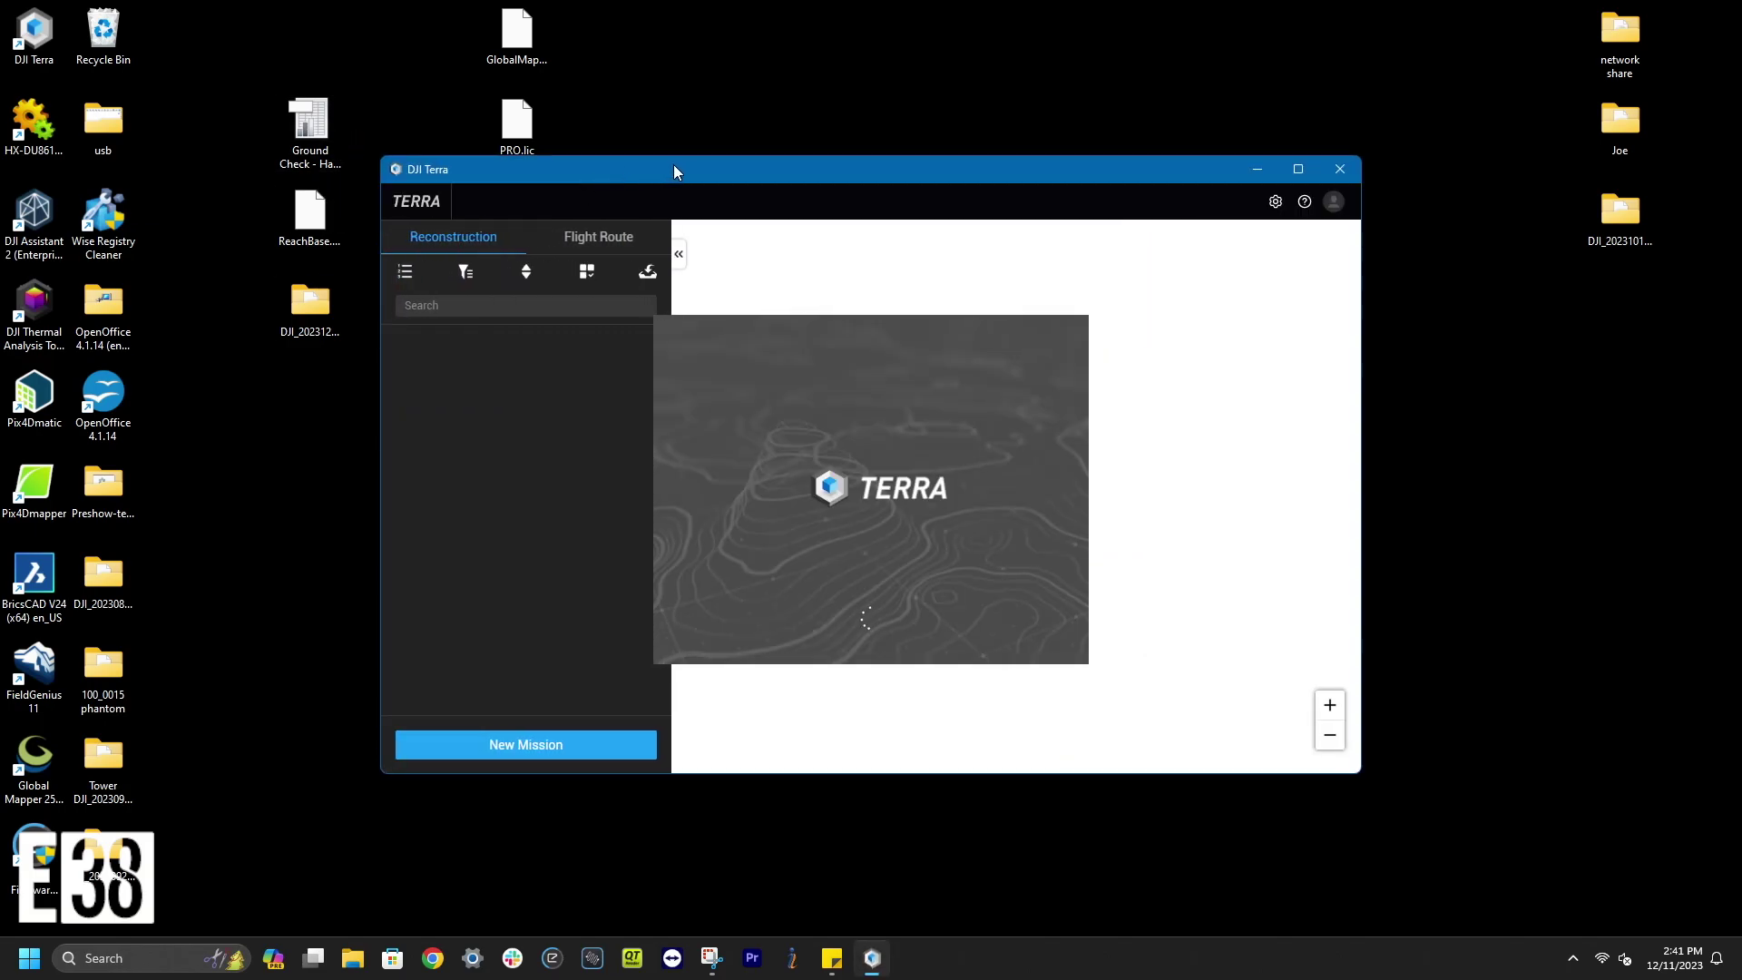
Step: Move the Terra window aside and choose Later on the Select Your Industry prompt
drag(673, 171, 993, 86)
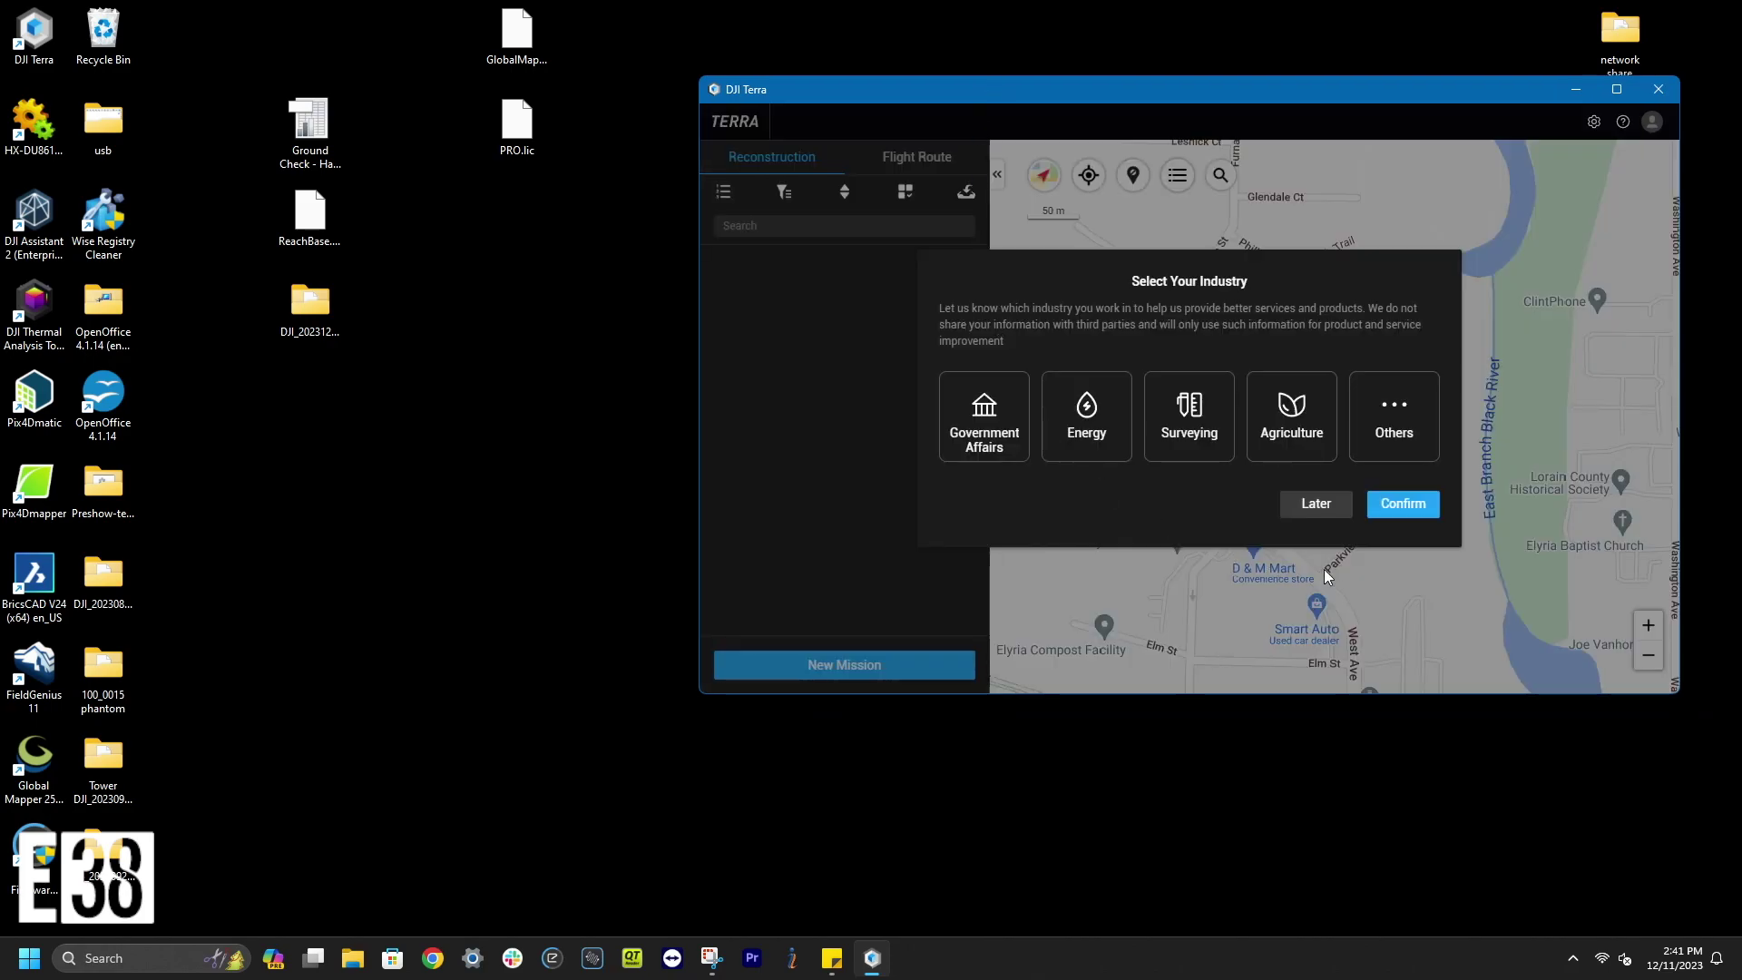
click(1349, 509)
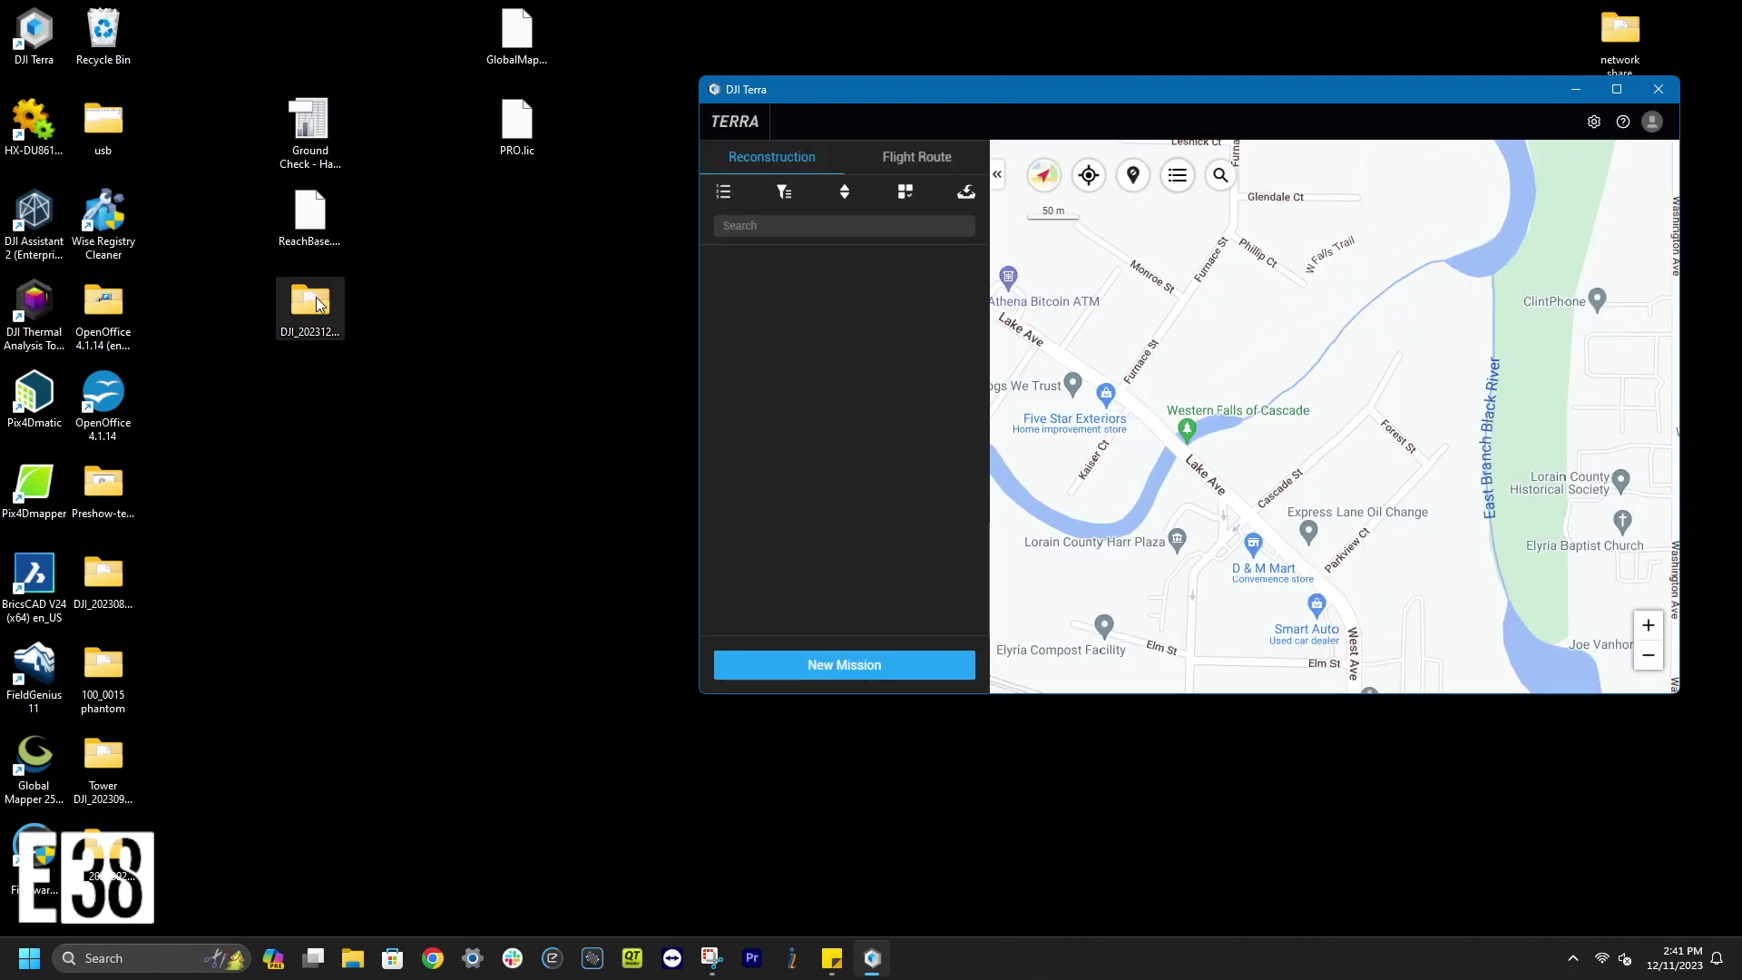
double_click(309, 302)
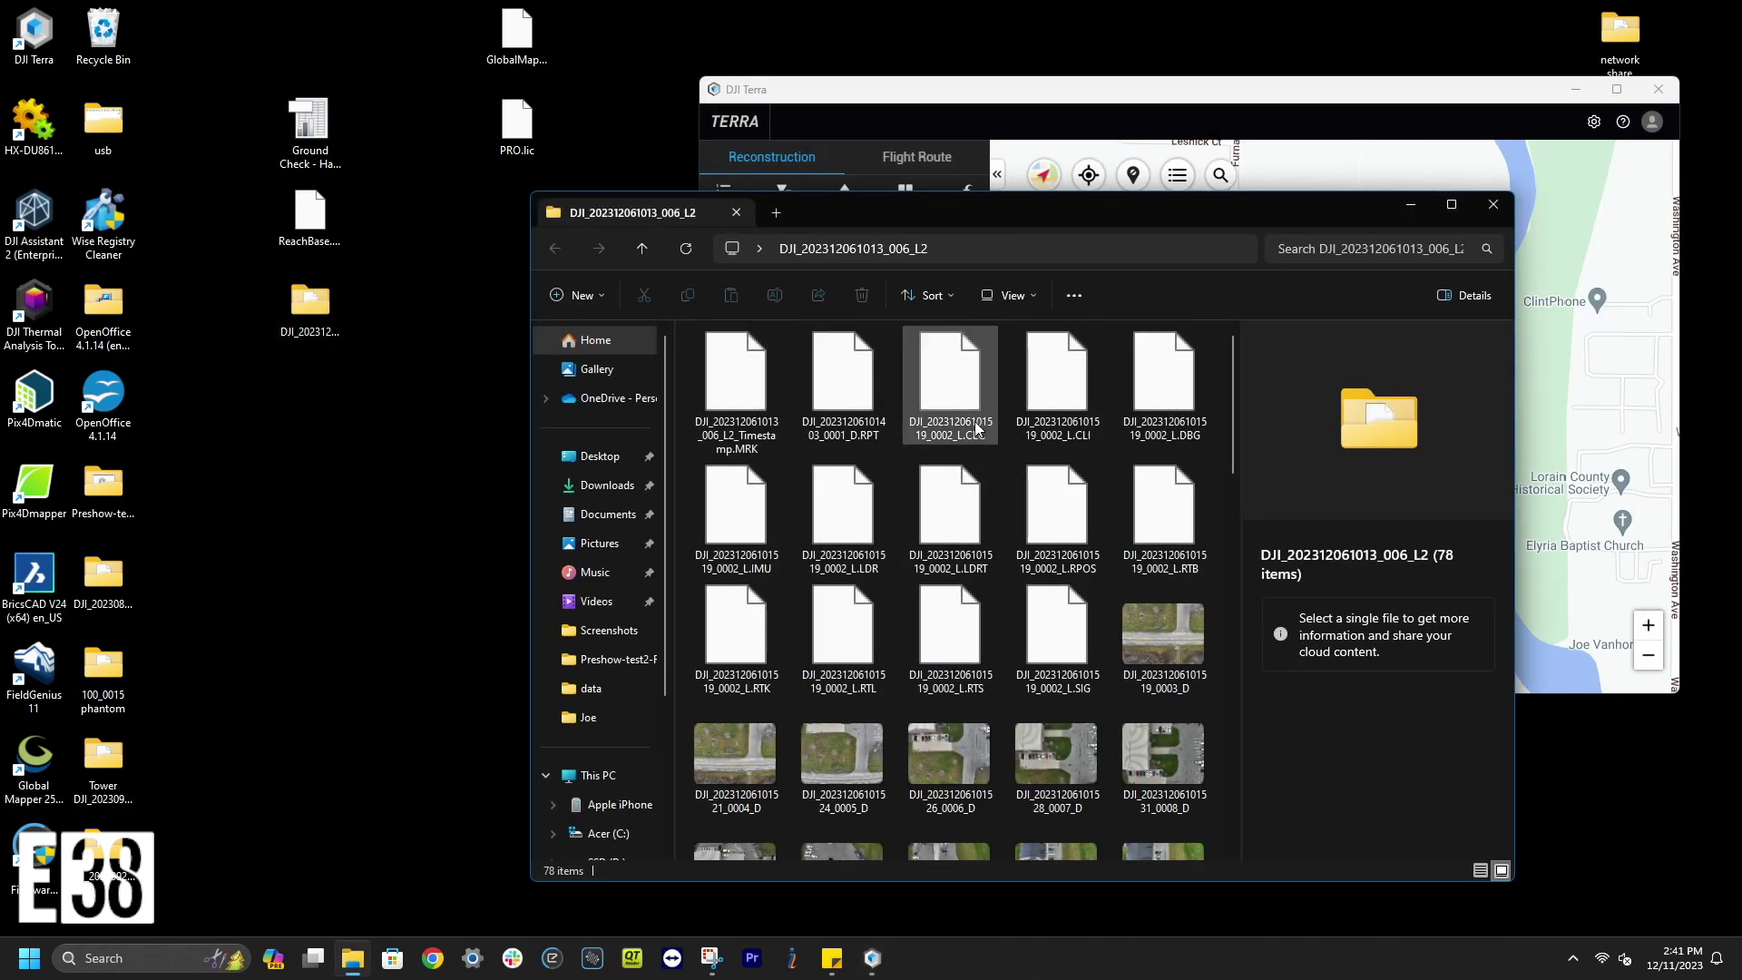
click(968, 425)
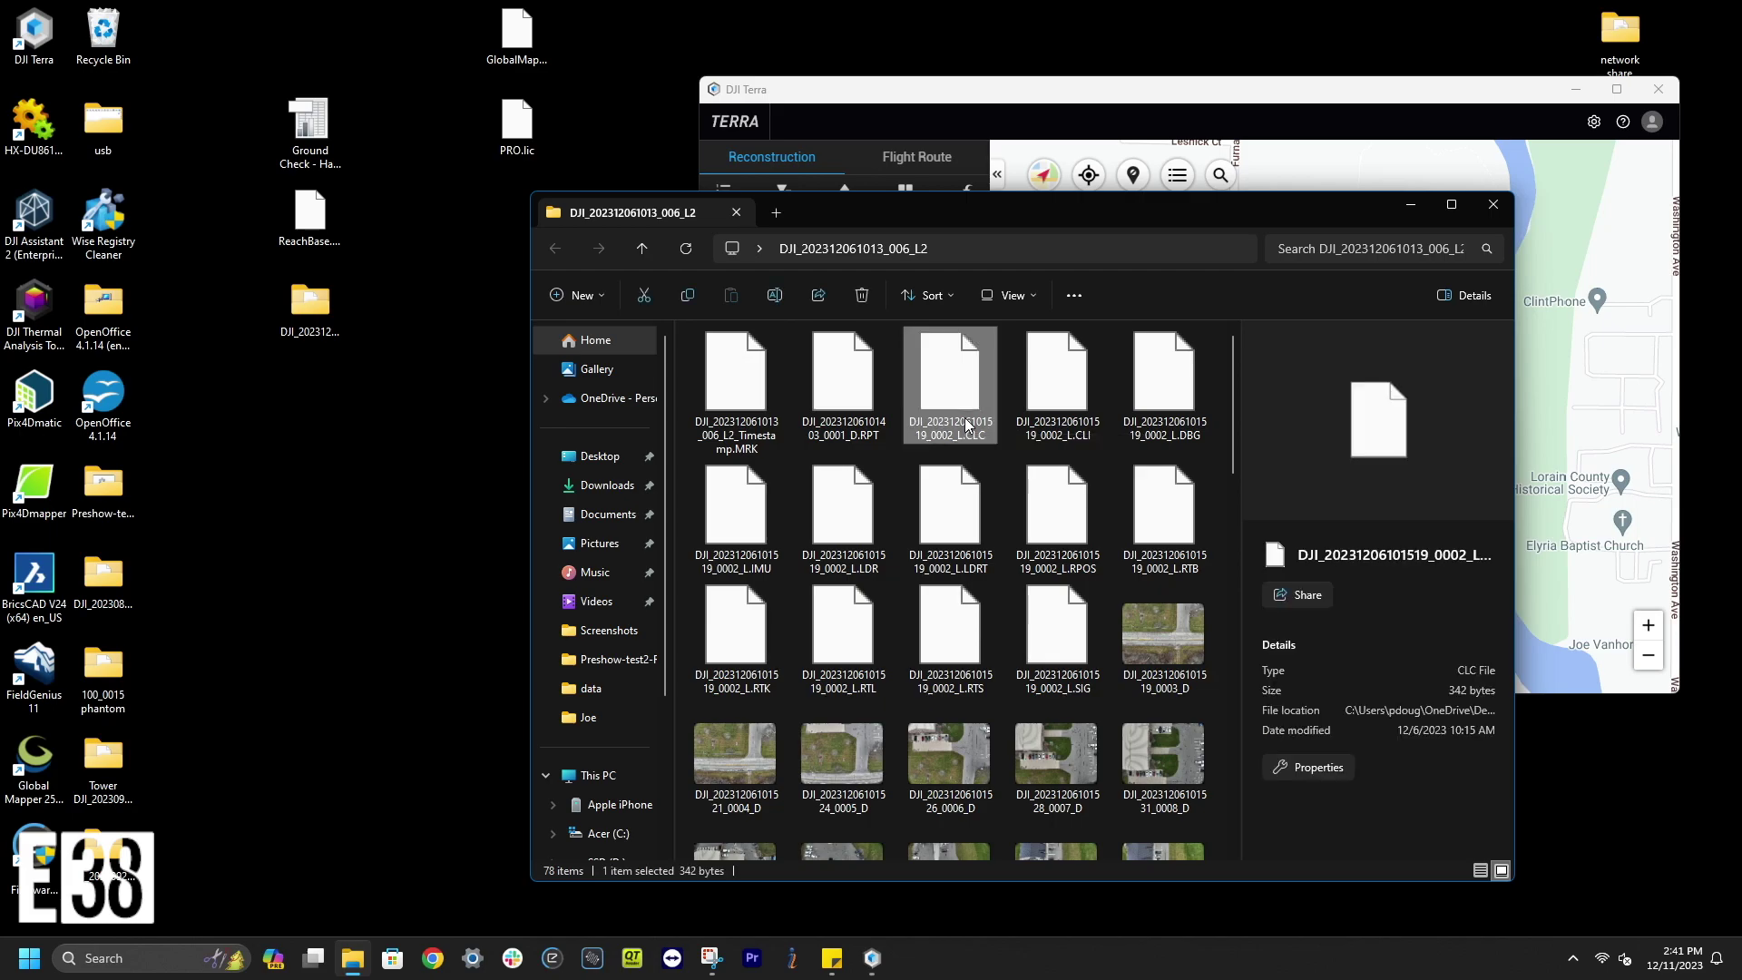
click(968, 424)
key(ctrl+c)
right_click(968, 427)
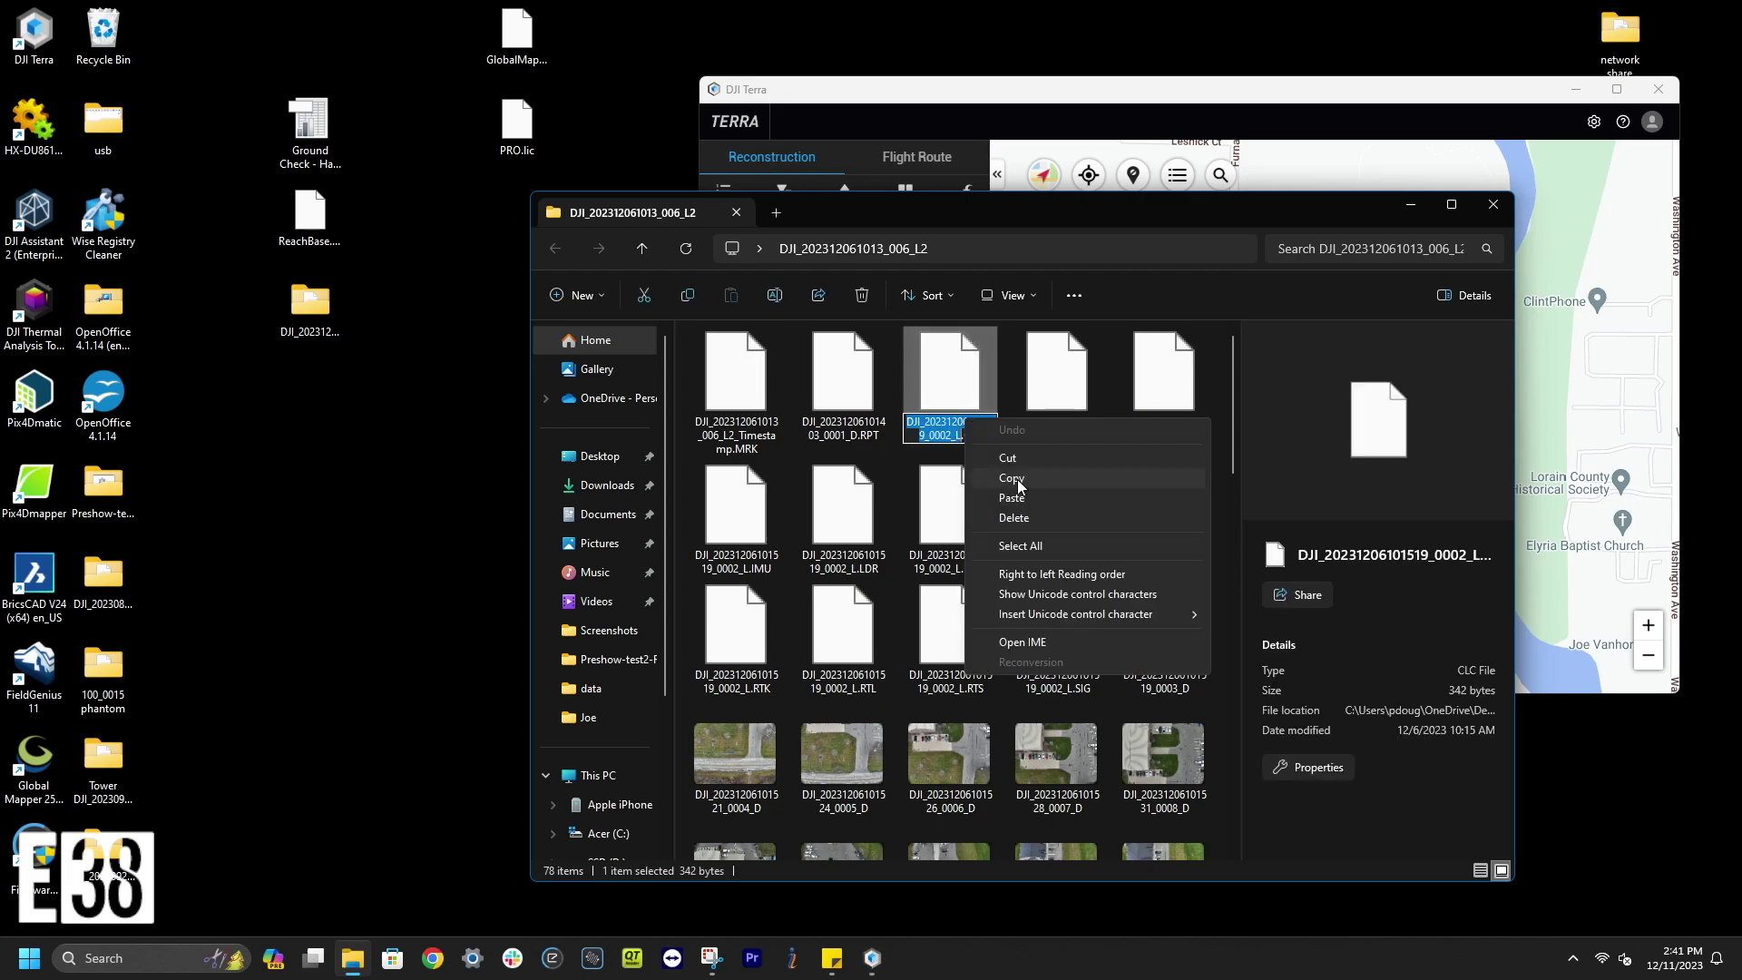
click(1016, 479)
click(327, 245)
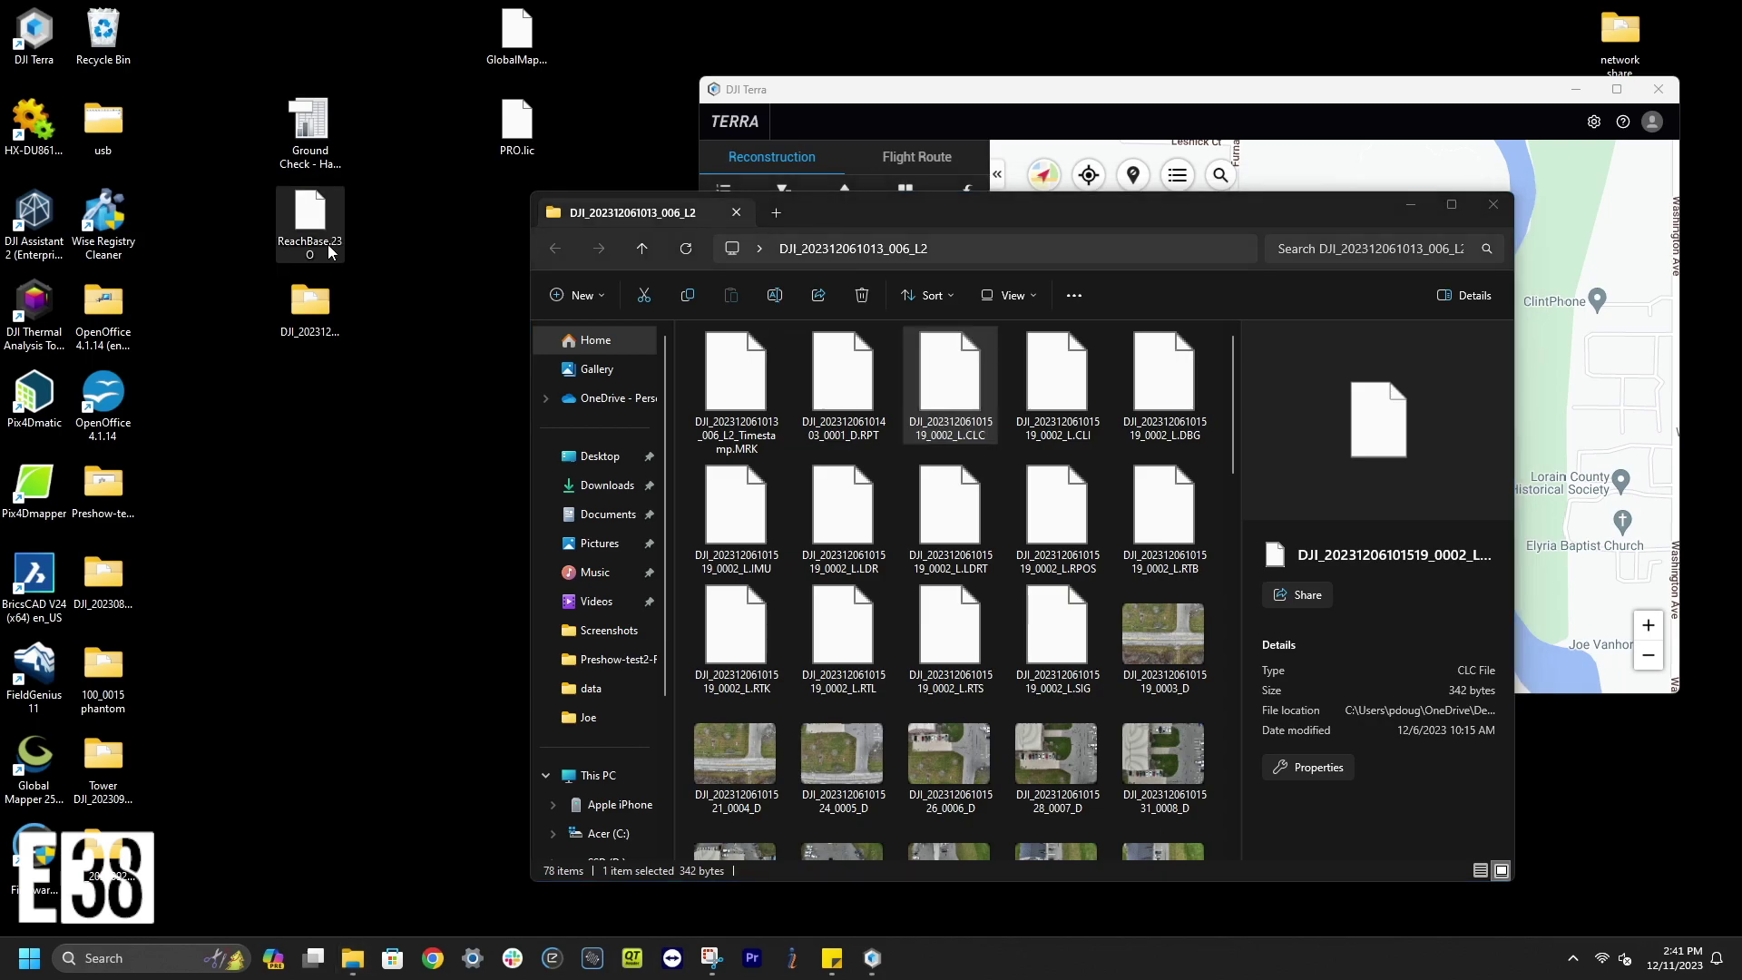
click(322, 243)
right_click(322, 243)
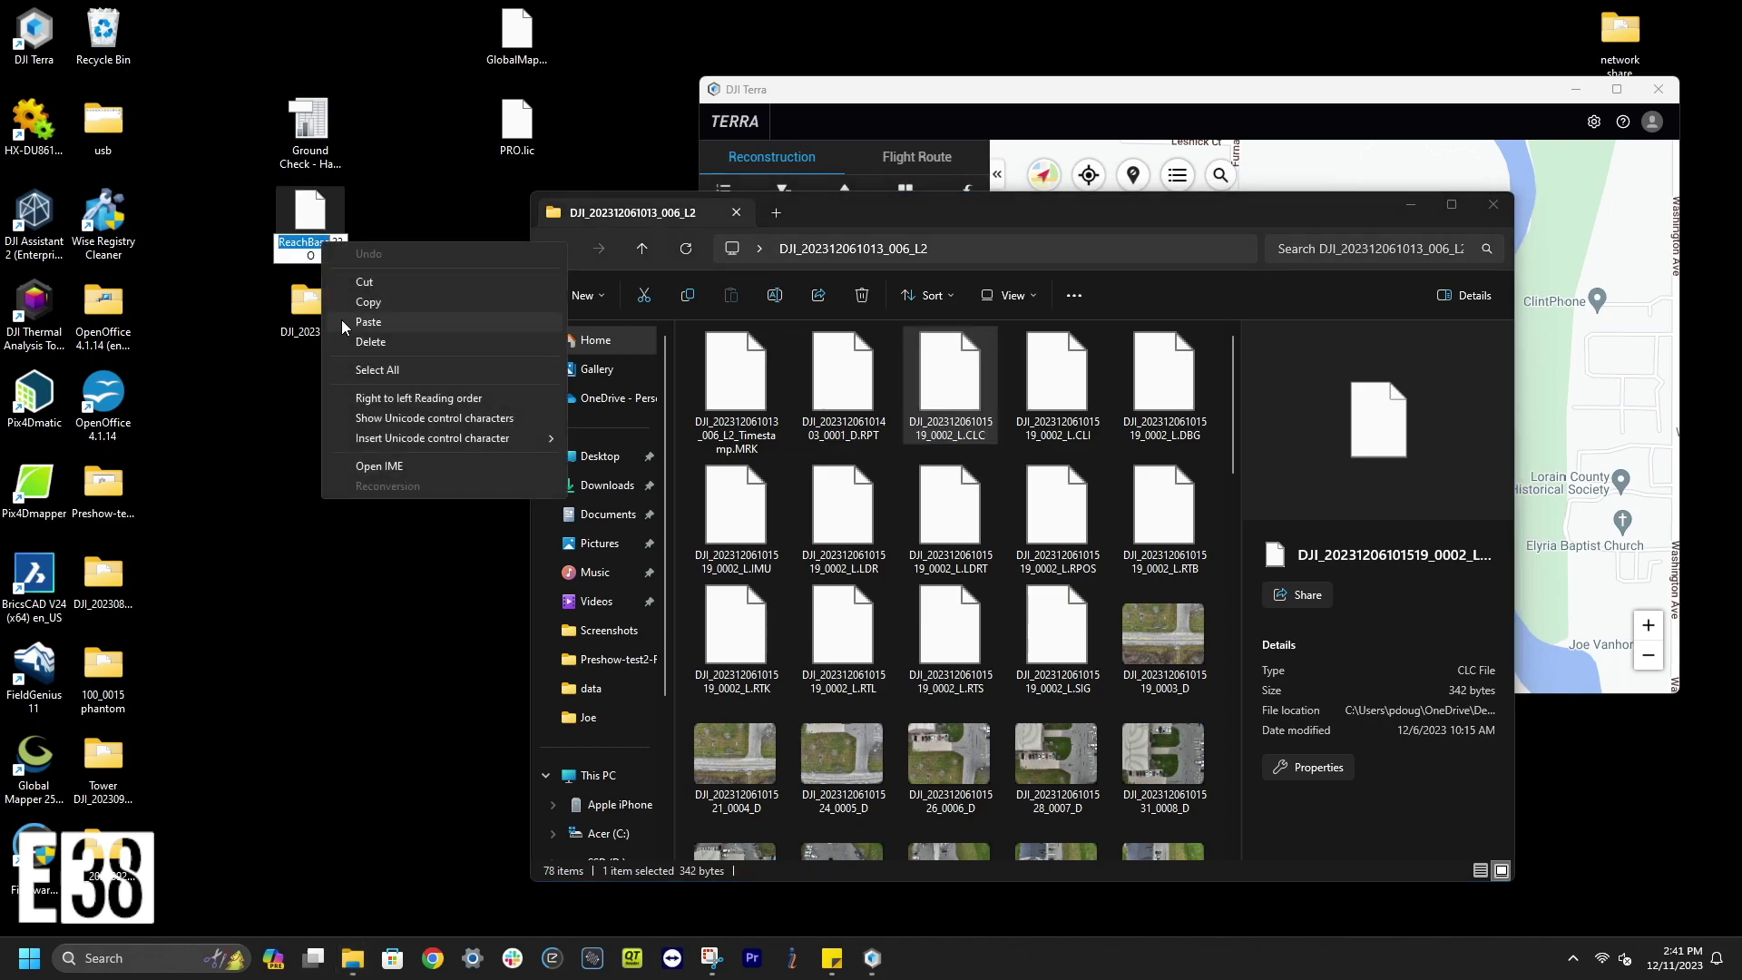
click(393, 323)
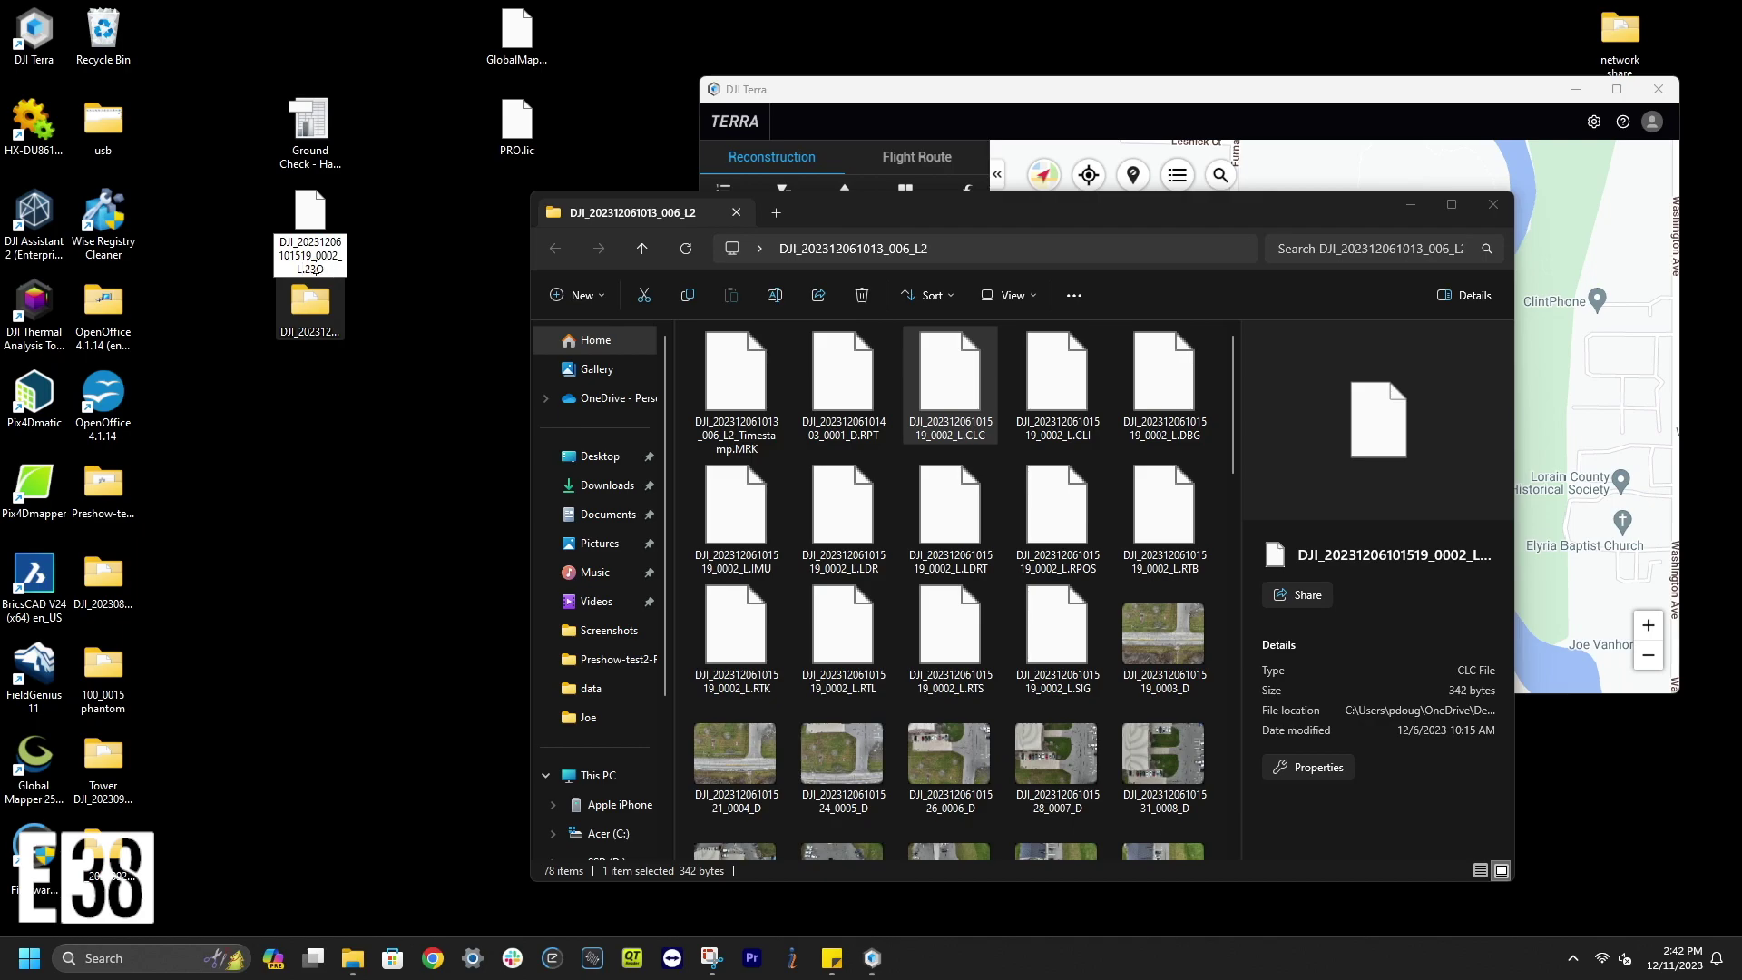
key(BackSpace)
key(BackSpace)
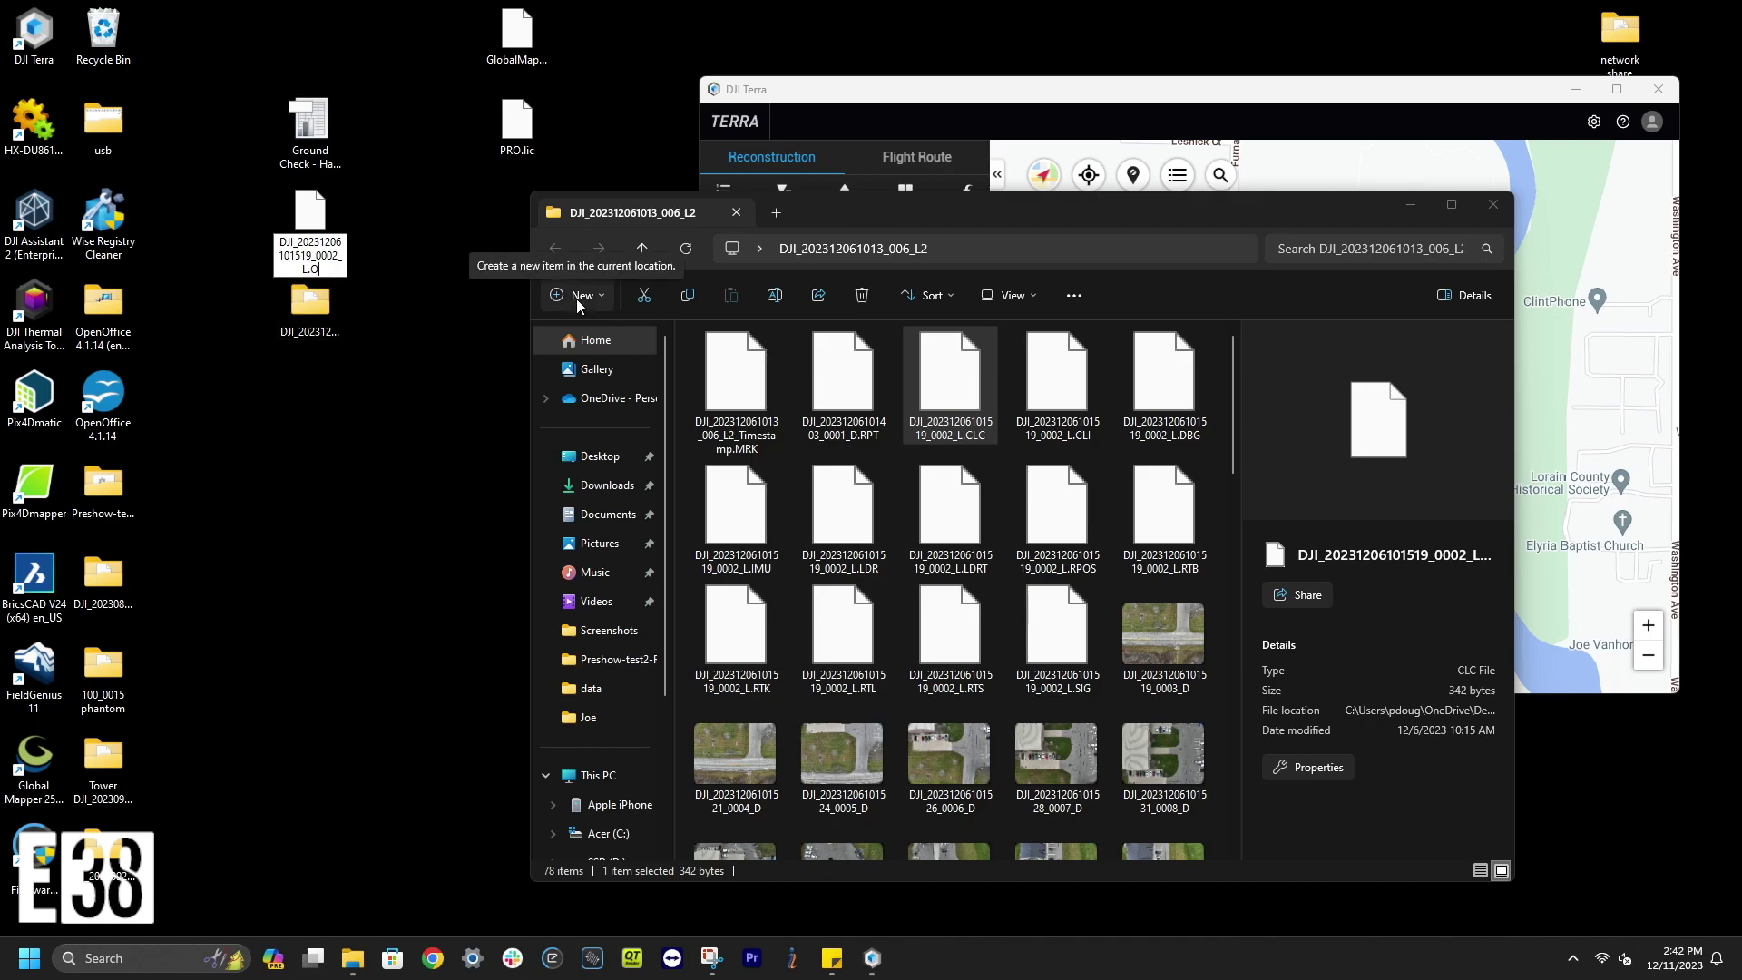
text(BS)
key(Return)
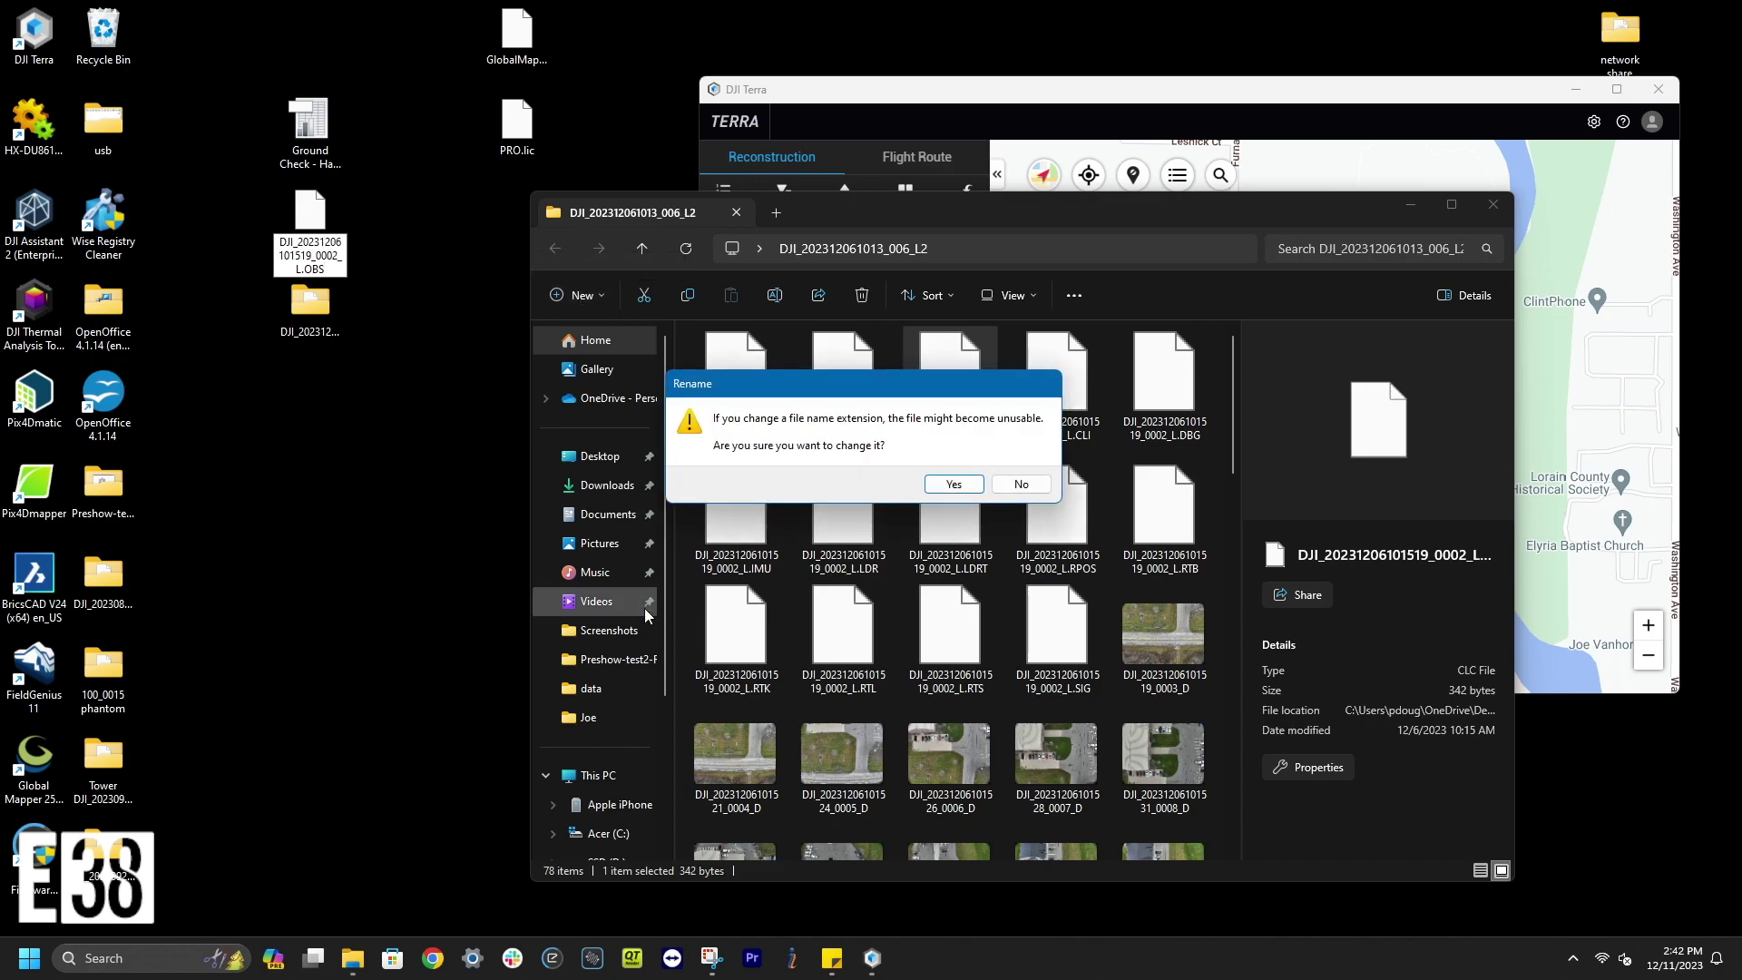
click(954, 484)
drag(299, 621, 410, 265)
drag(7, 124, 1103, 454)
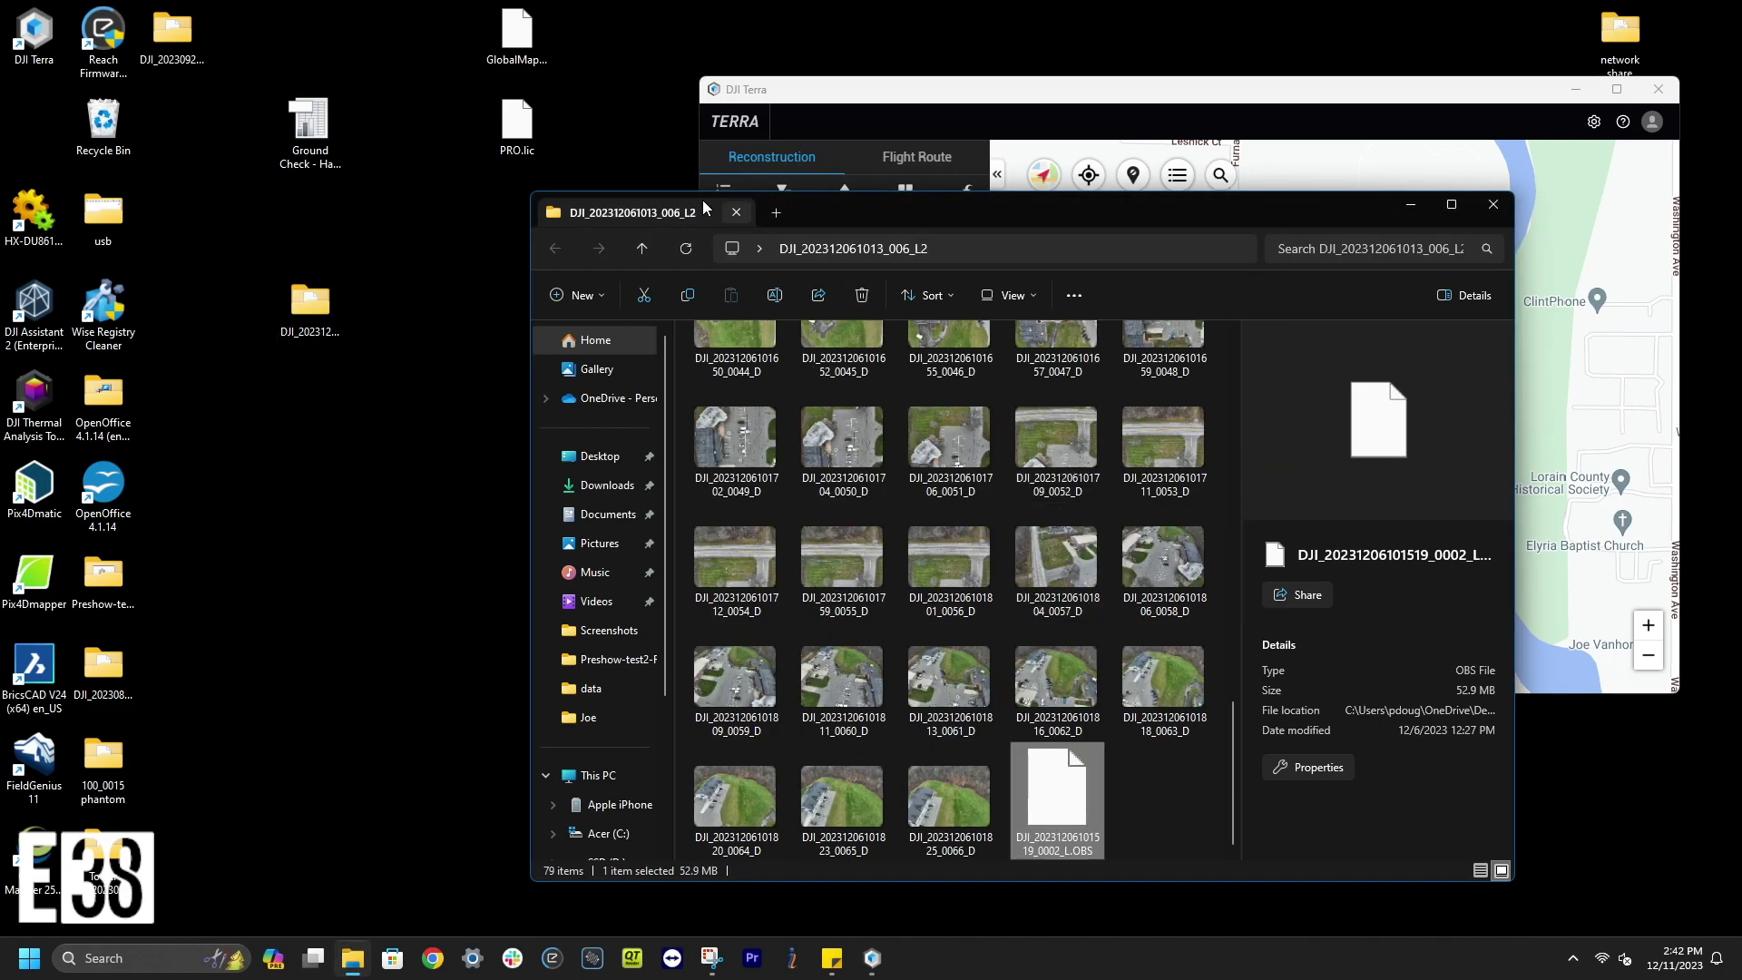
Step: Create a new LiDAR Point Cloud mission named 'L2 Data' in the maximized Terra window
click(1493, 204)
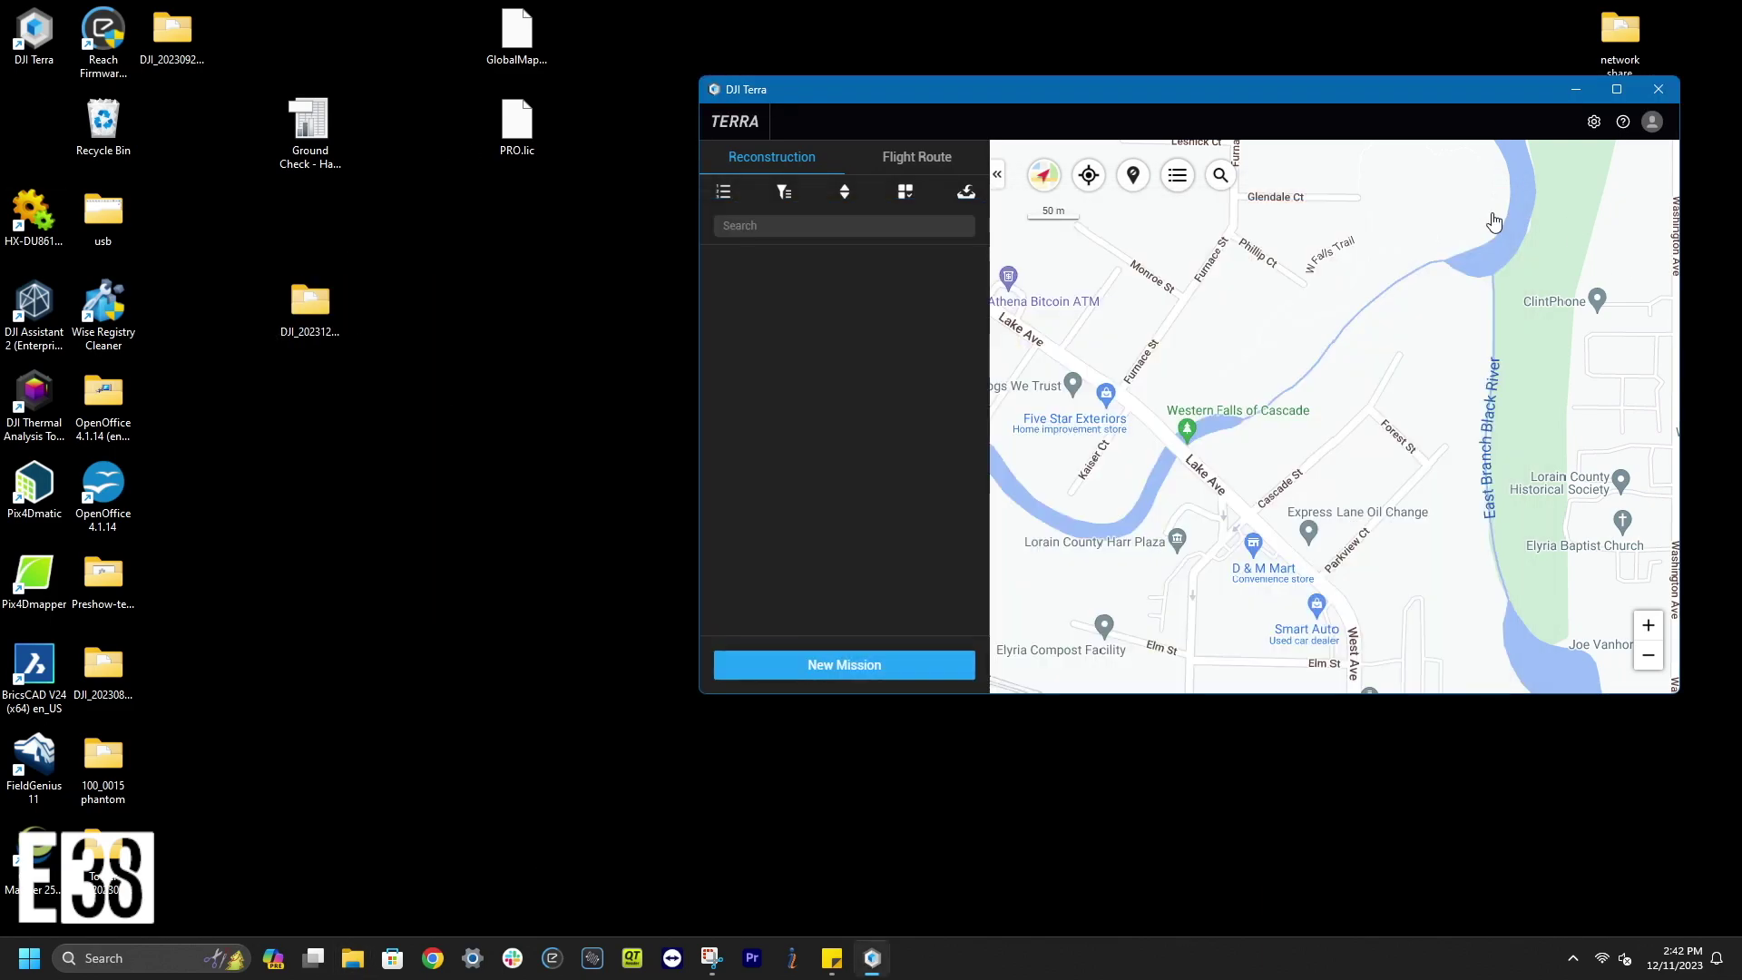
double_click(1020, 96)
click(145, 902)
click(933, 508)
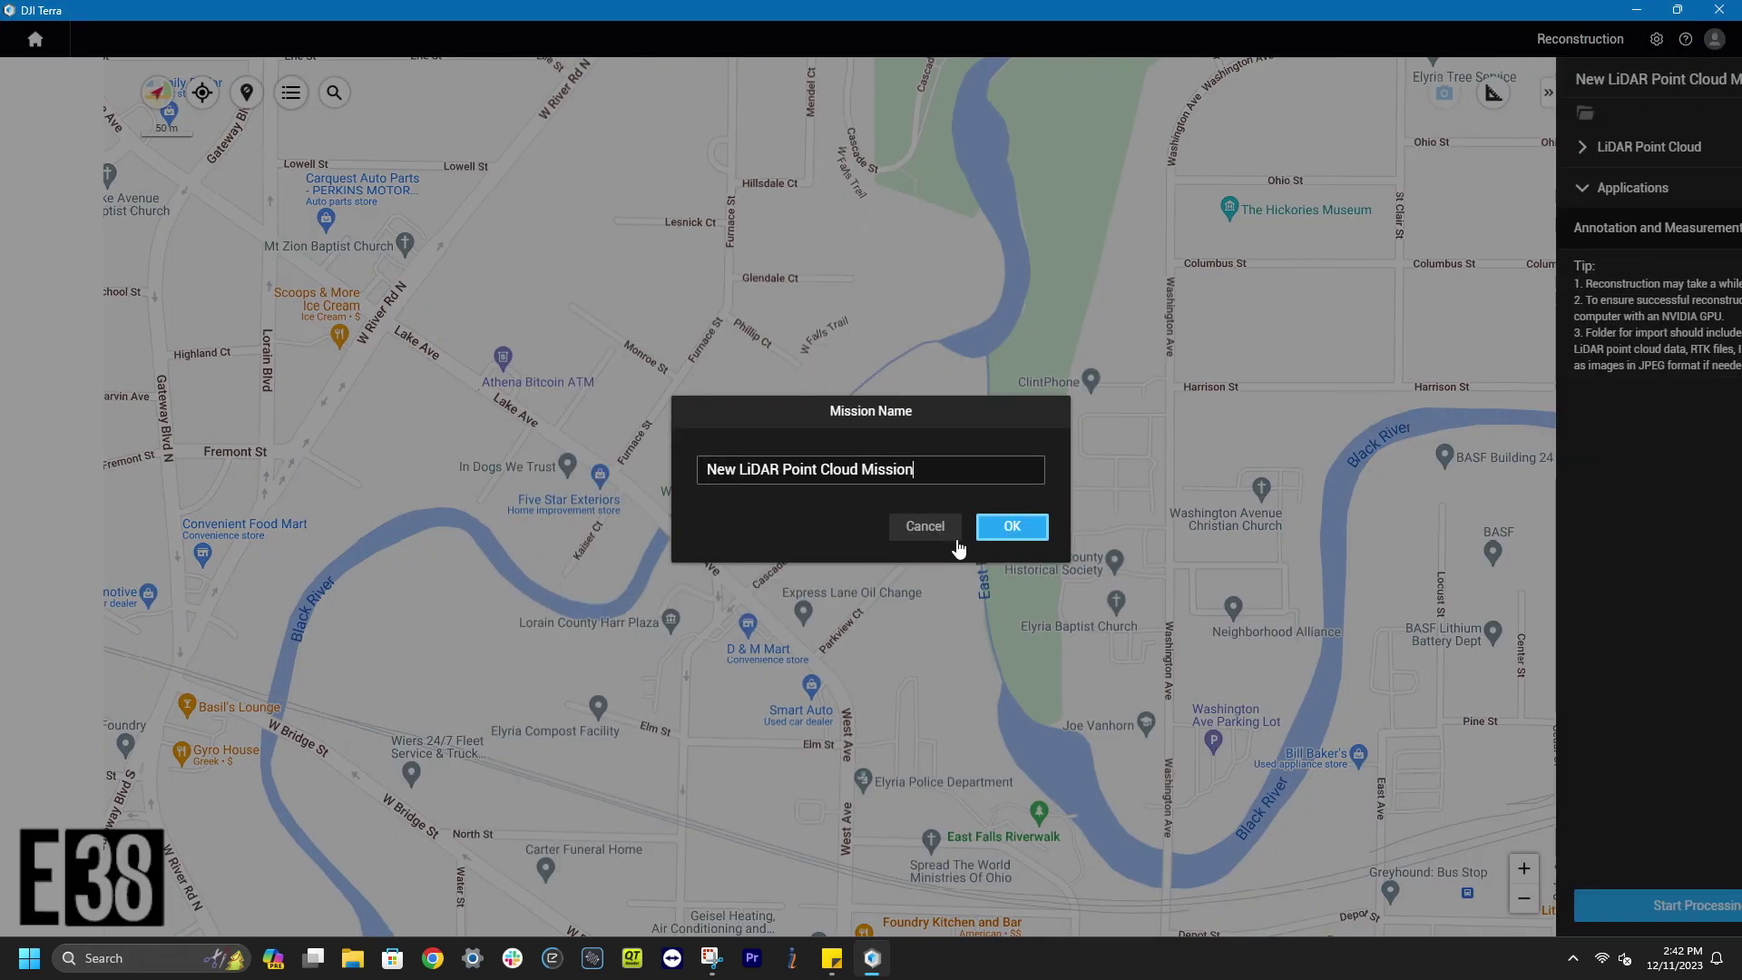
text(L2 Data)
click(1012, 528)
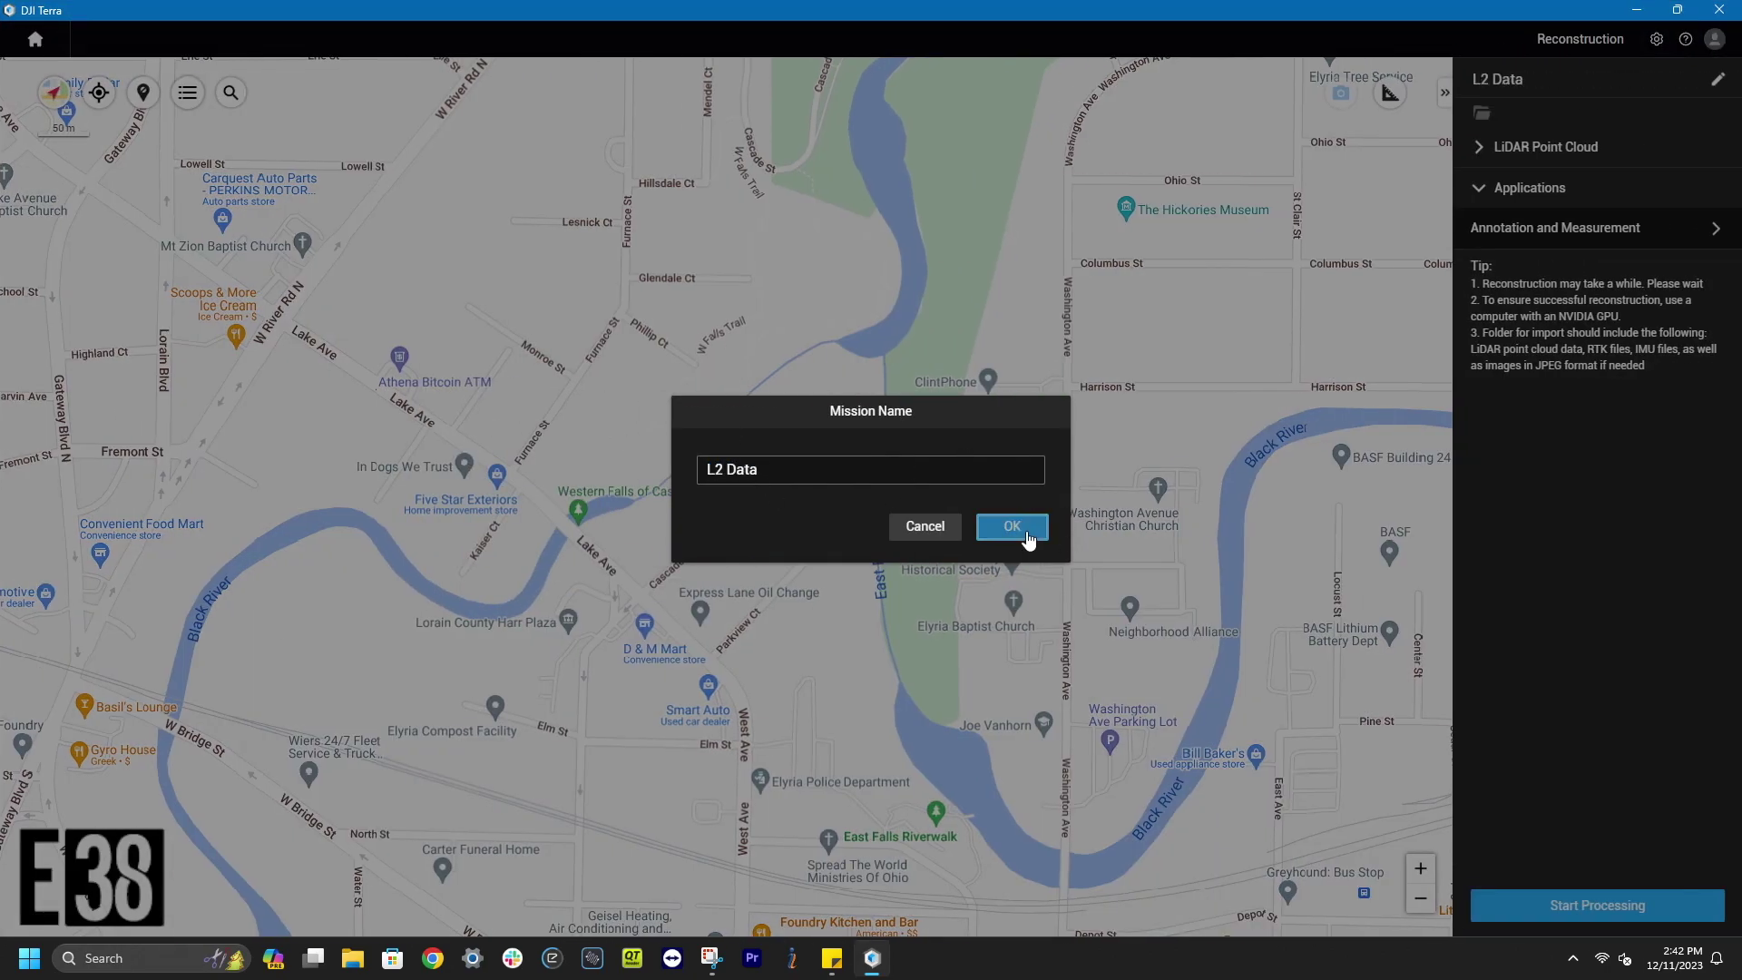
click(1484, 114)
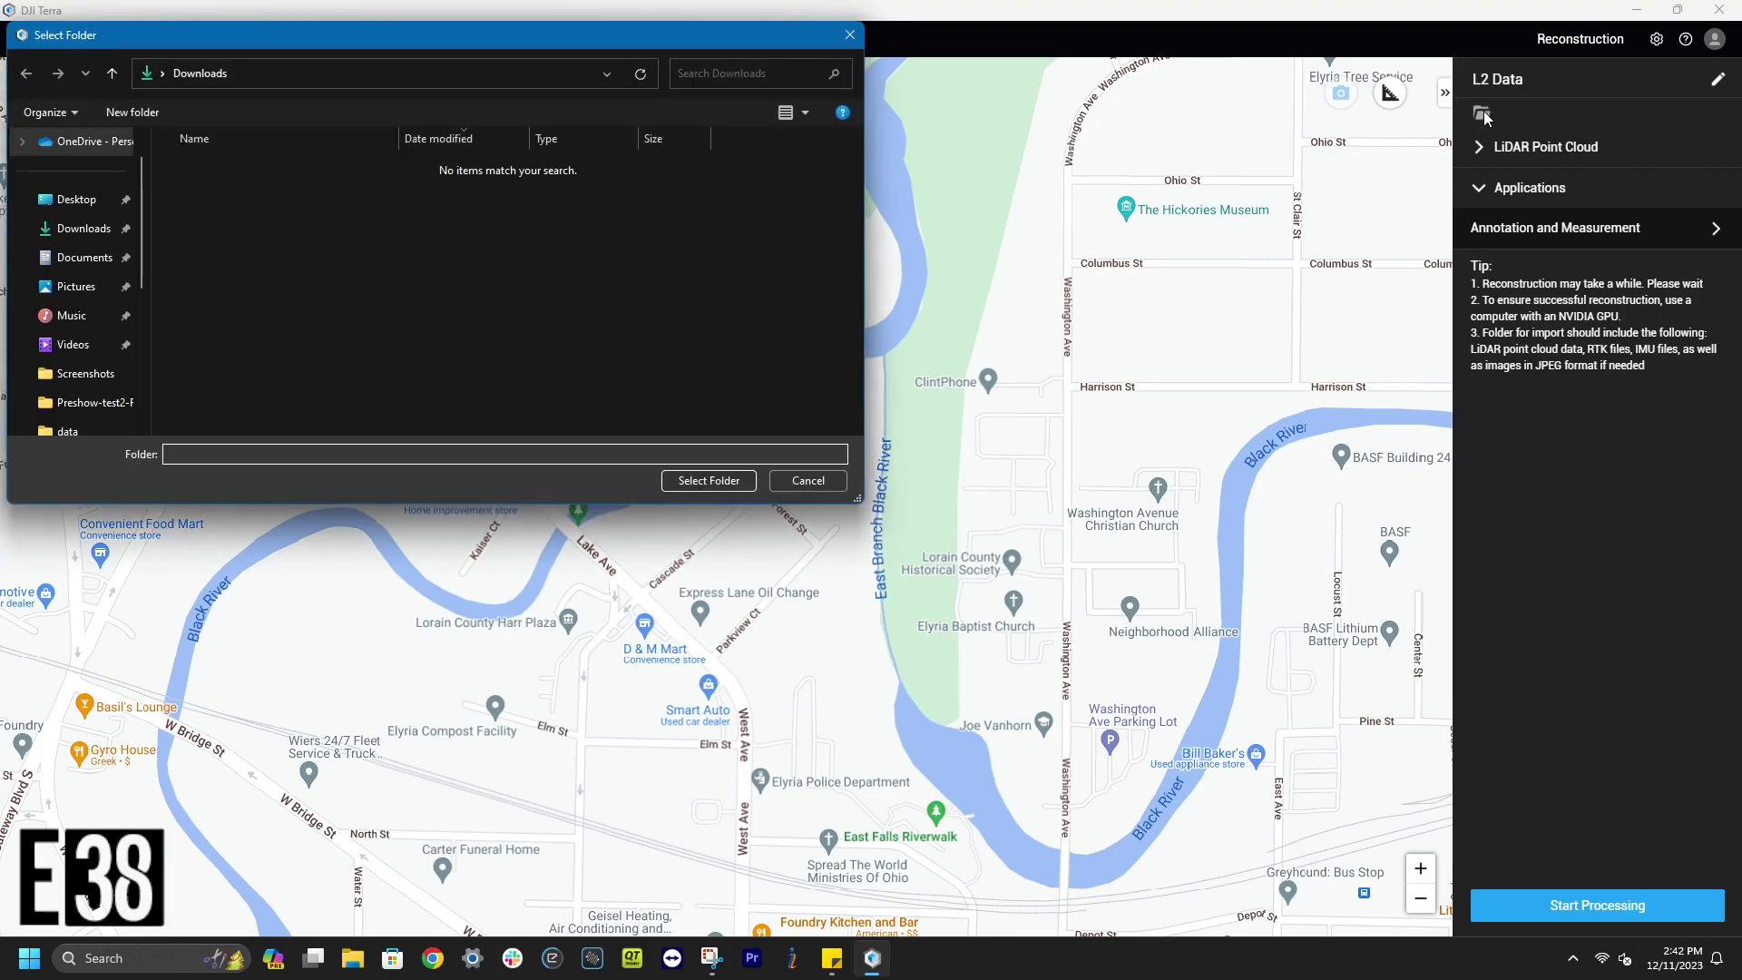
click(75, 201)
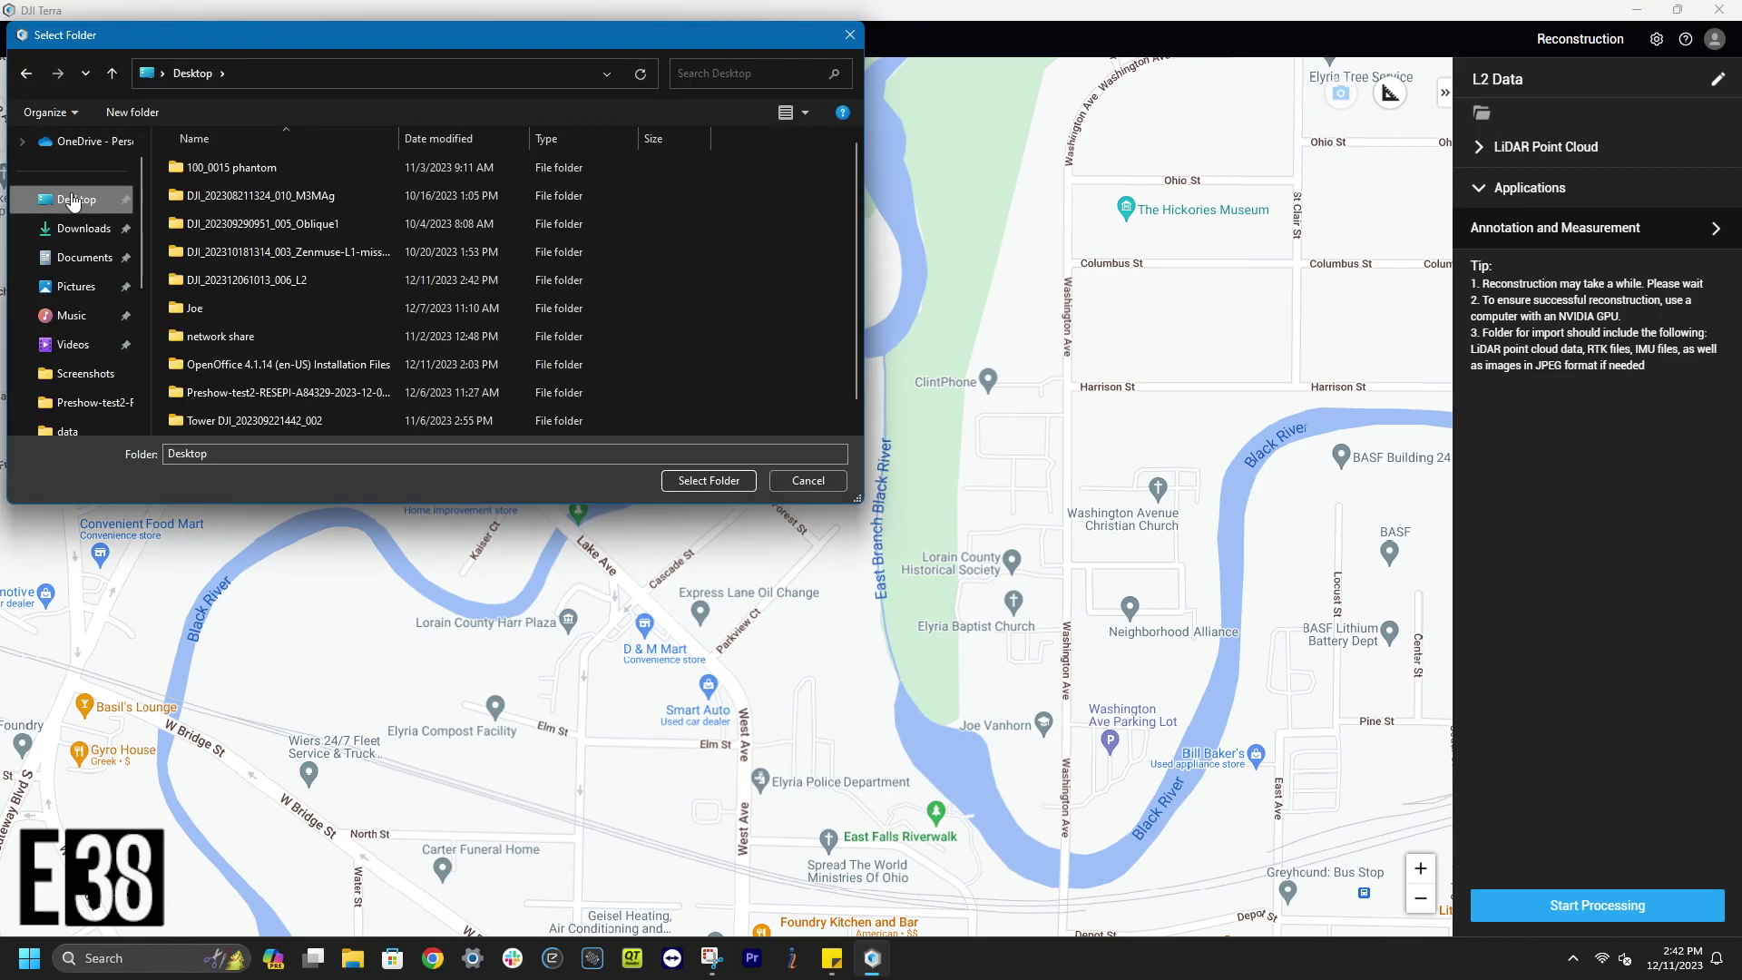
click(280, 281)
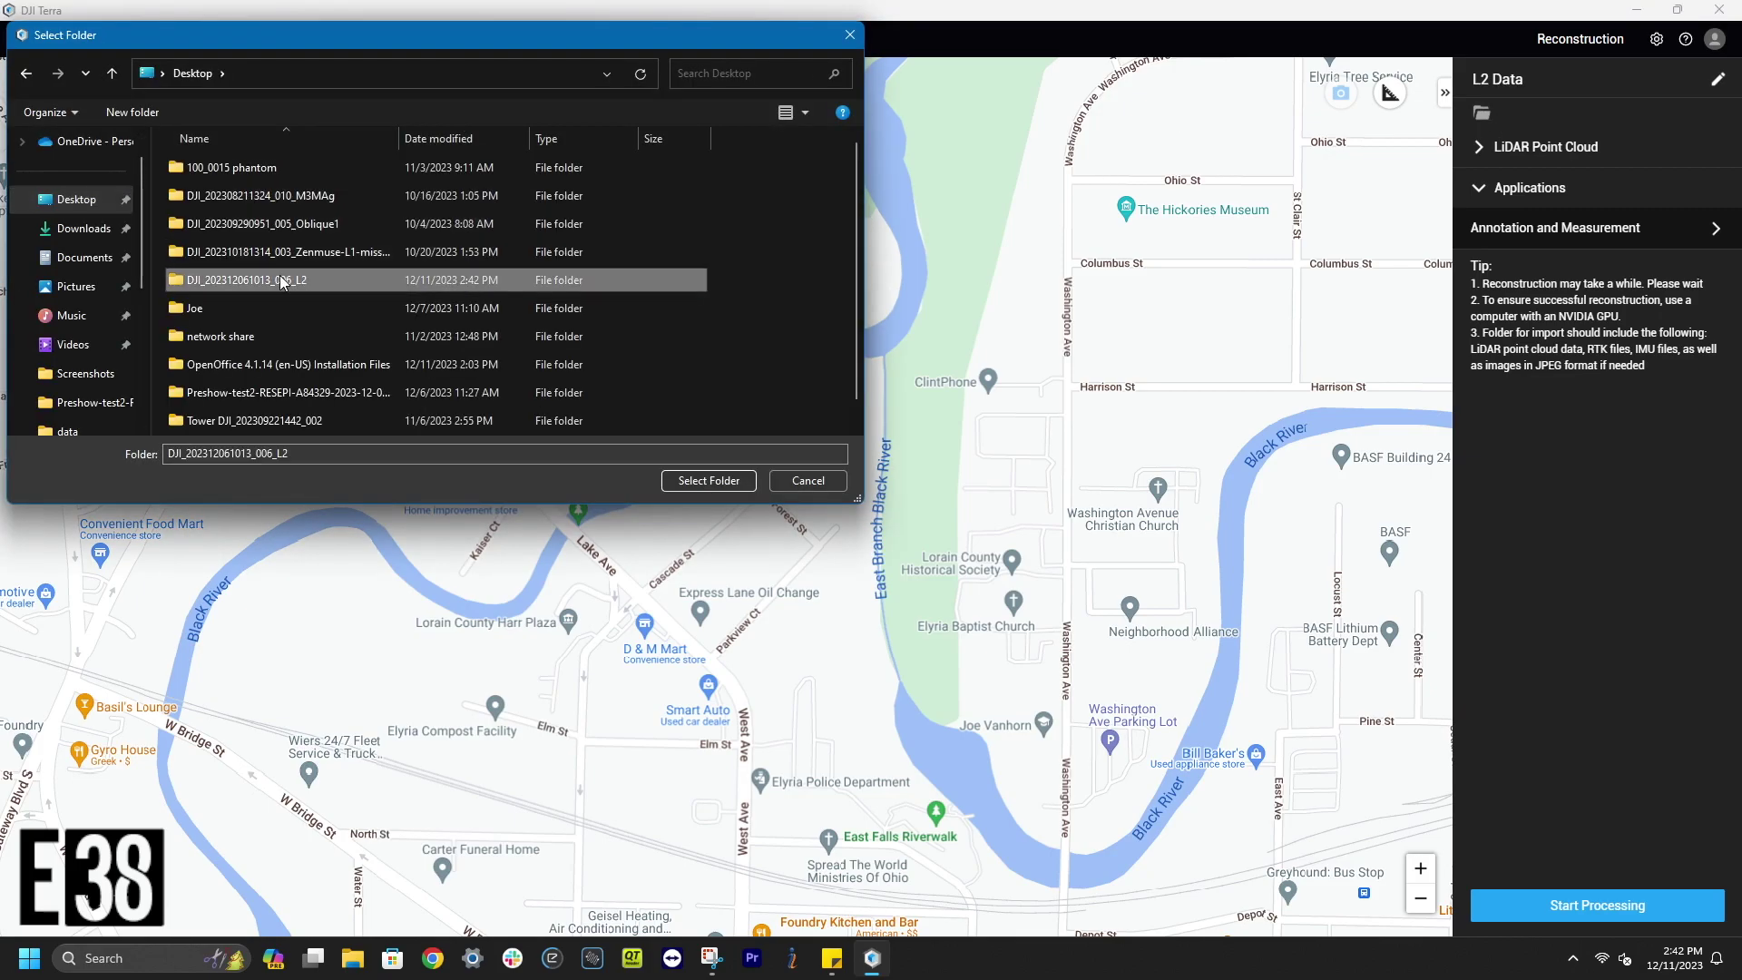
click(716, 483)
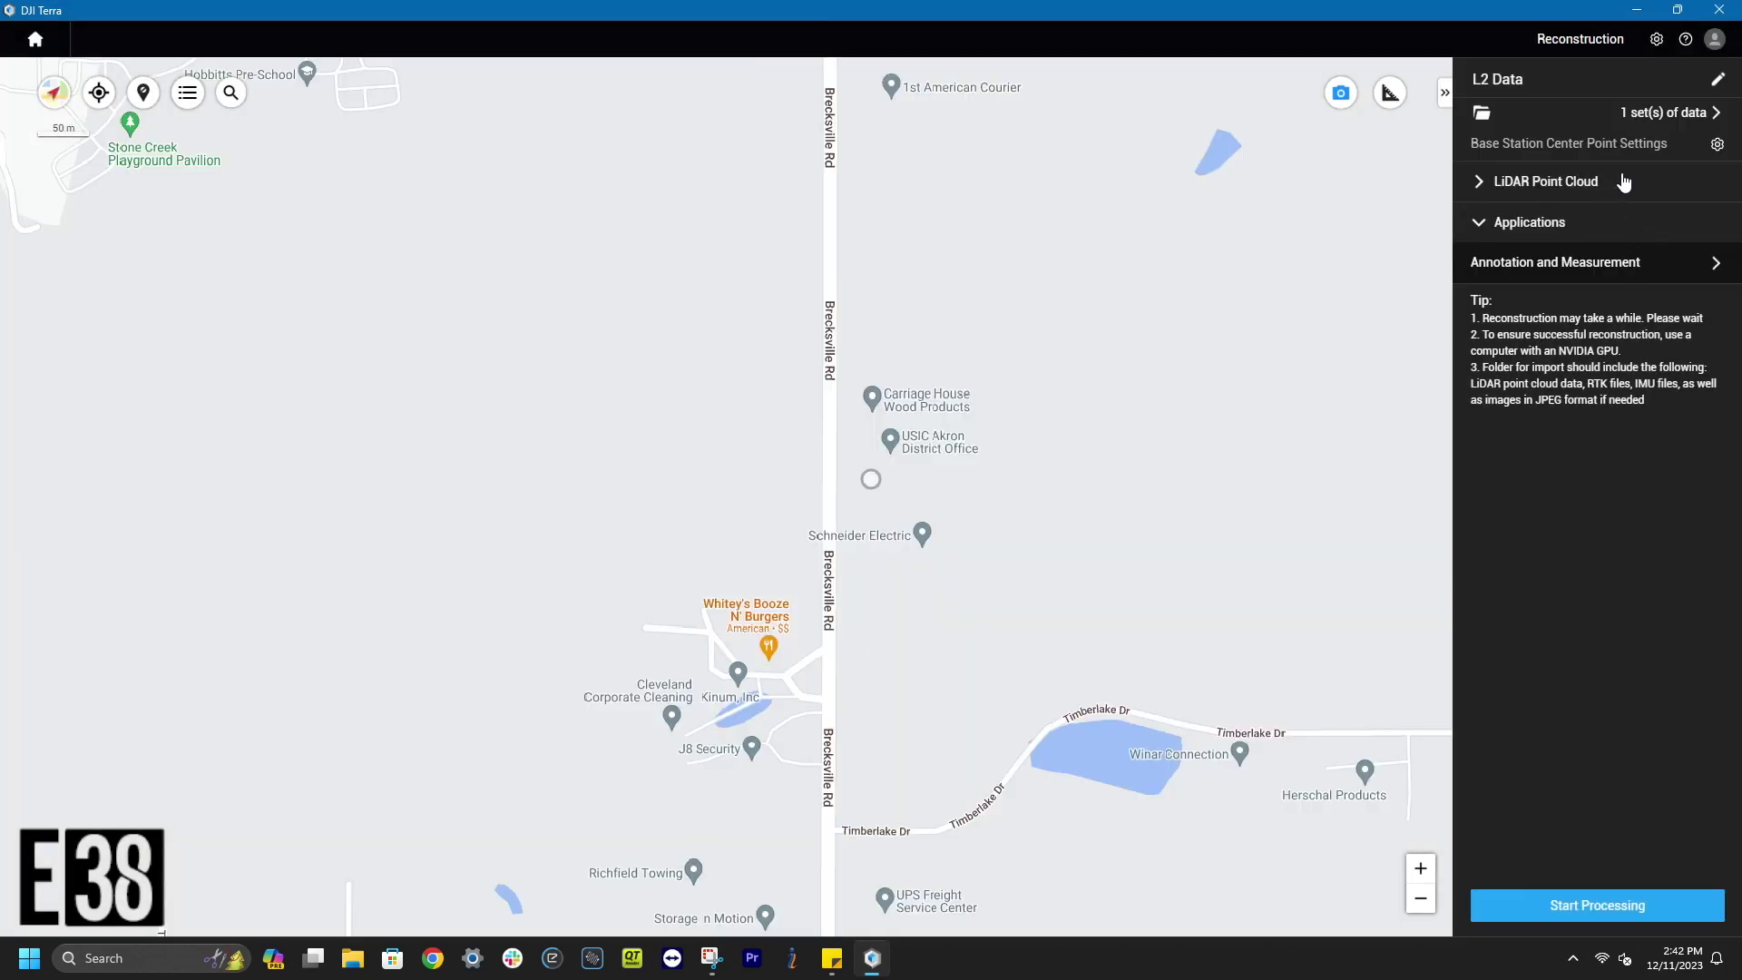
click(1718, 144)
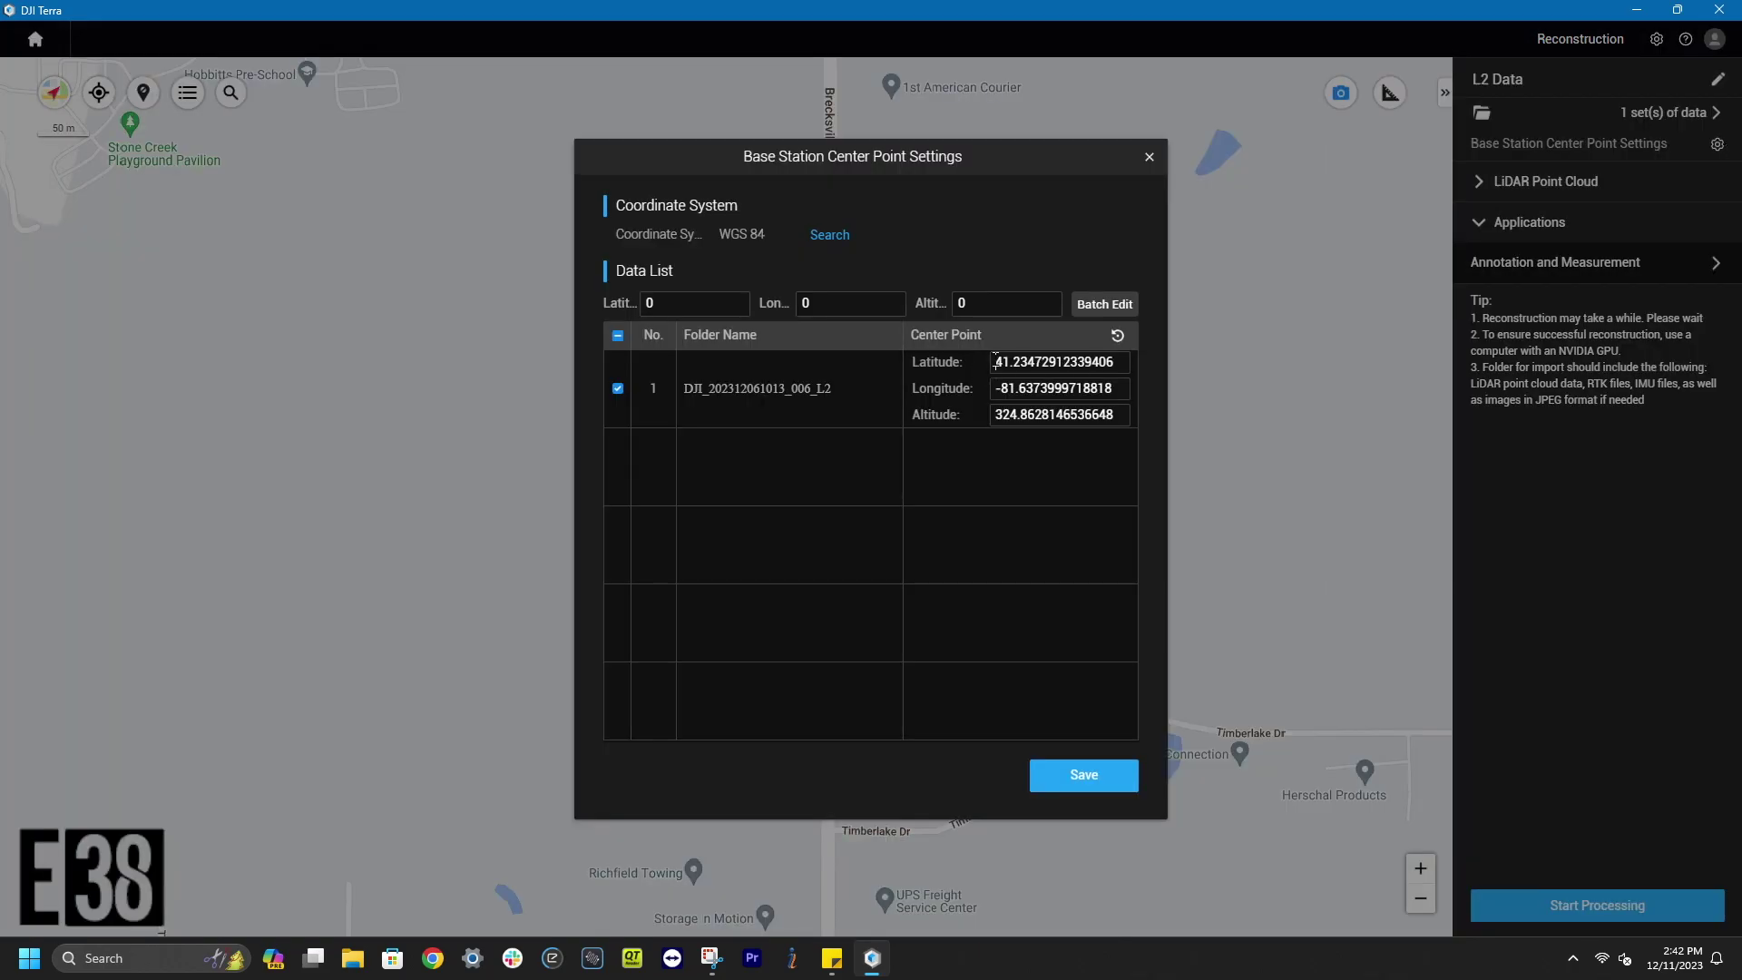
drag(995, 362, 1130, 363)
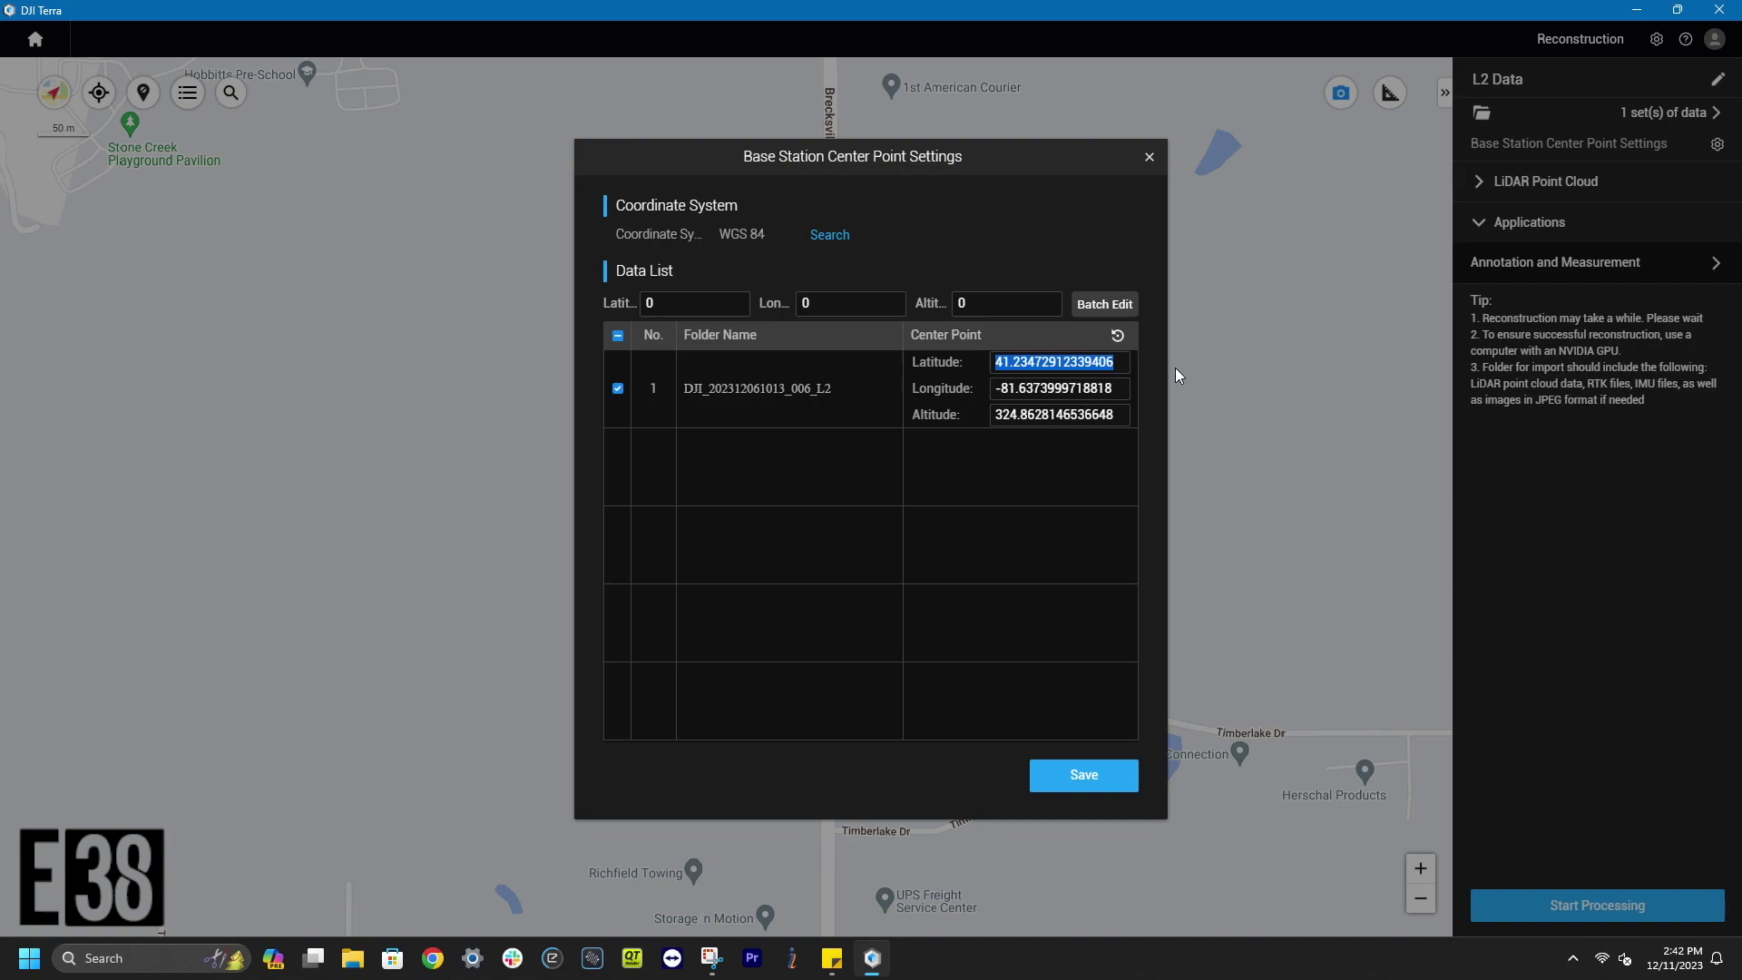
text(41.234719)
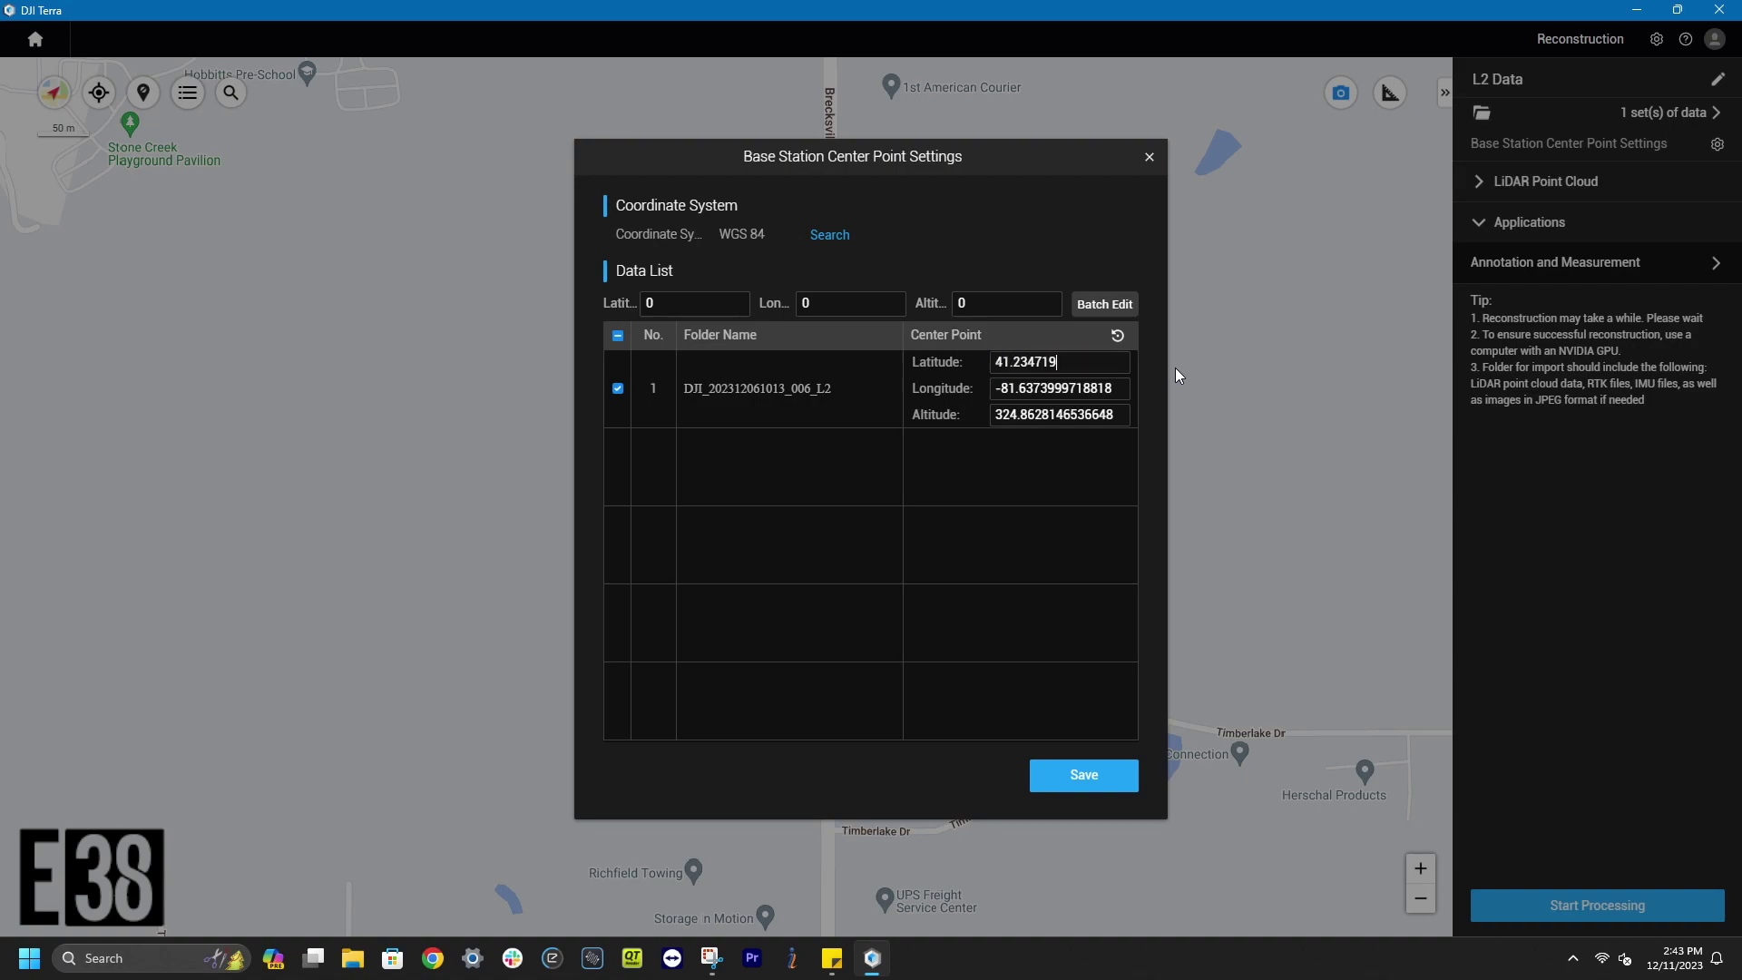
drag(1125, 388, 1041, 388)
key(BackSpace)
key(Tab)
text(321.838)
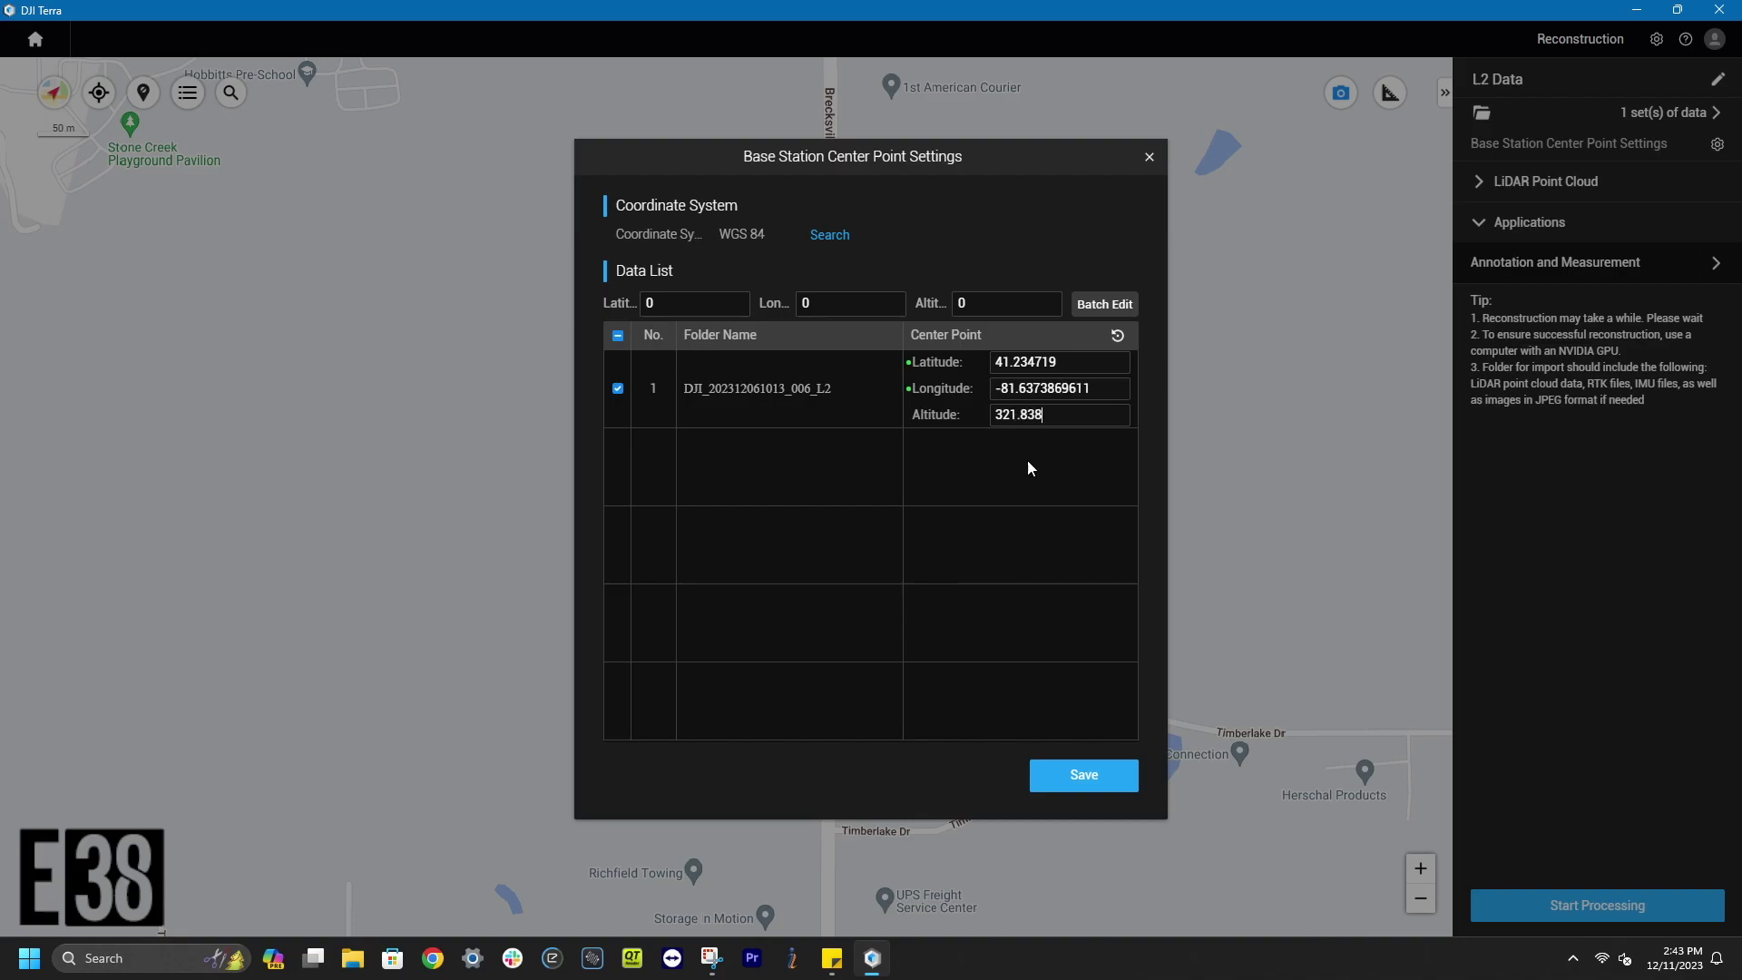
click(1107, 786)
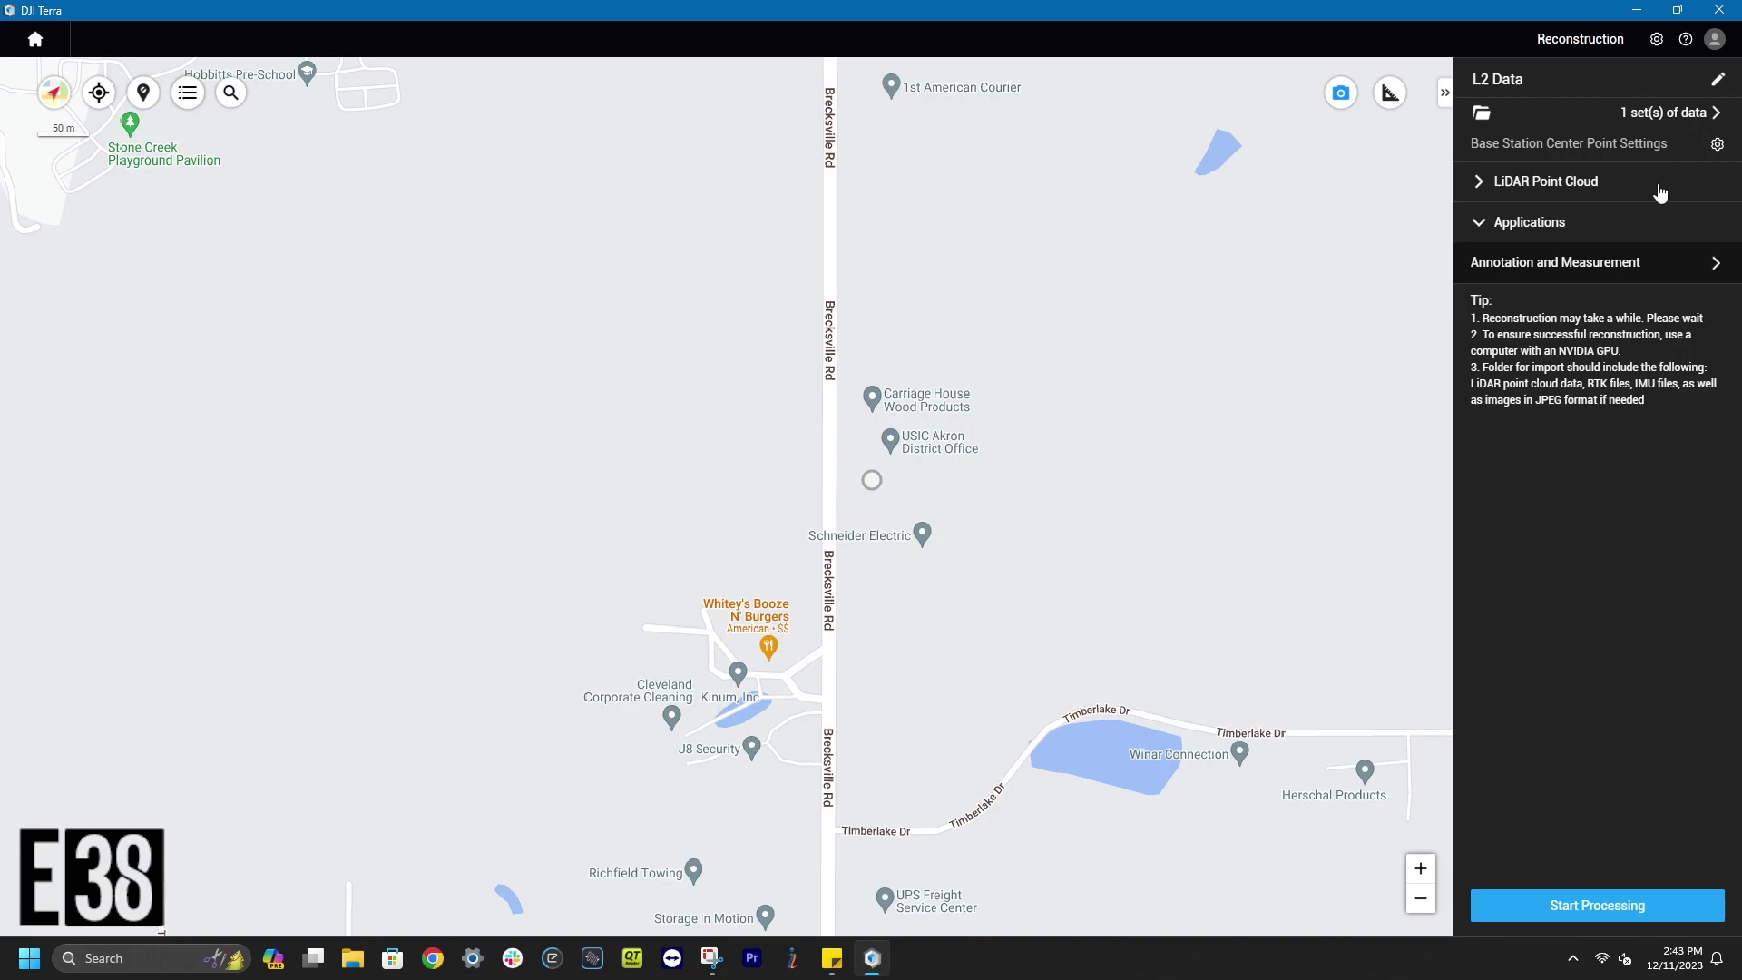
Step: Enable Smooth Point Cloud in the LiDAR point cloud processing options
click(1490, 190)
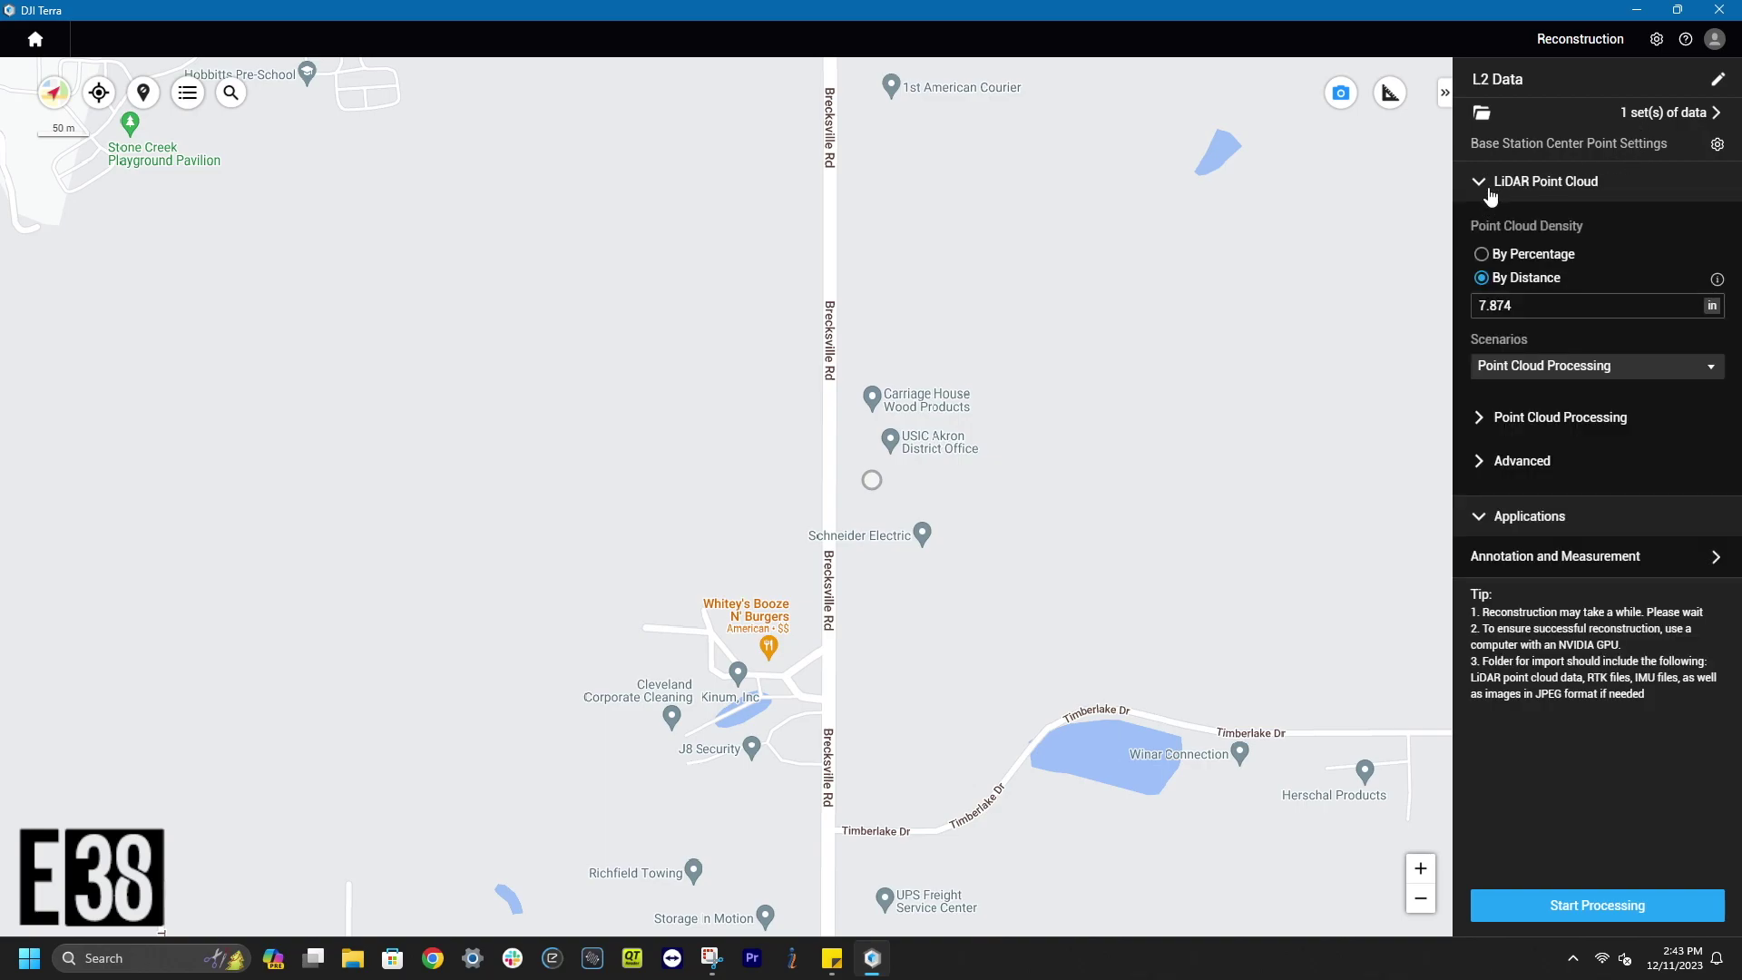
click(1485, 431)
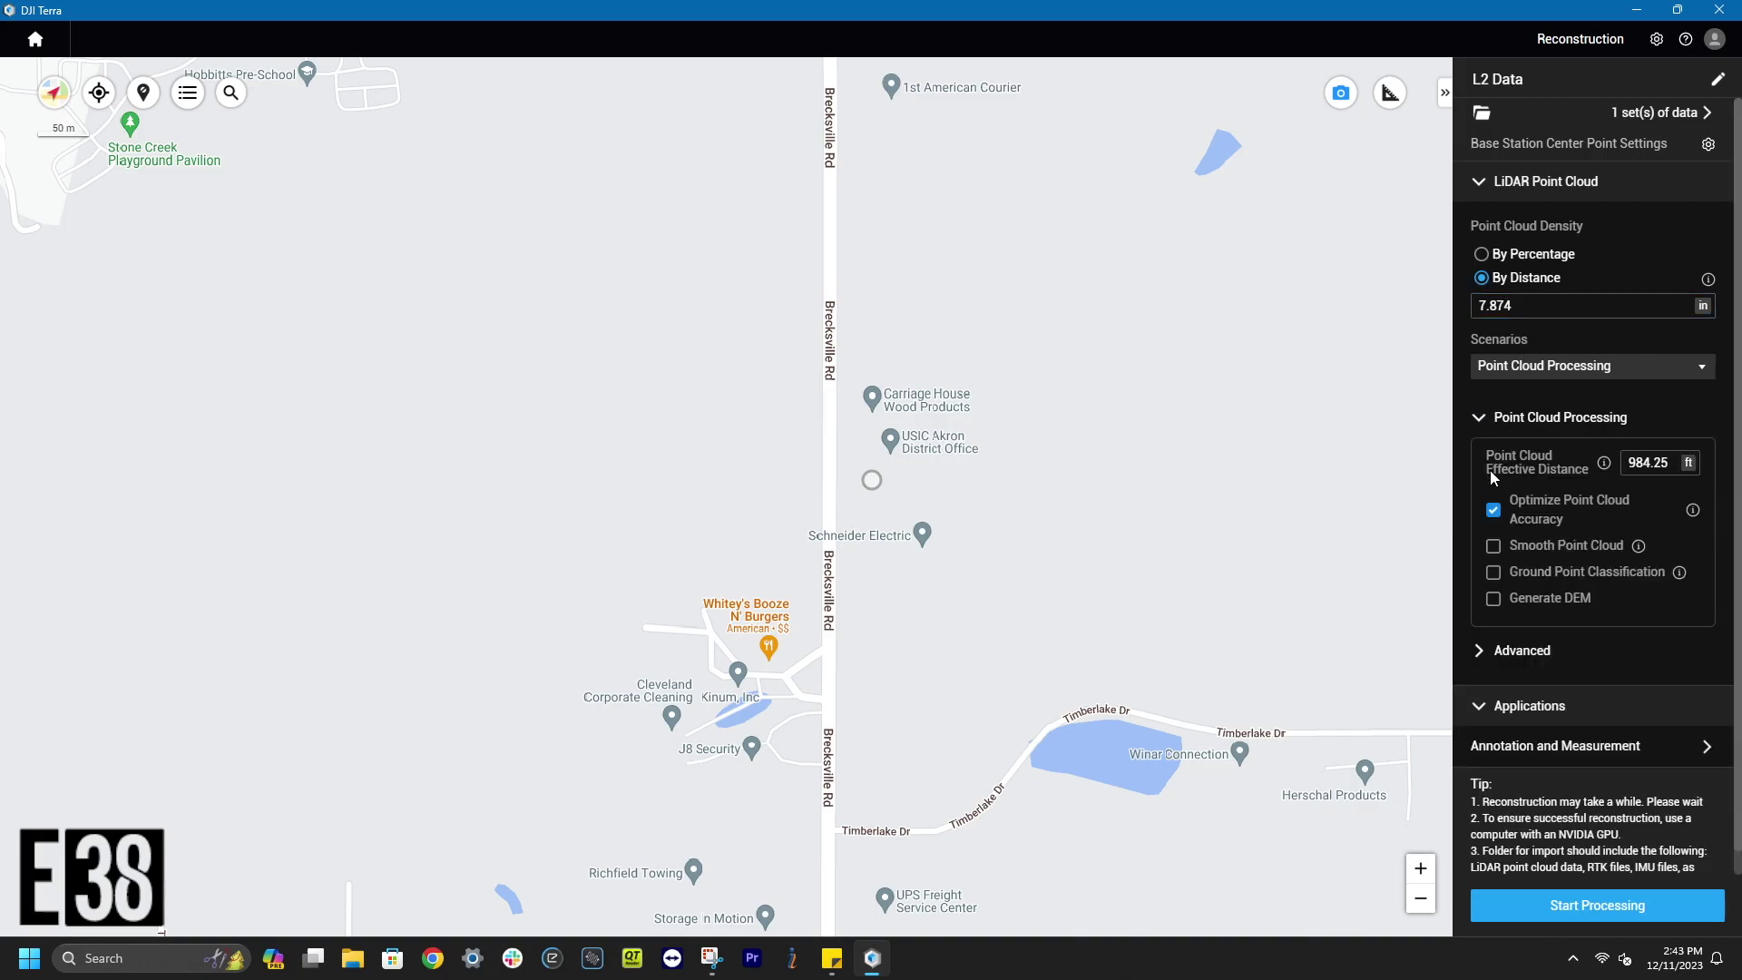
click(1493, 545)
mouse_move(1681, 580)
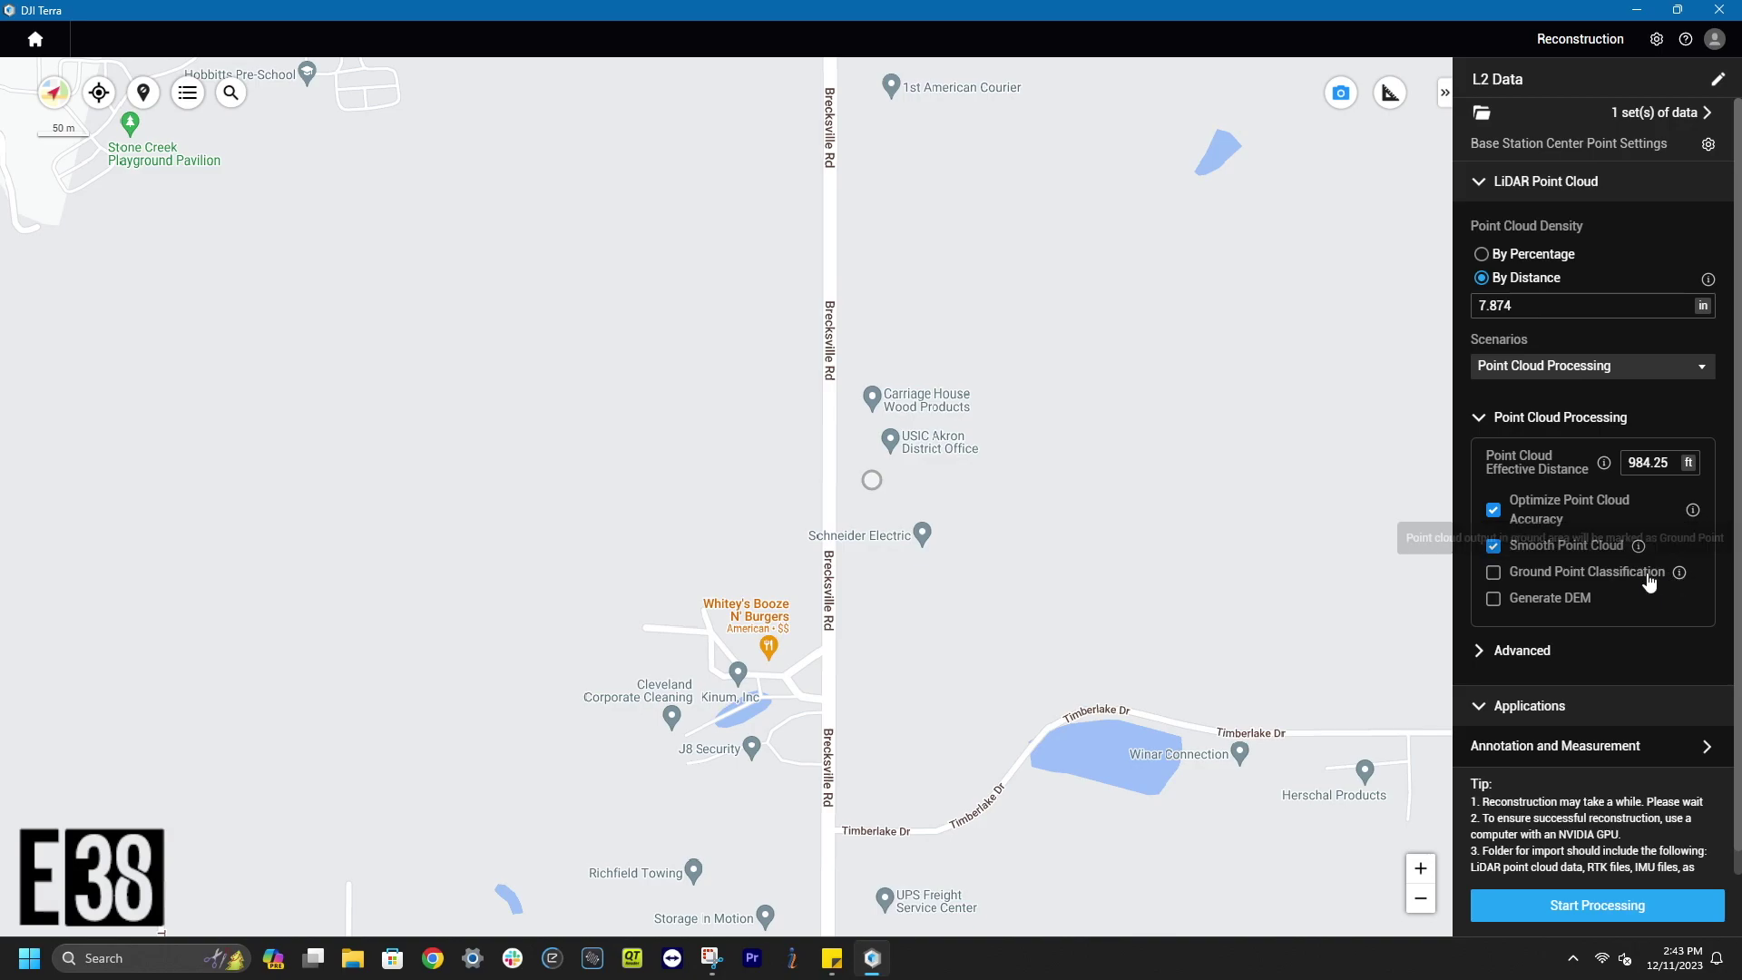
Step: Expand Advanced and review the LAS output in WGS 84 / UTM zone 17N
scroll(1483, 581, down, 1)
click(1480, 628)
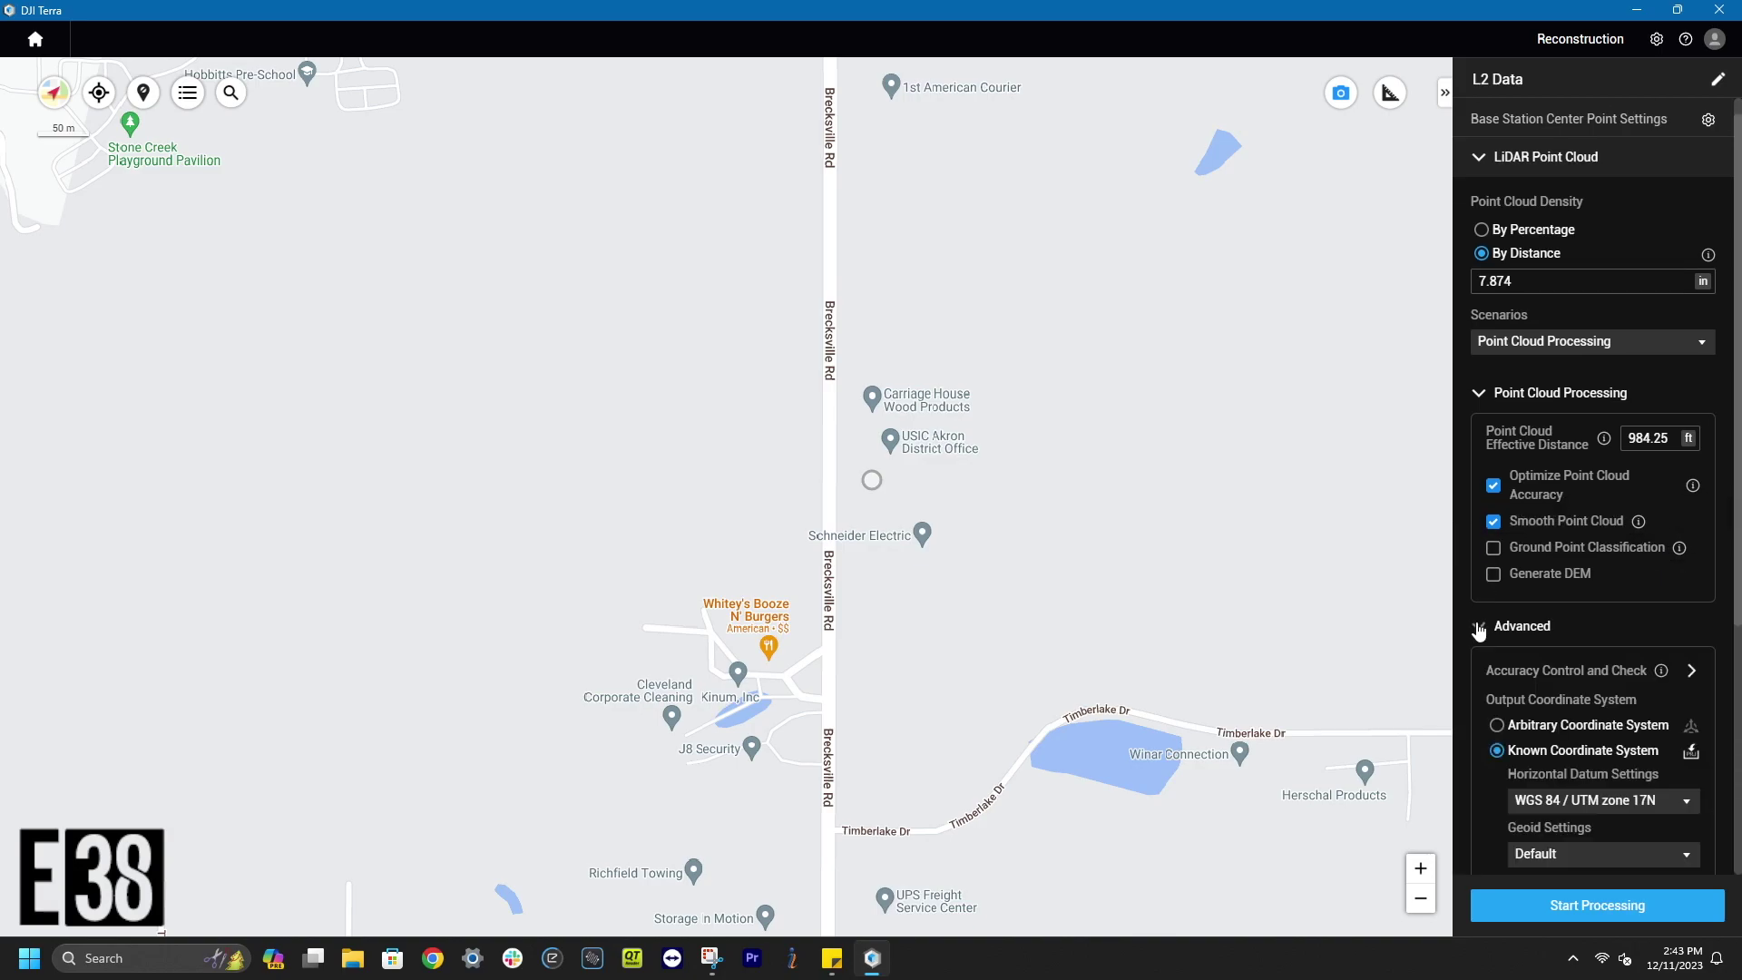
scroll(1483, 601, down, 5)
scroll(1482, 601, down, 5)
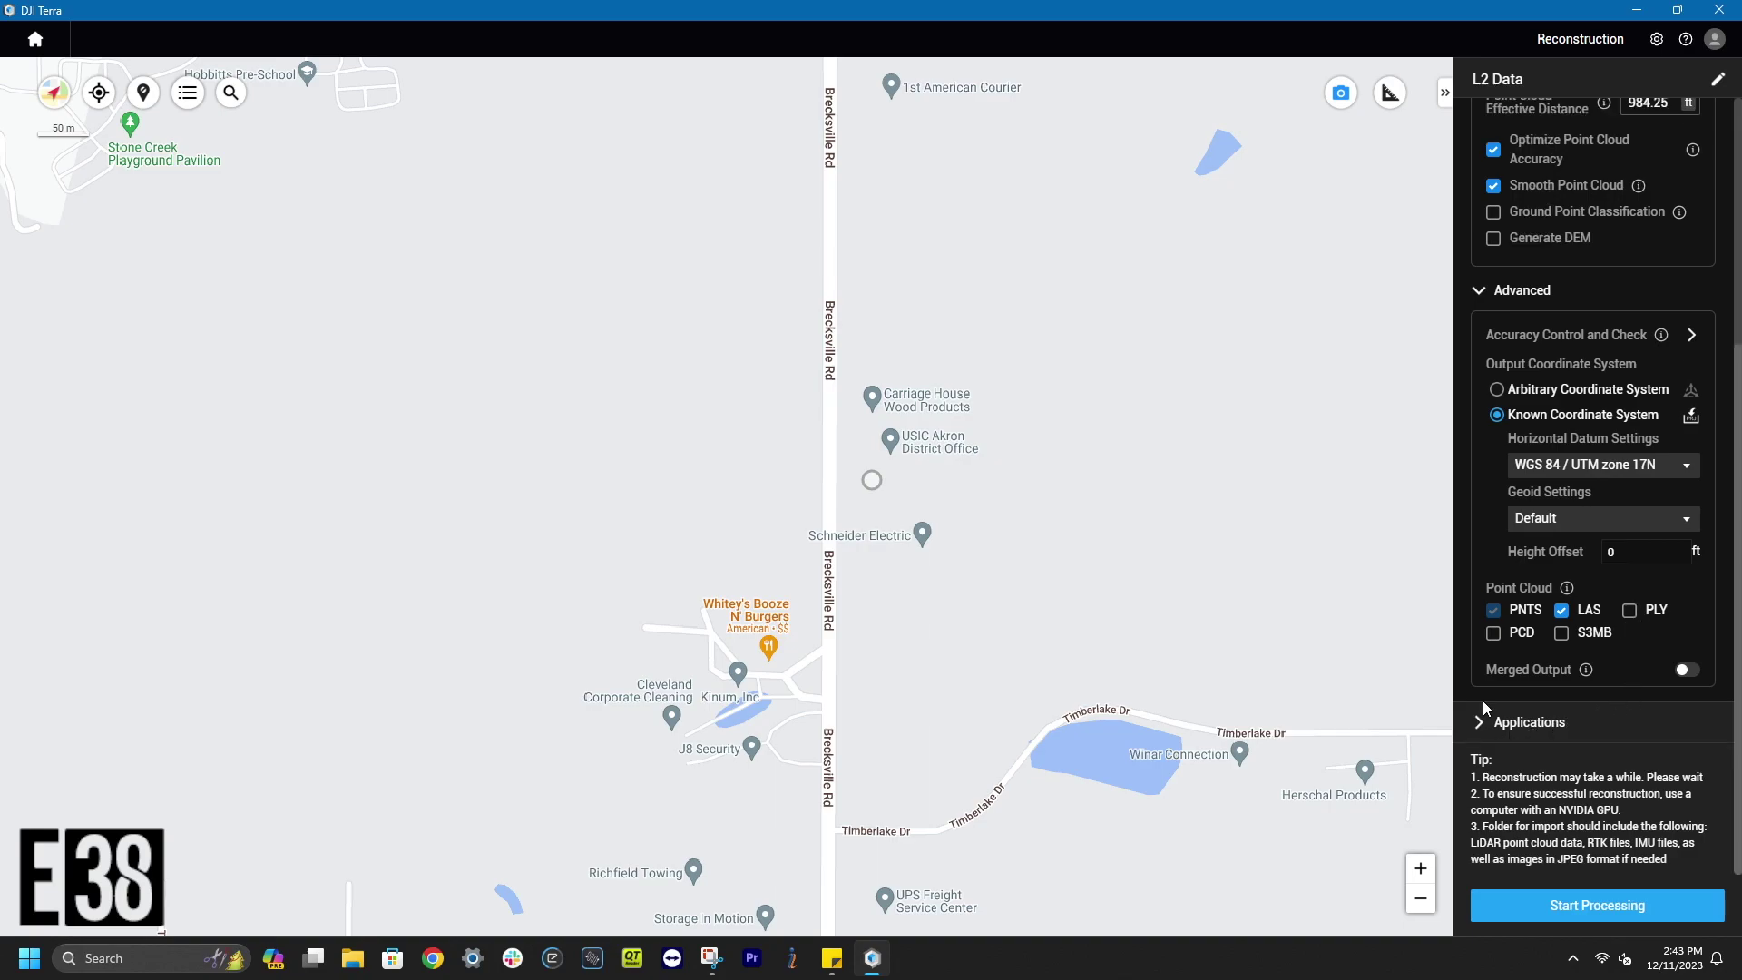
scroll(1485, 724, down, 1)
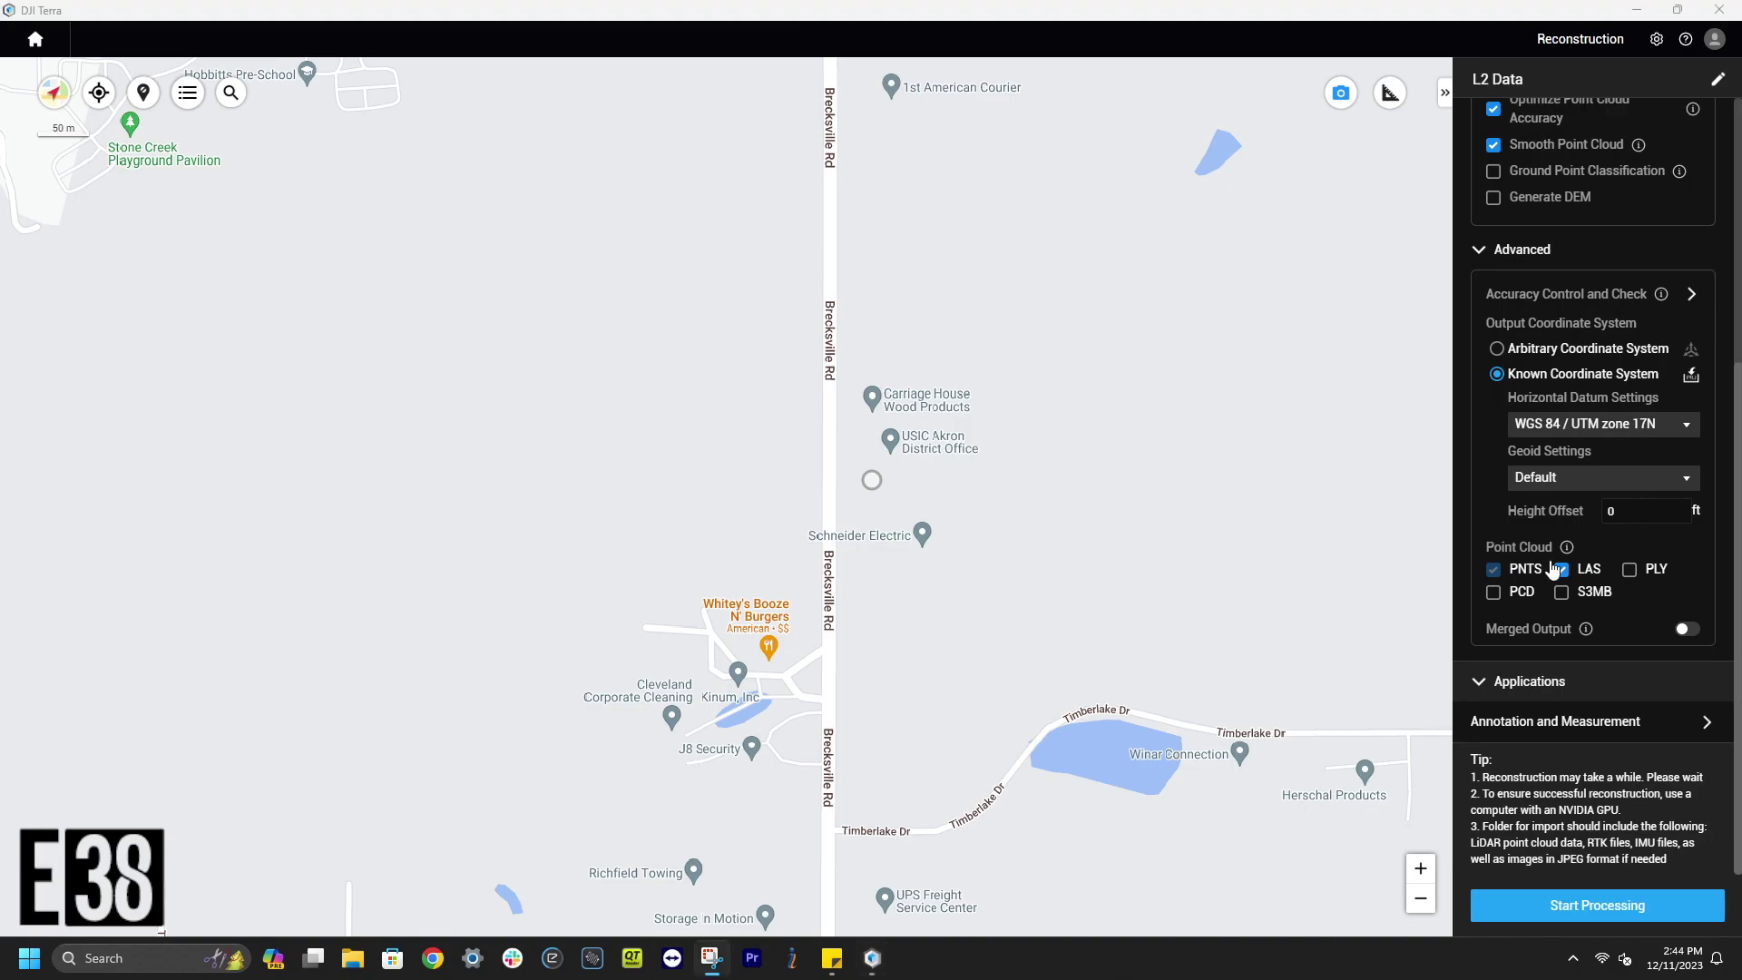
scroll(1479, 592, up, 5)
scroll(1607, 263, down, 5)
Step: In Accuracy Control and Check, open the Ground Check - Hard Shots file from the Desktop
click(1690, 294)
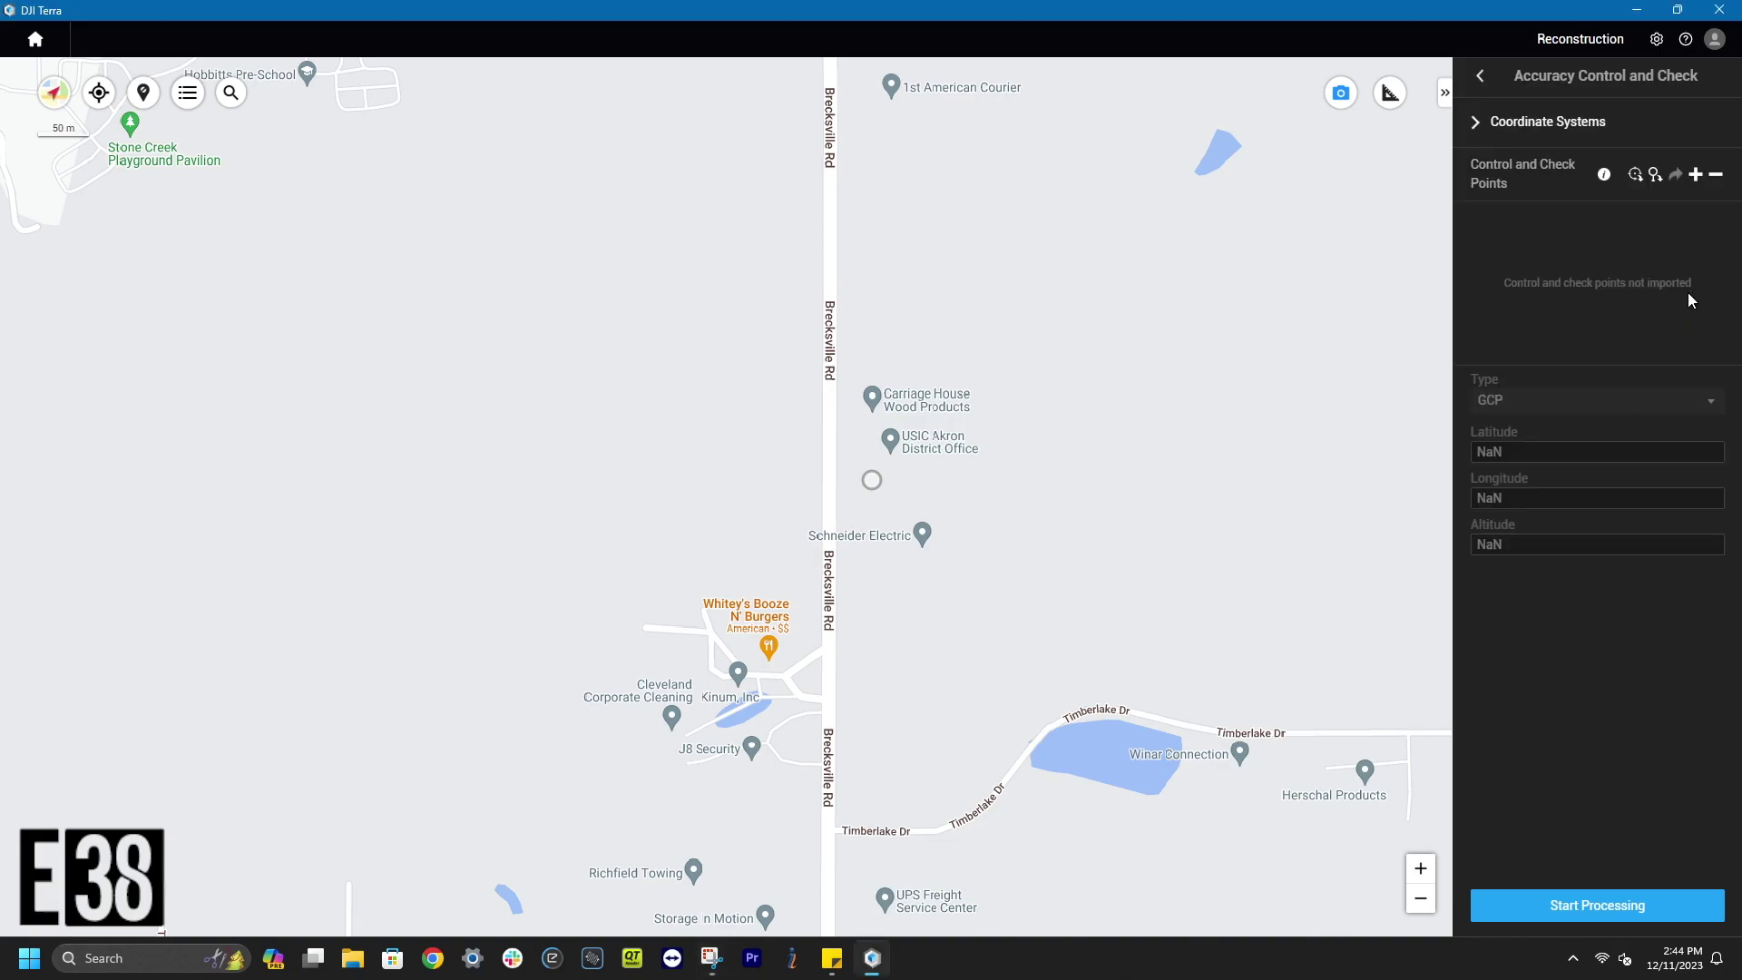
click(1635, 176)
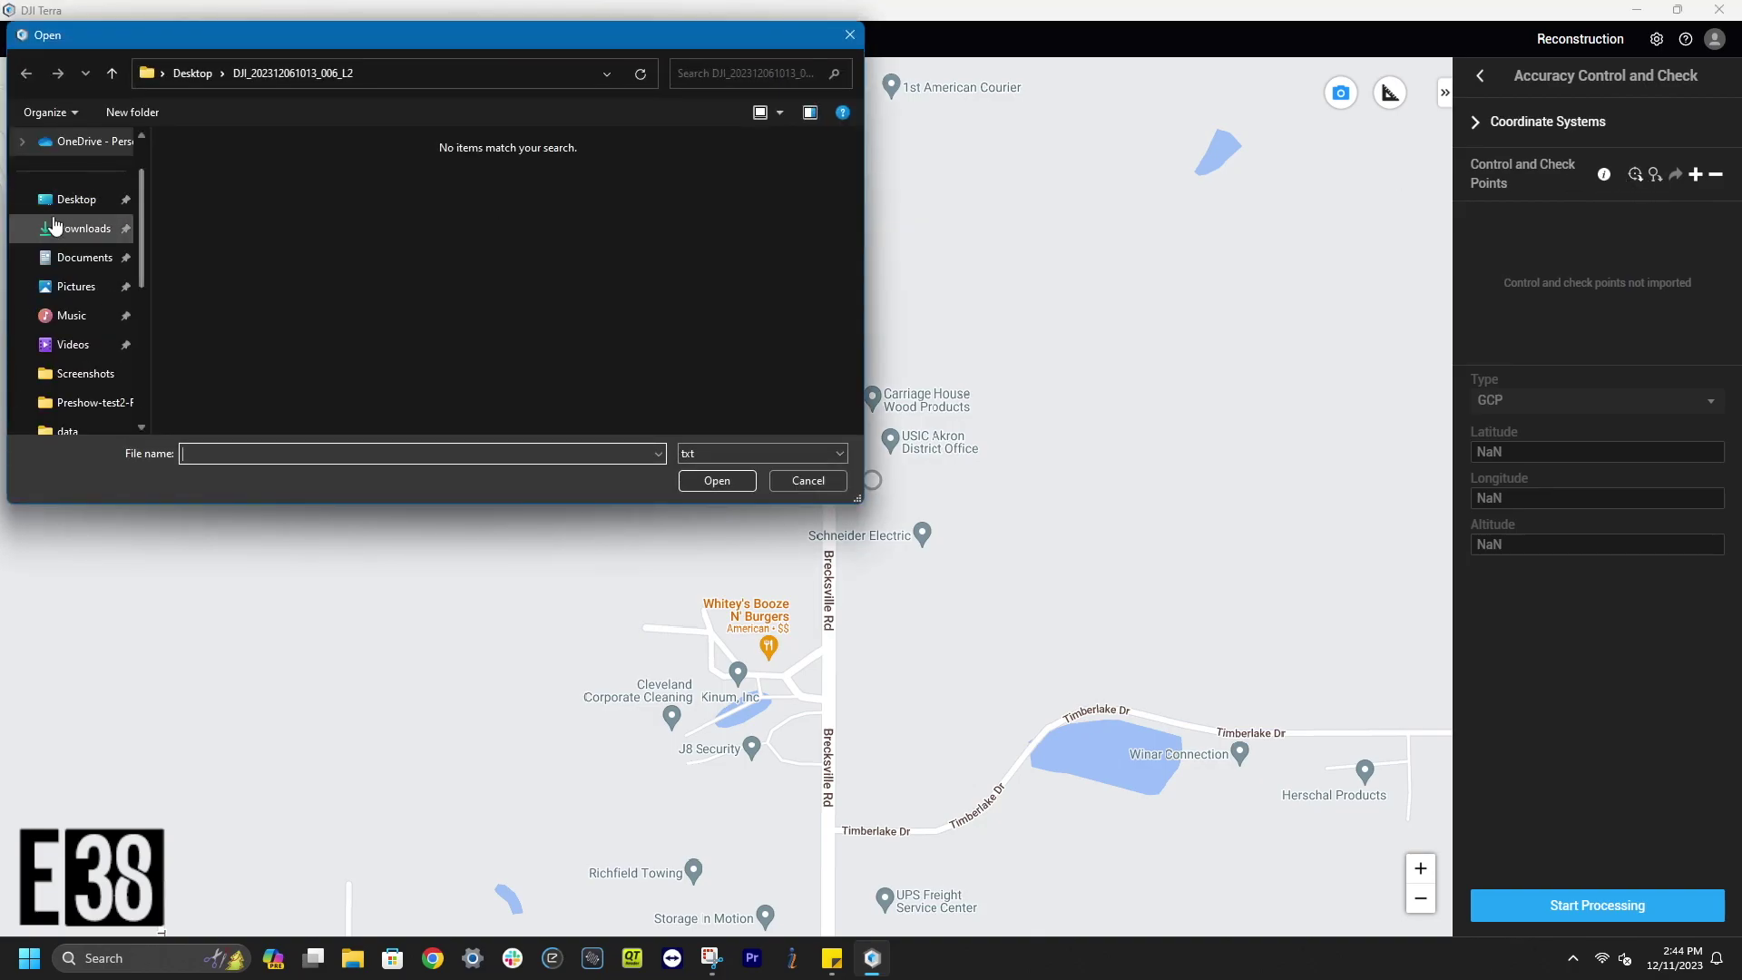
click(83, 227)
click(76, 200)
scroll(293, 239, down, 1)
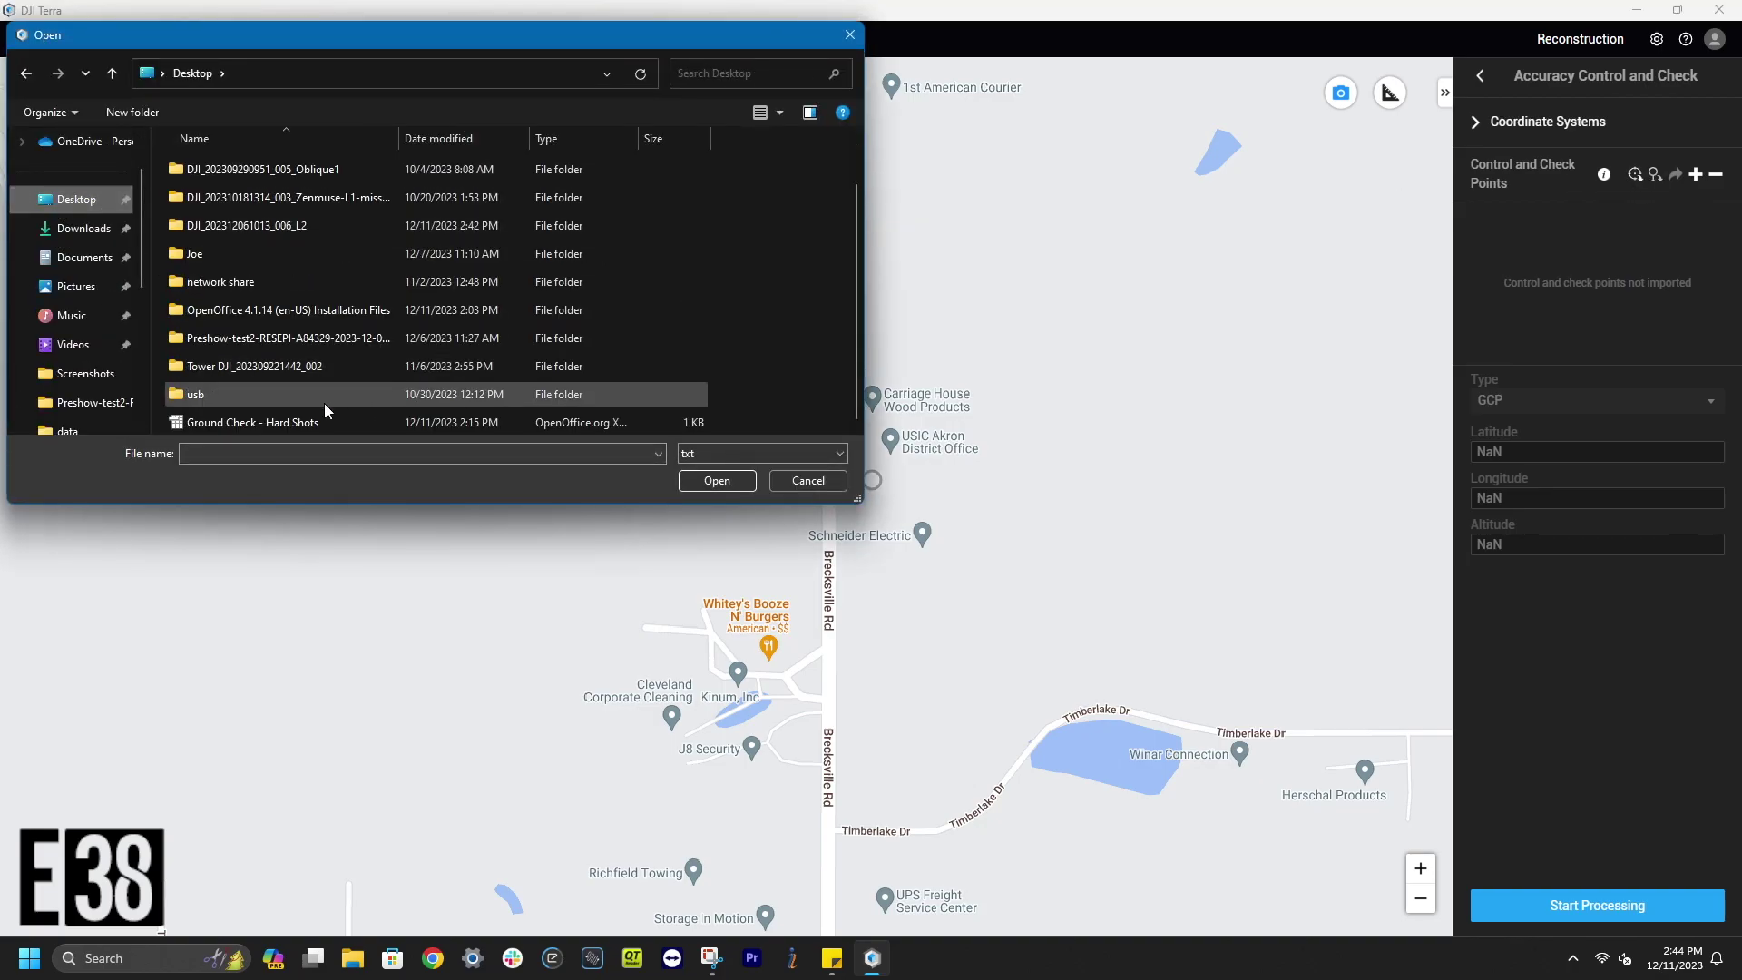
click(272, 420)
click(717, 480)
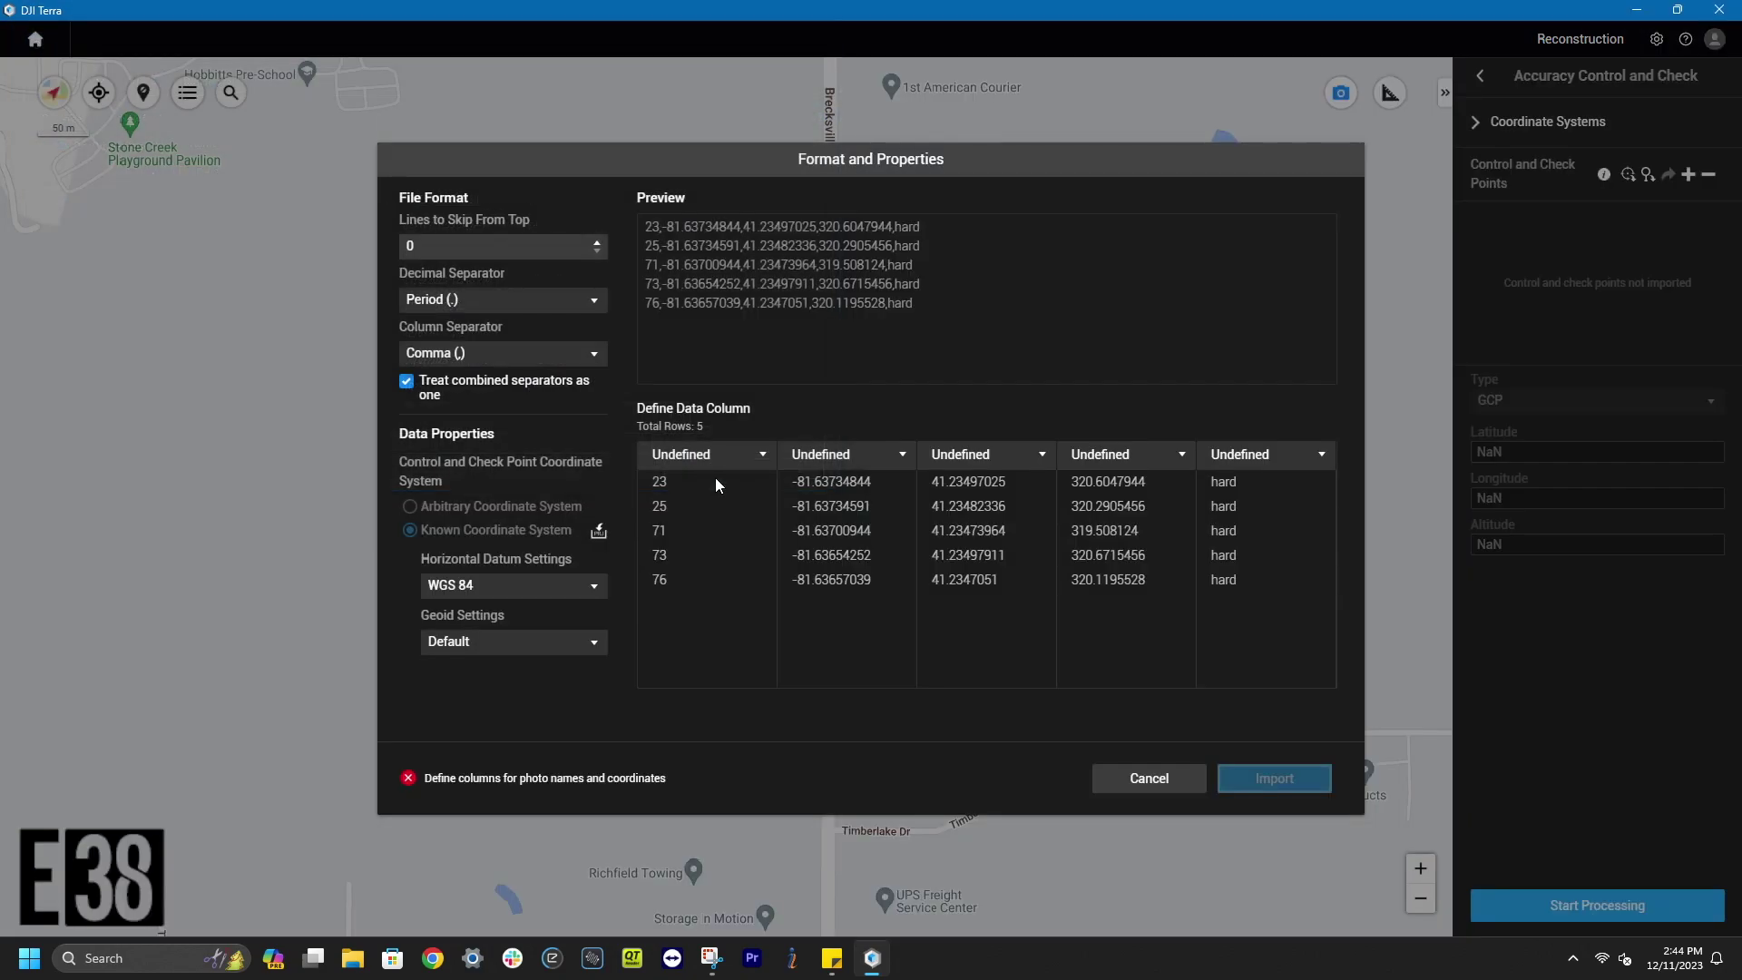
Step: Map columns as Name, Longitude, Latitude, Altitude, leave the fifth undefined, and import
click(885, 462)
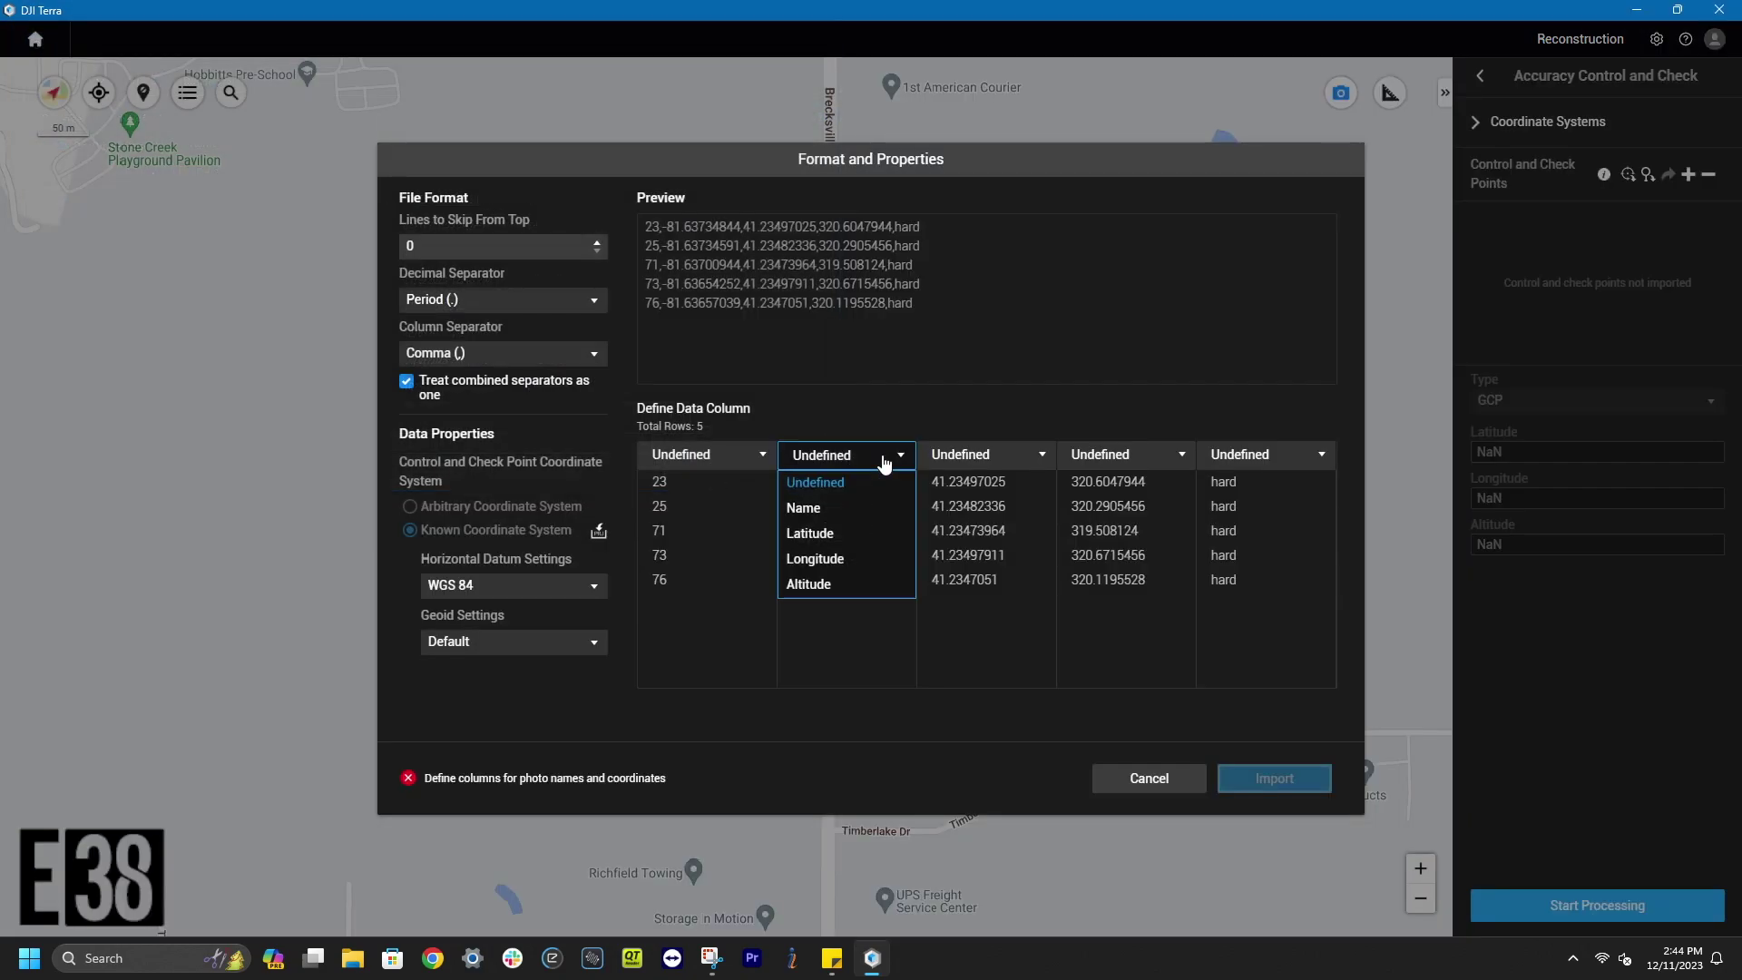
click(857, 553)
click(952, 461)
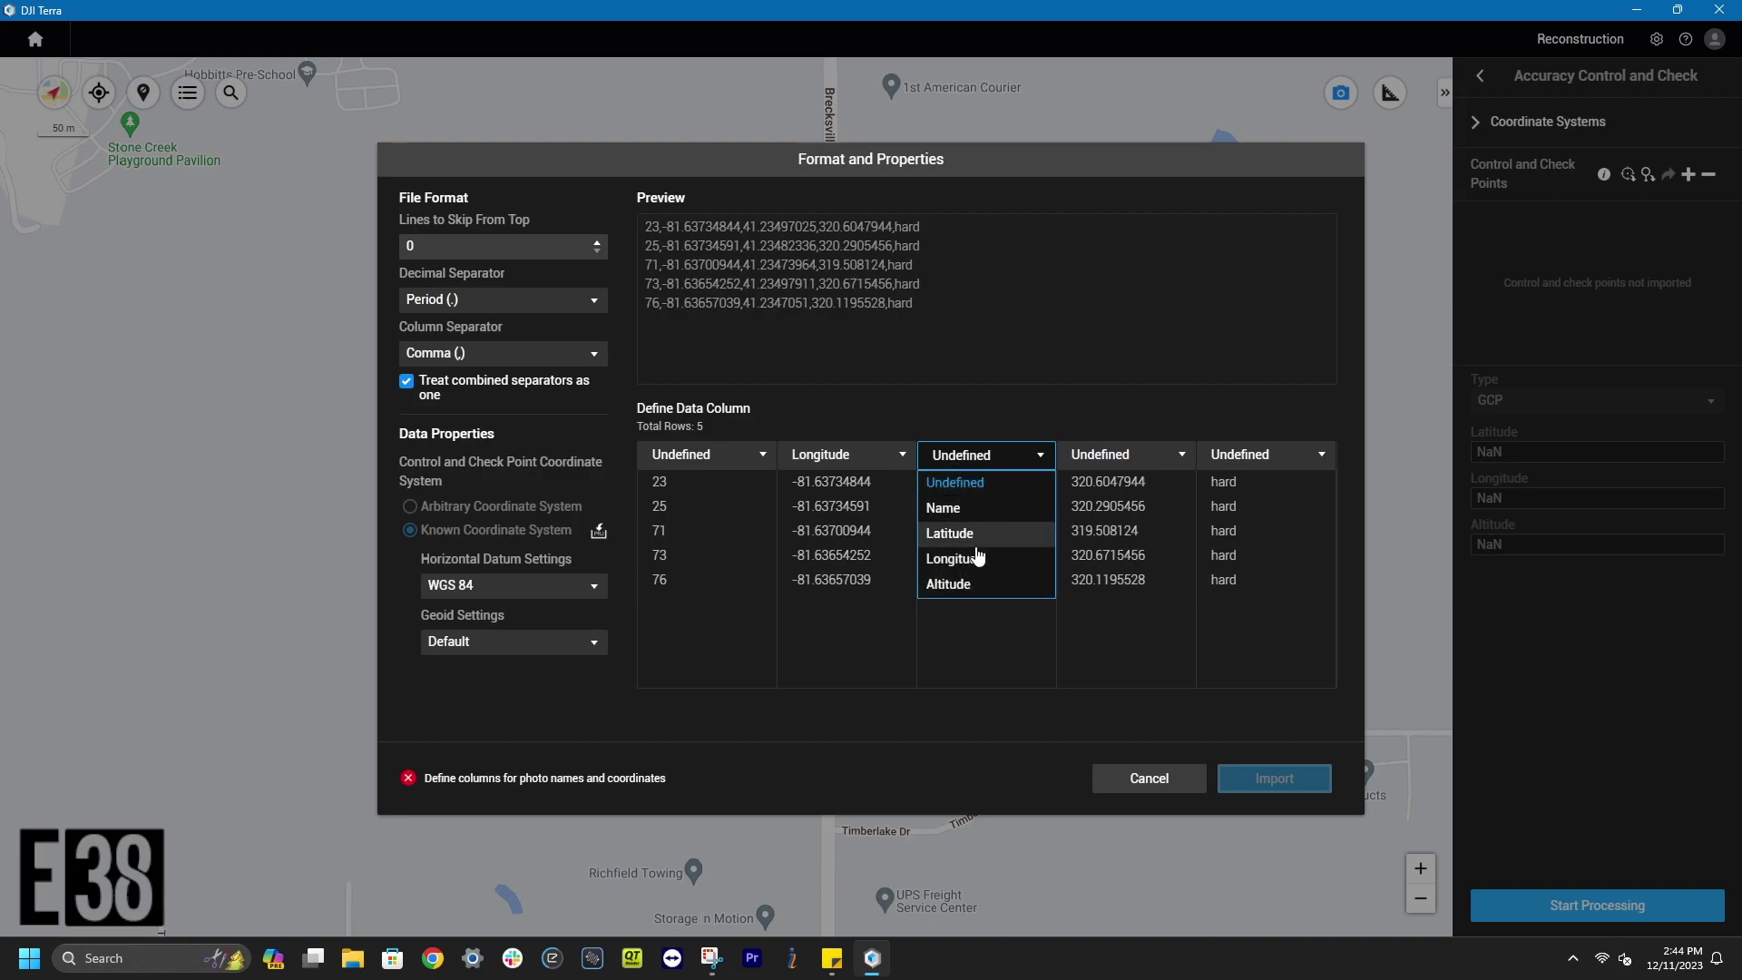
click(972, 534)
click(1182, 456)
click(1146, 585)
click(1283, 456)
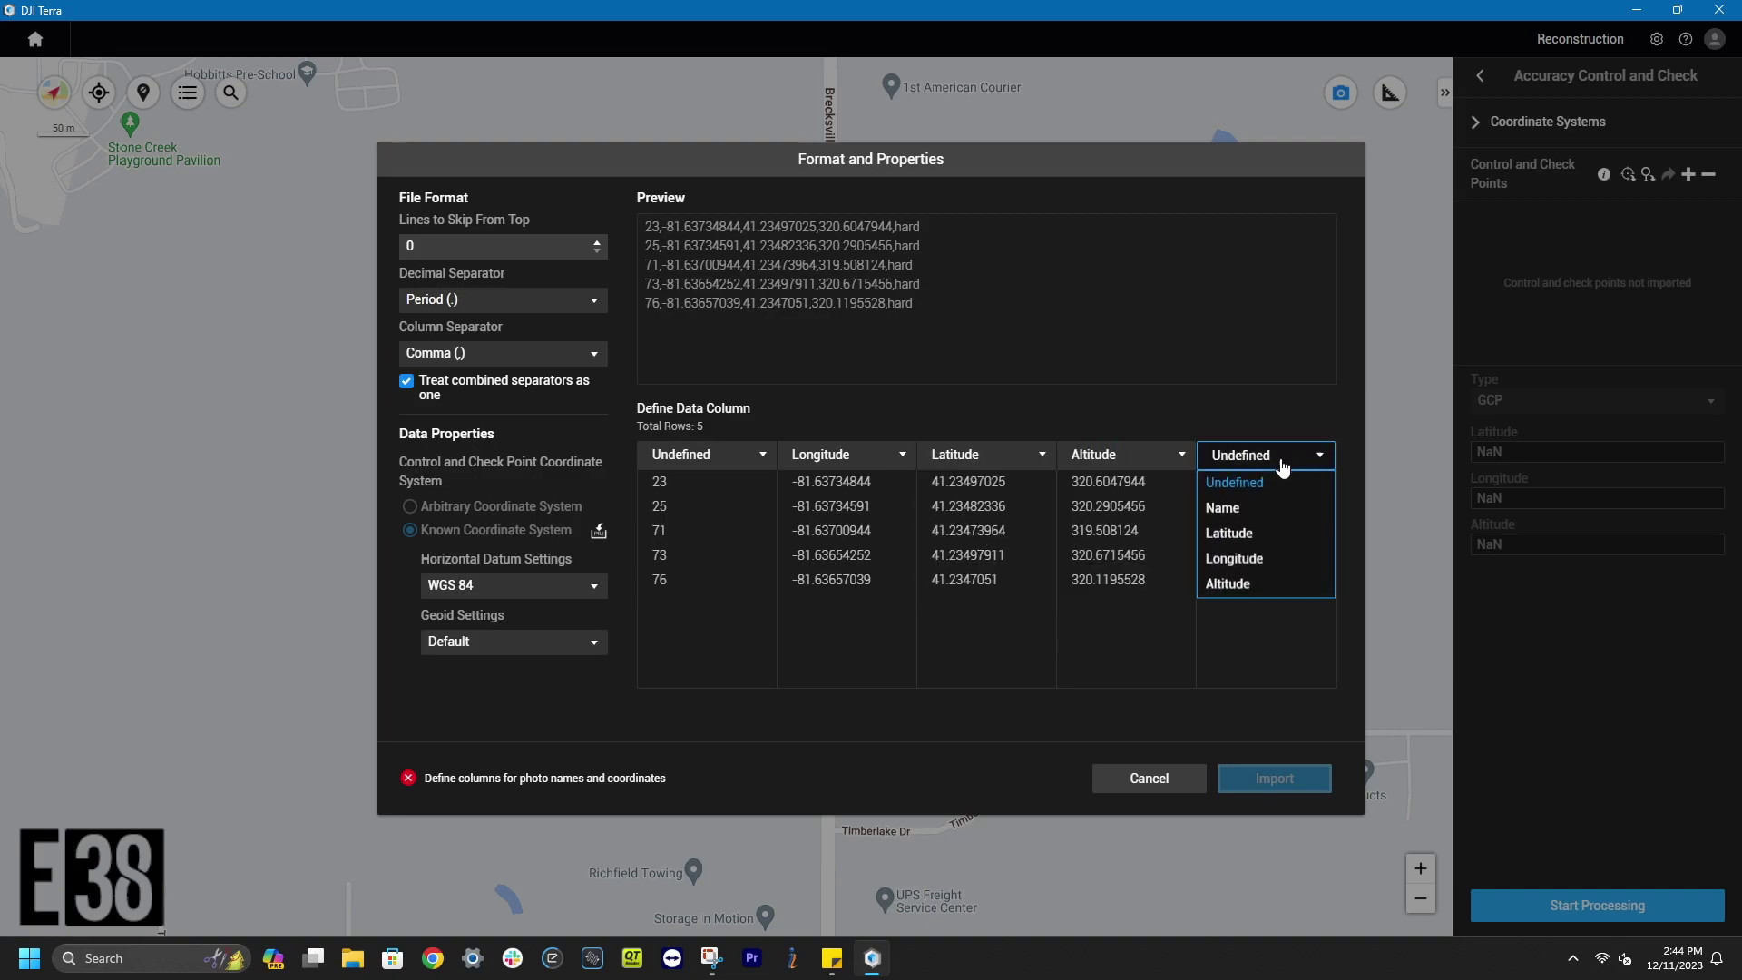
click(607, 464)
click(703, 456)
click(681, 509)
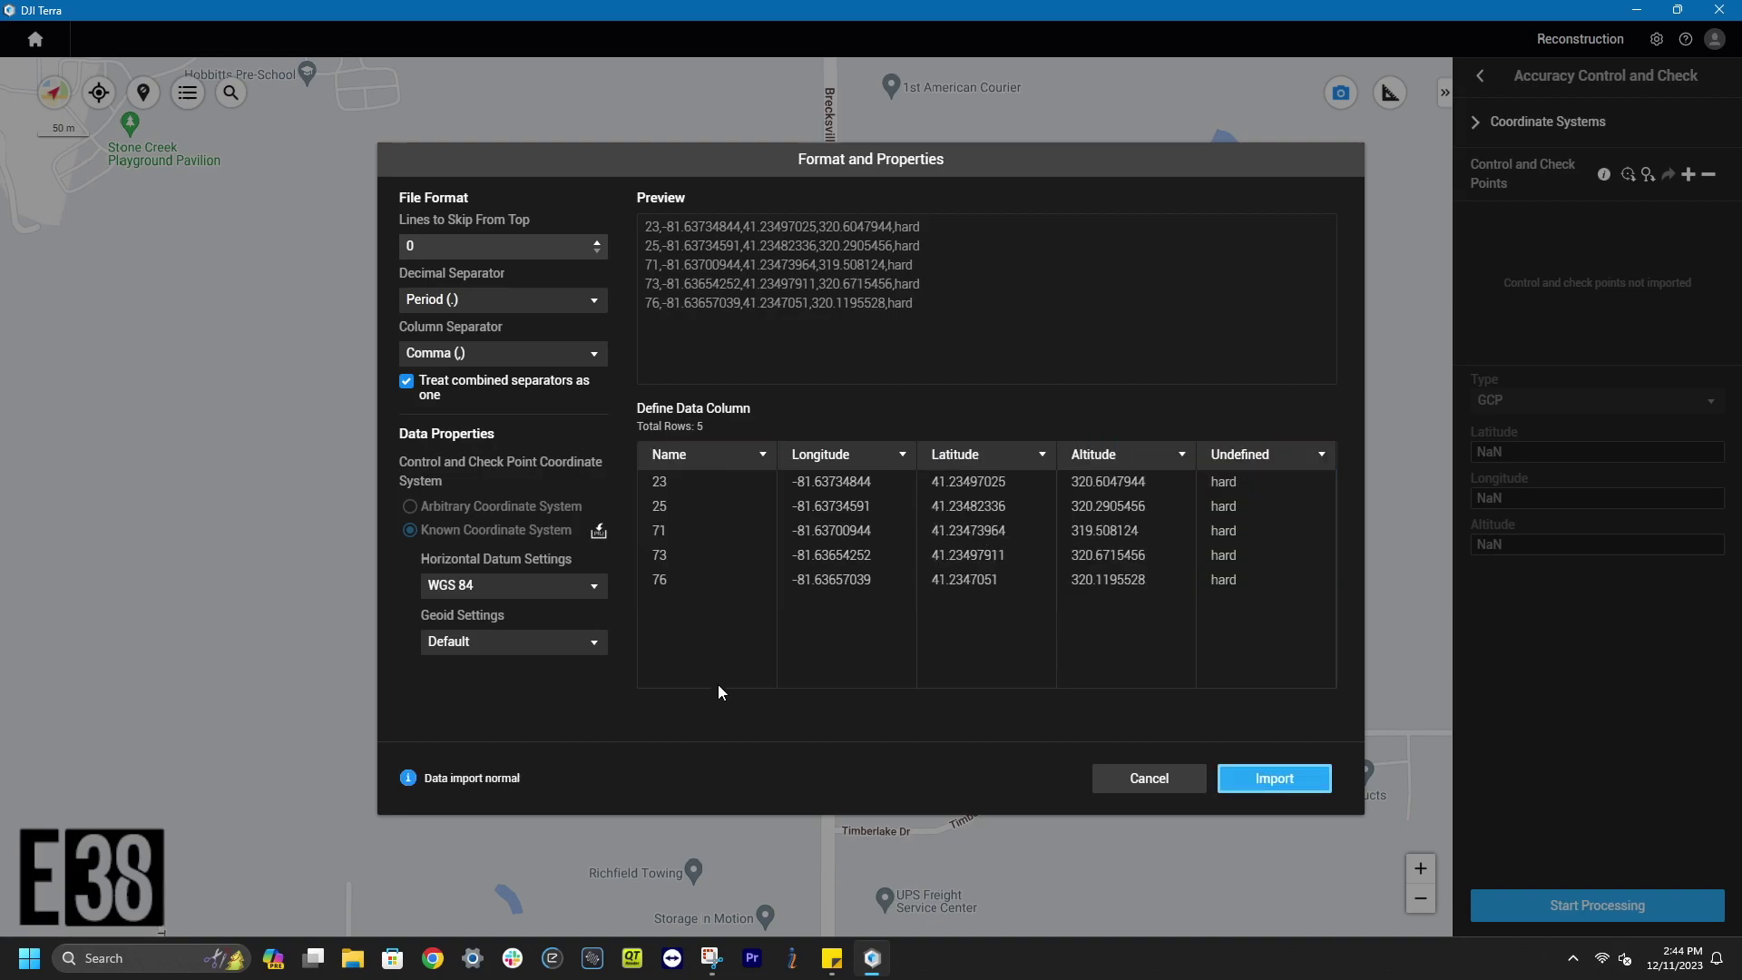
click(1288, 780)
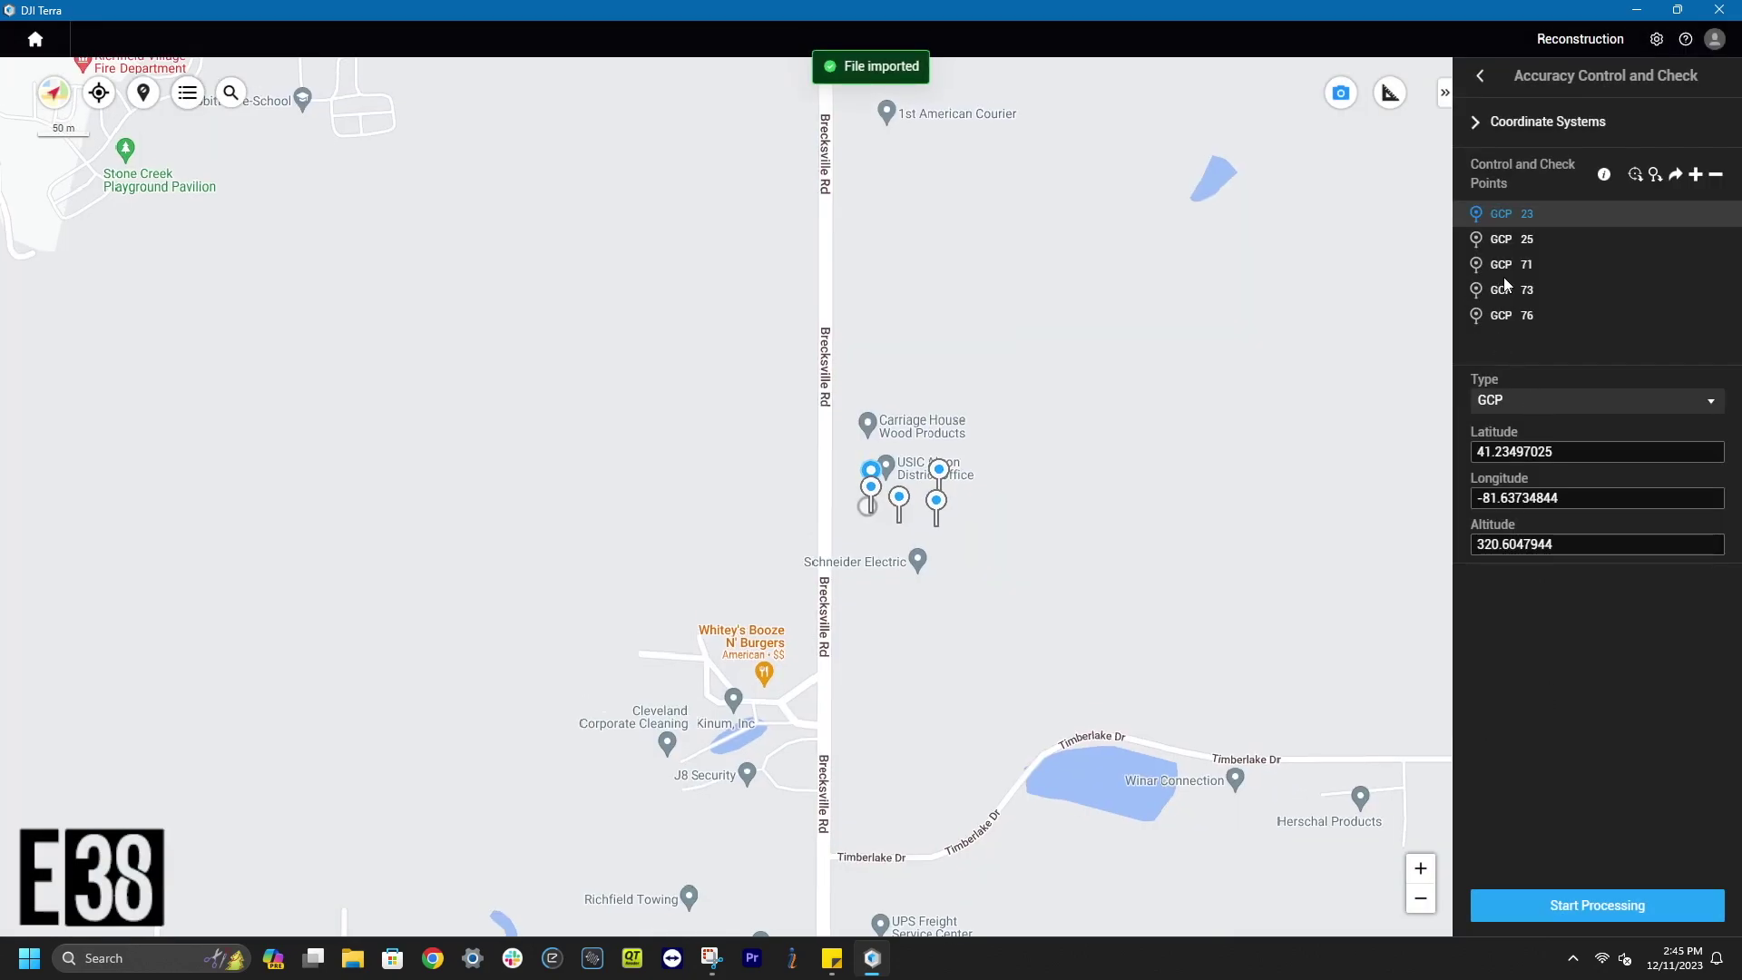
Step: Set all five imported points (23, 25, 71, 73, 76) to Check Point type
shift+click(1508, 314)
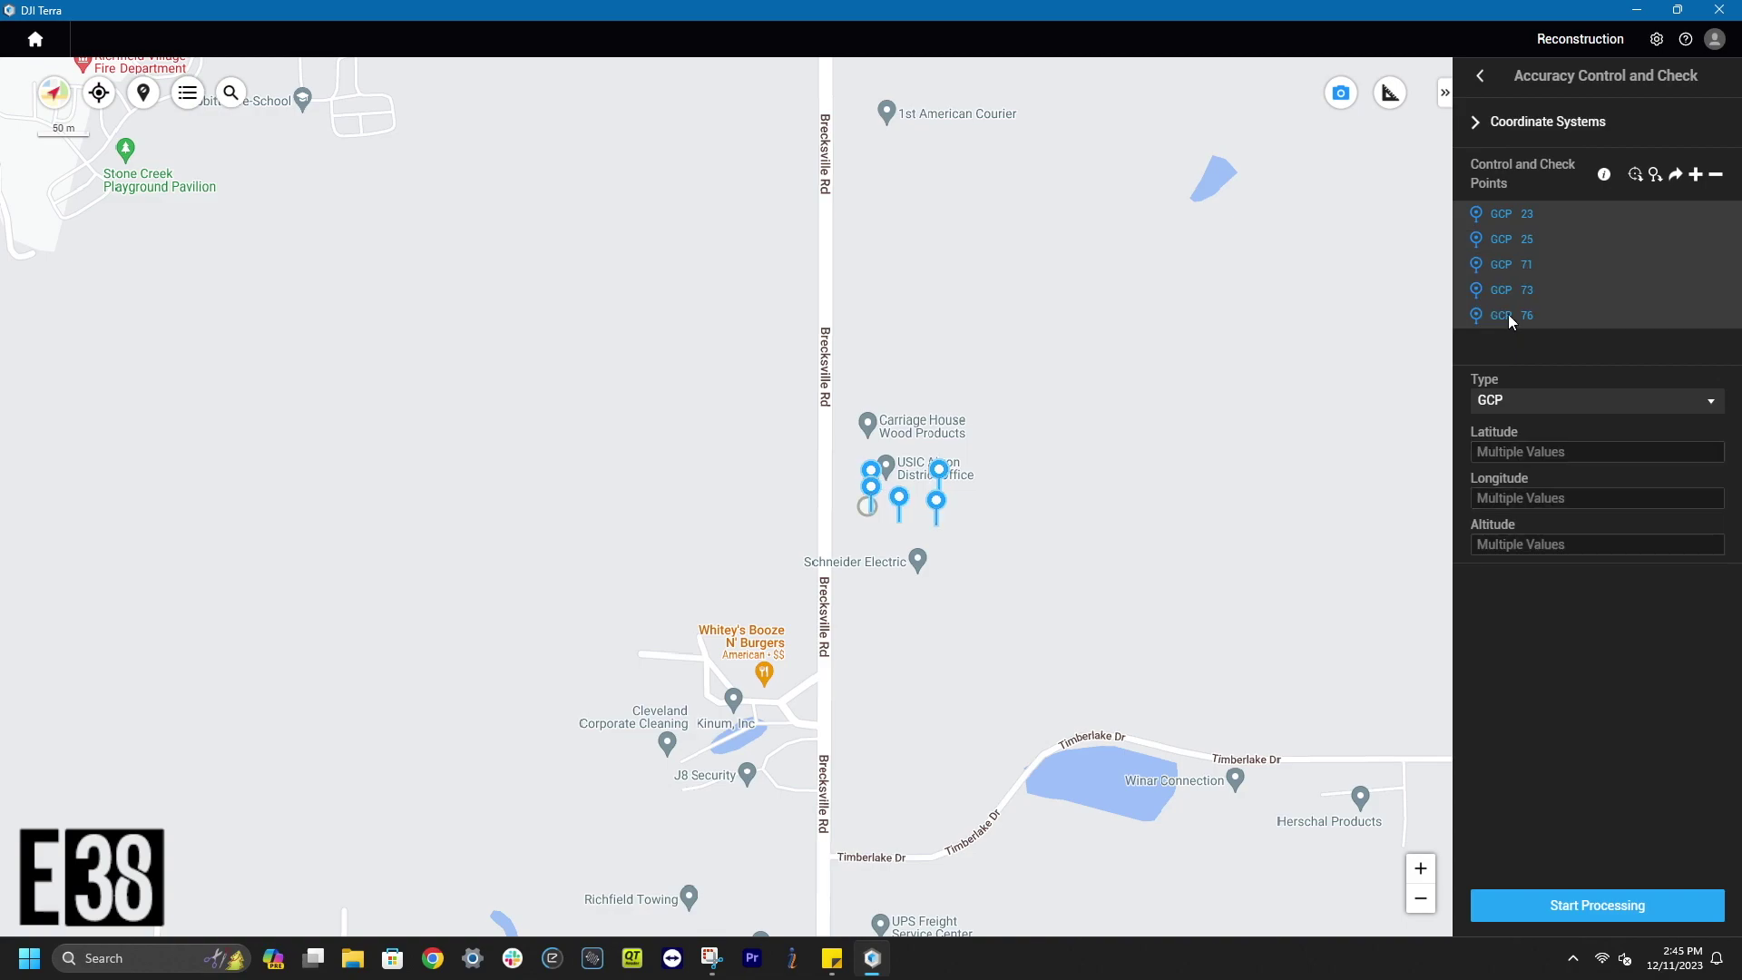
click(1521, 400)
click(1511, 451)
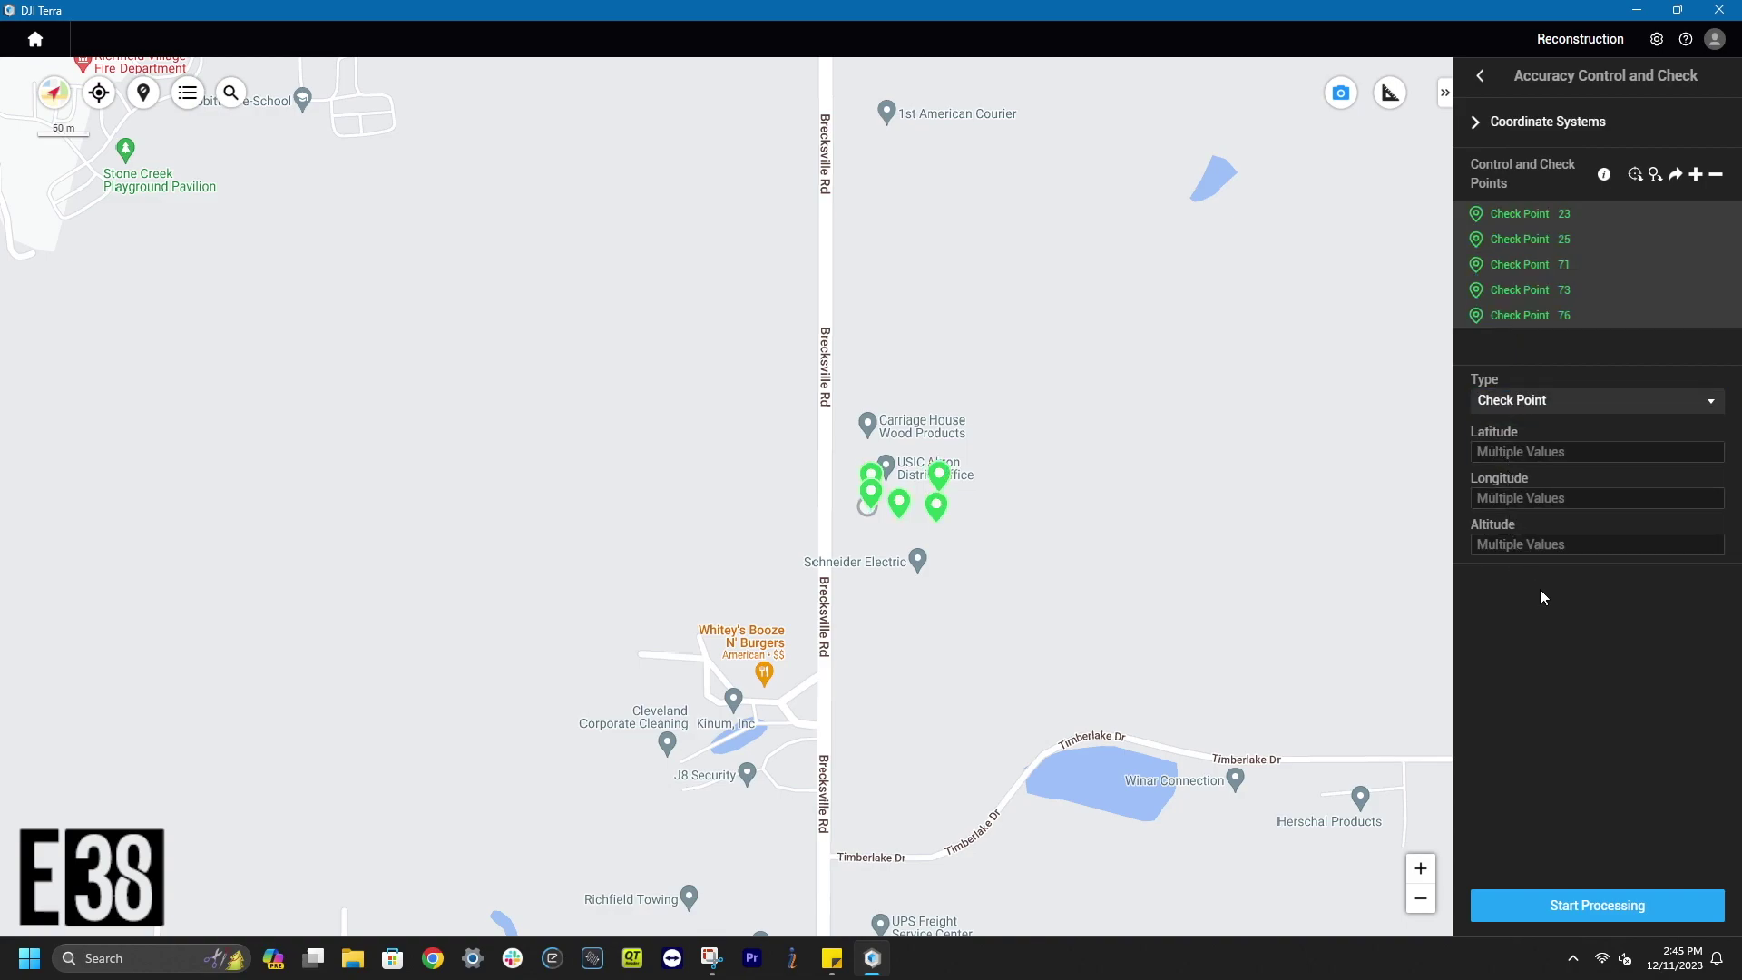
Step: Start processing L2 Data and confirm the Parameters Checklist to run reconstruction
click(1482, 76)
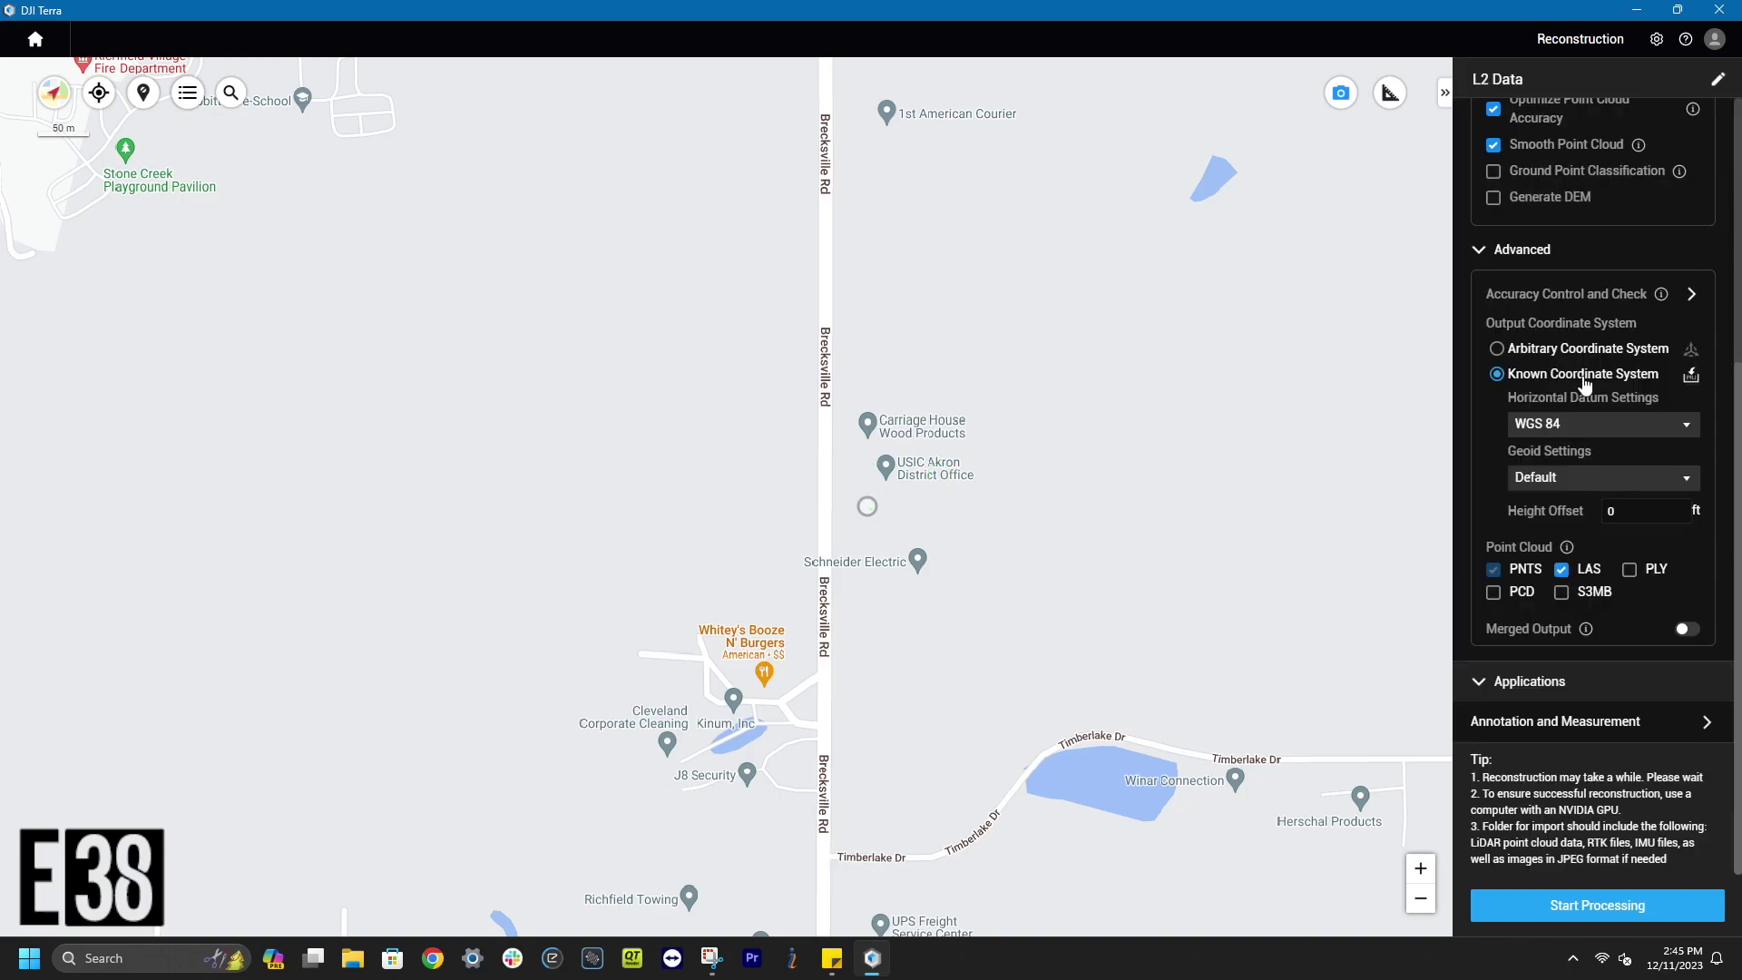
click(1586, 908)
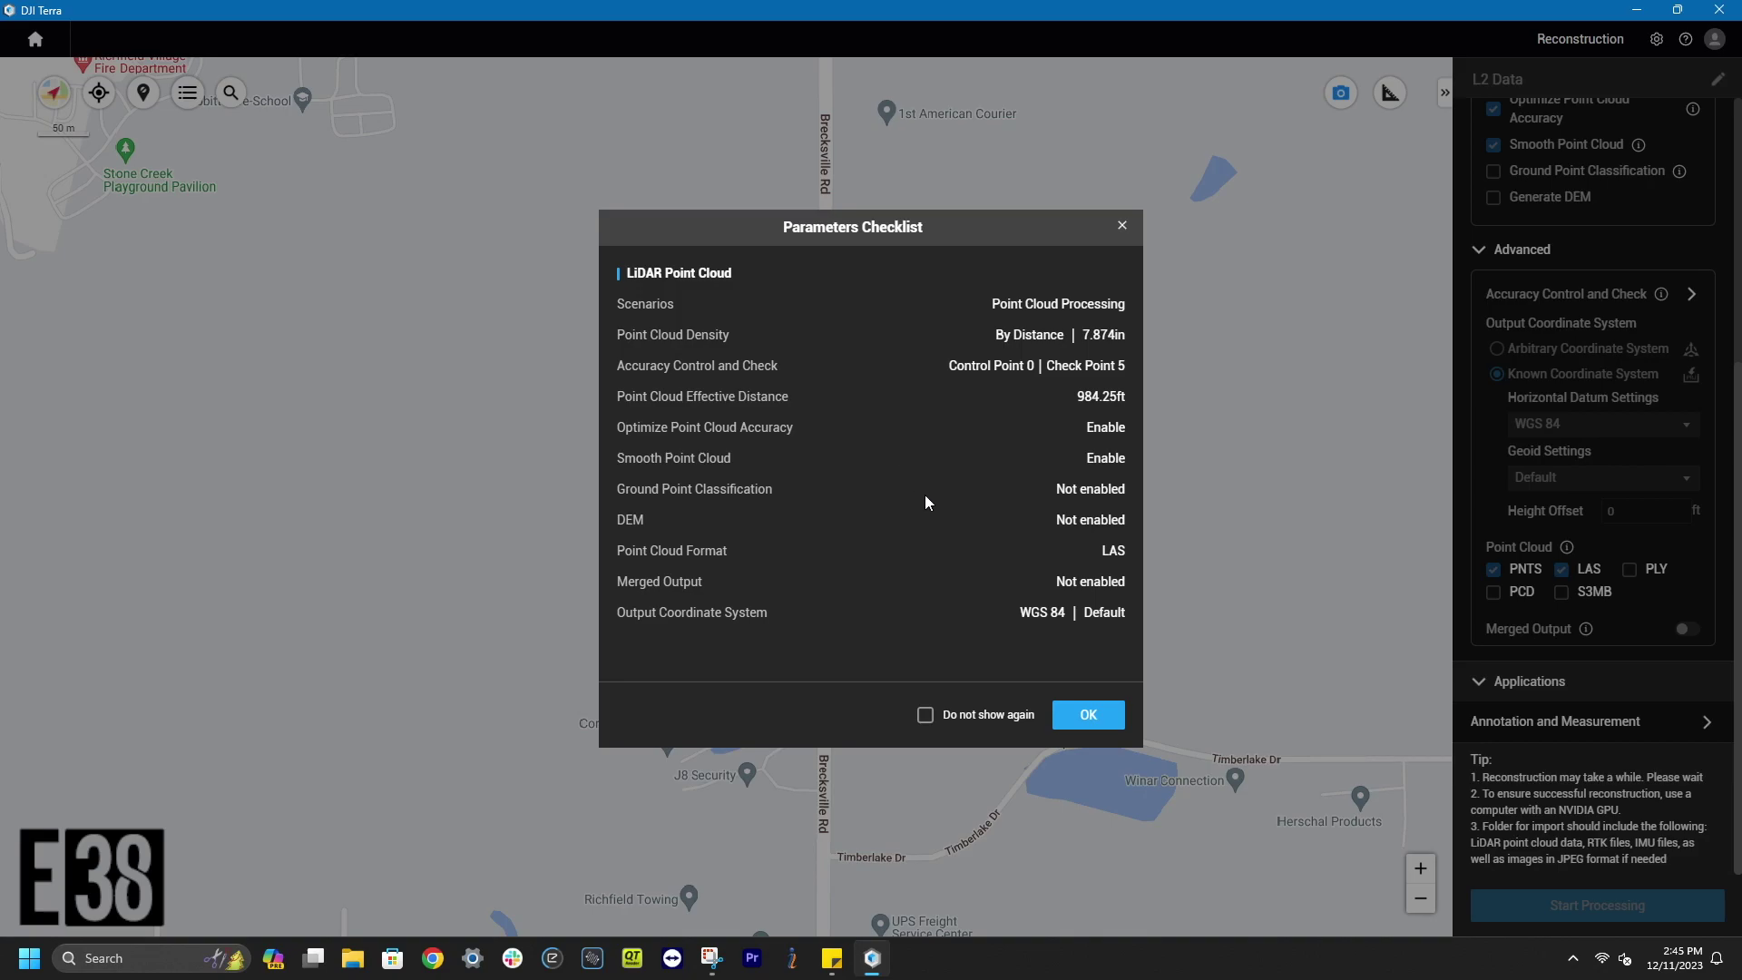
click(1083, 715)
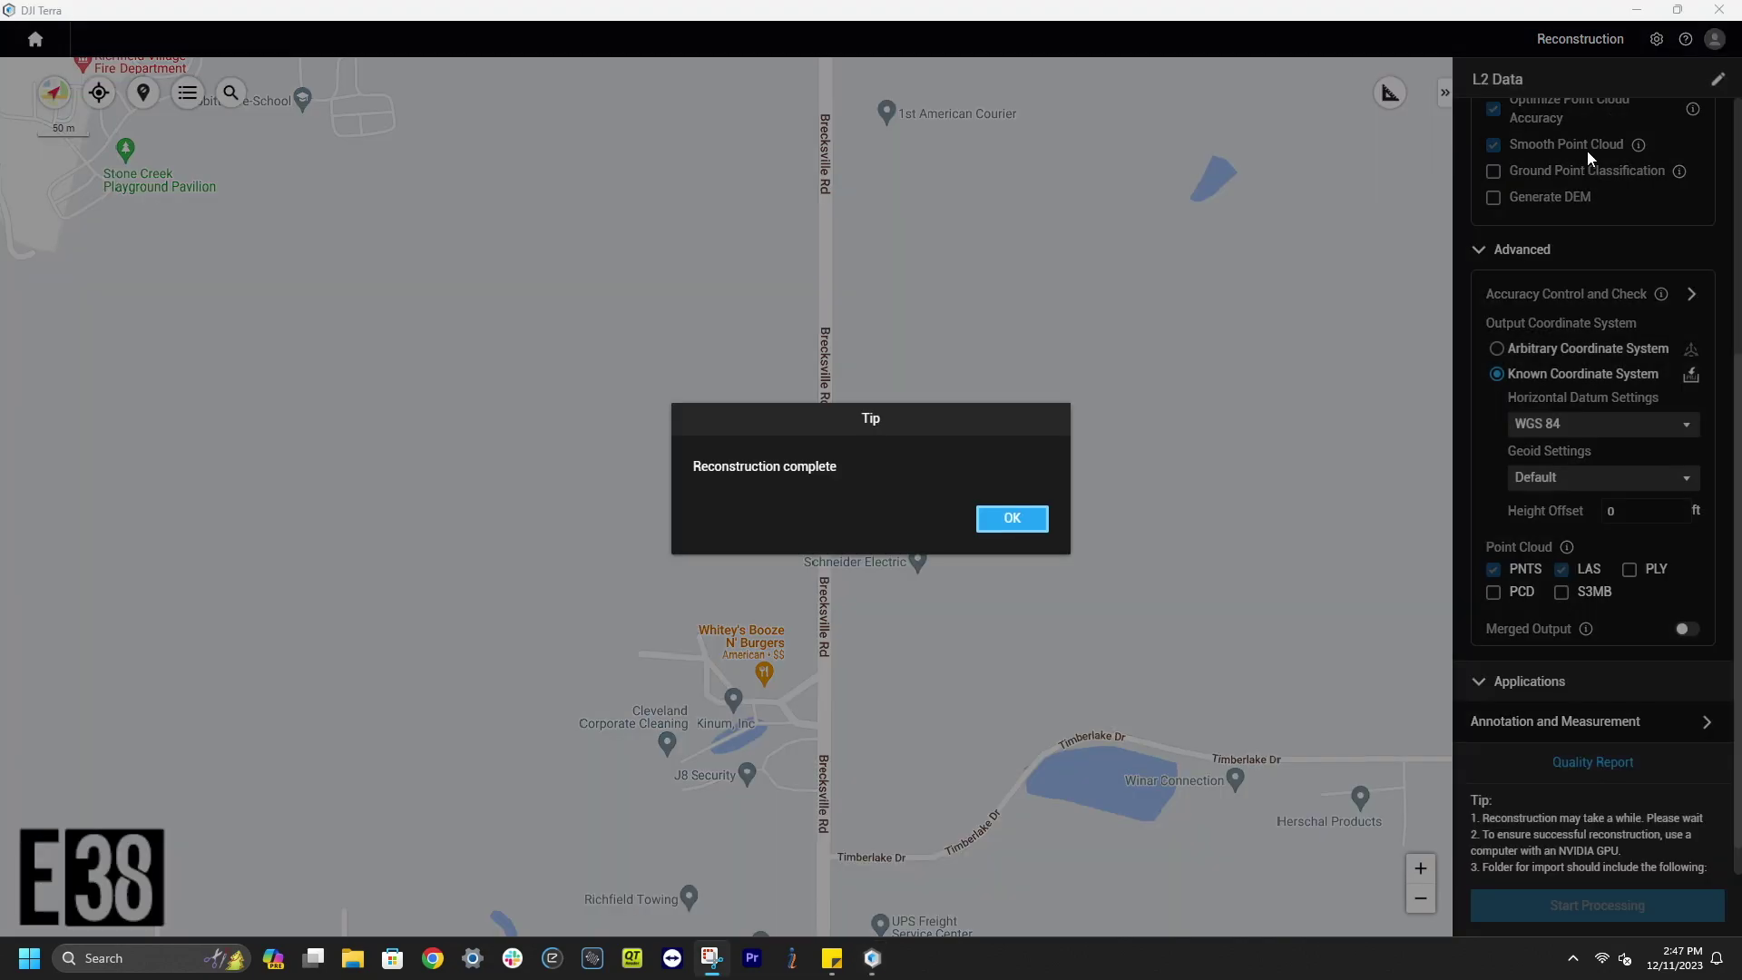
click(1012, 519)
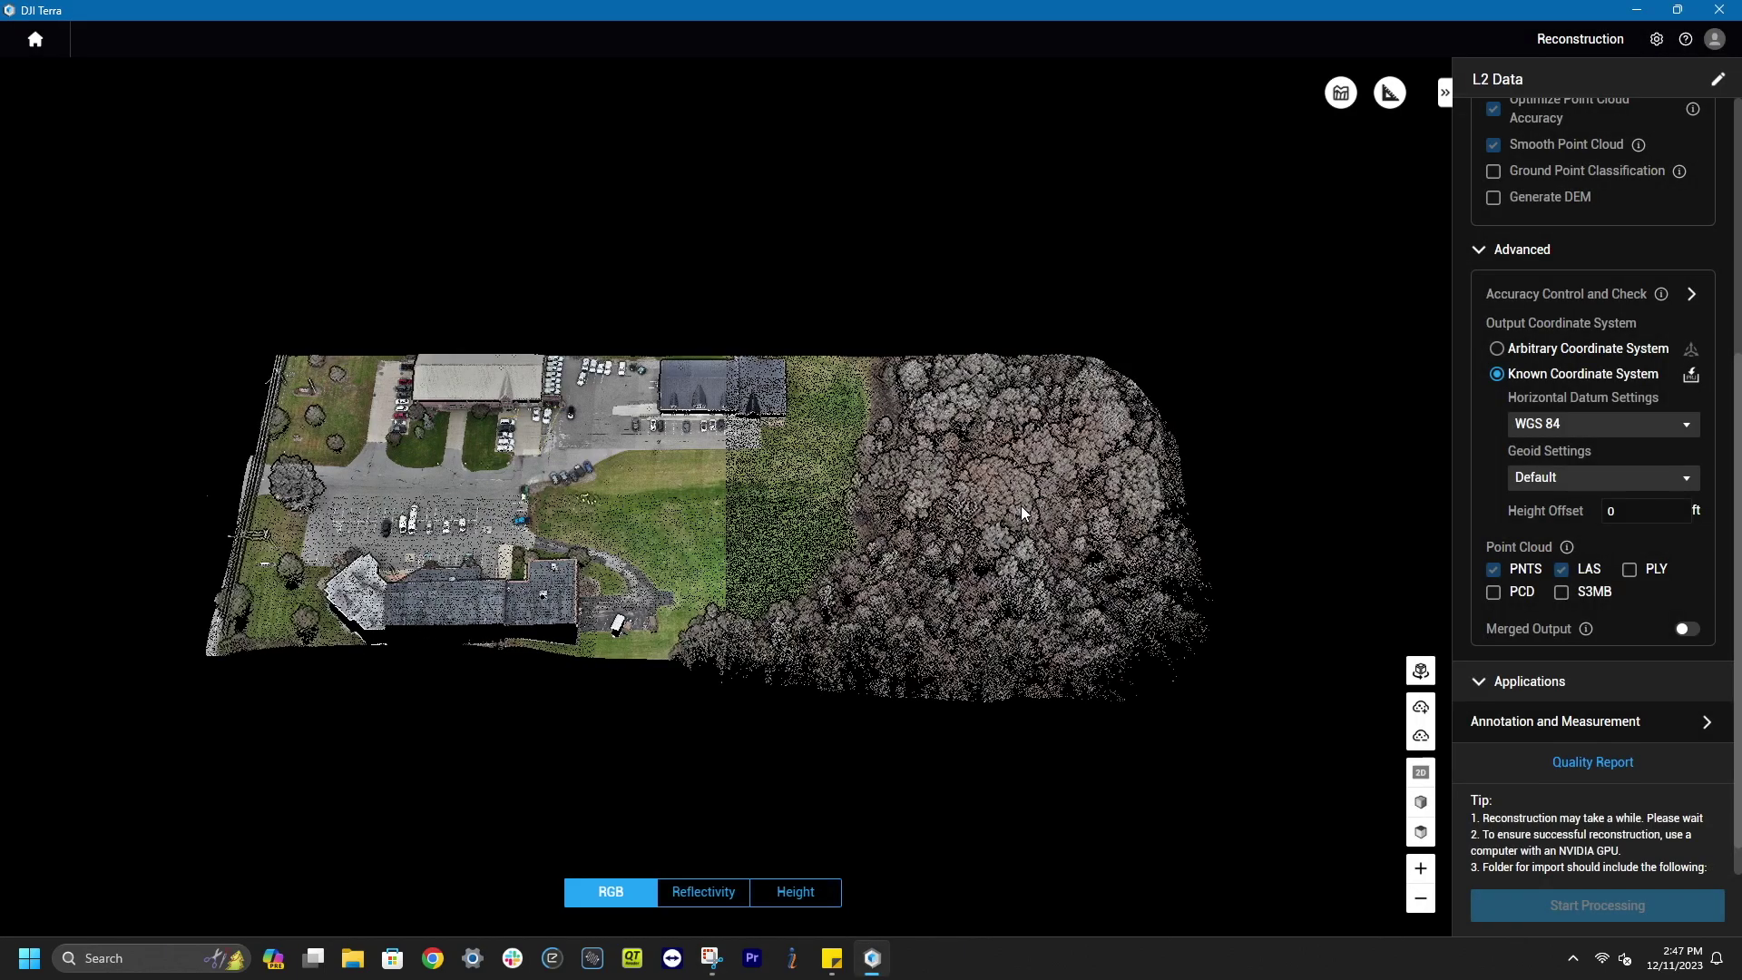
right_drag(771, 553, 905, 737)
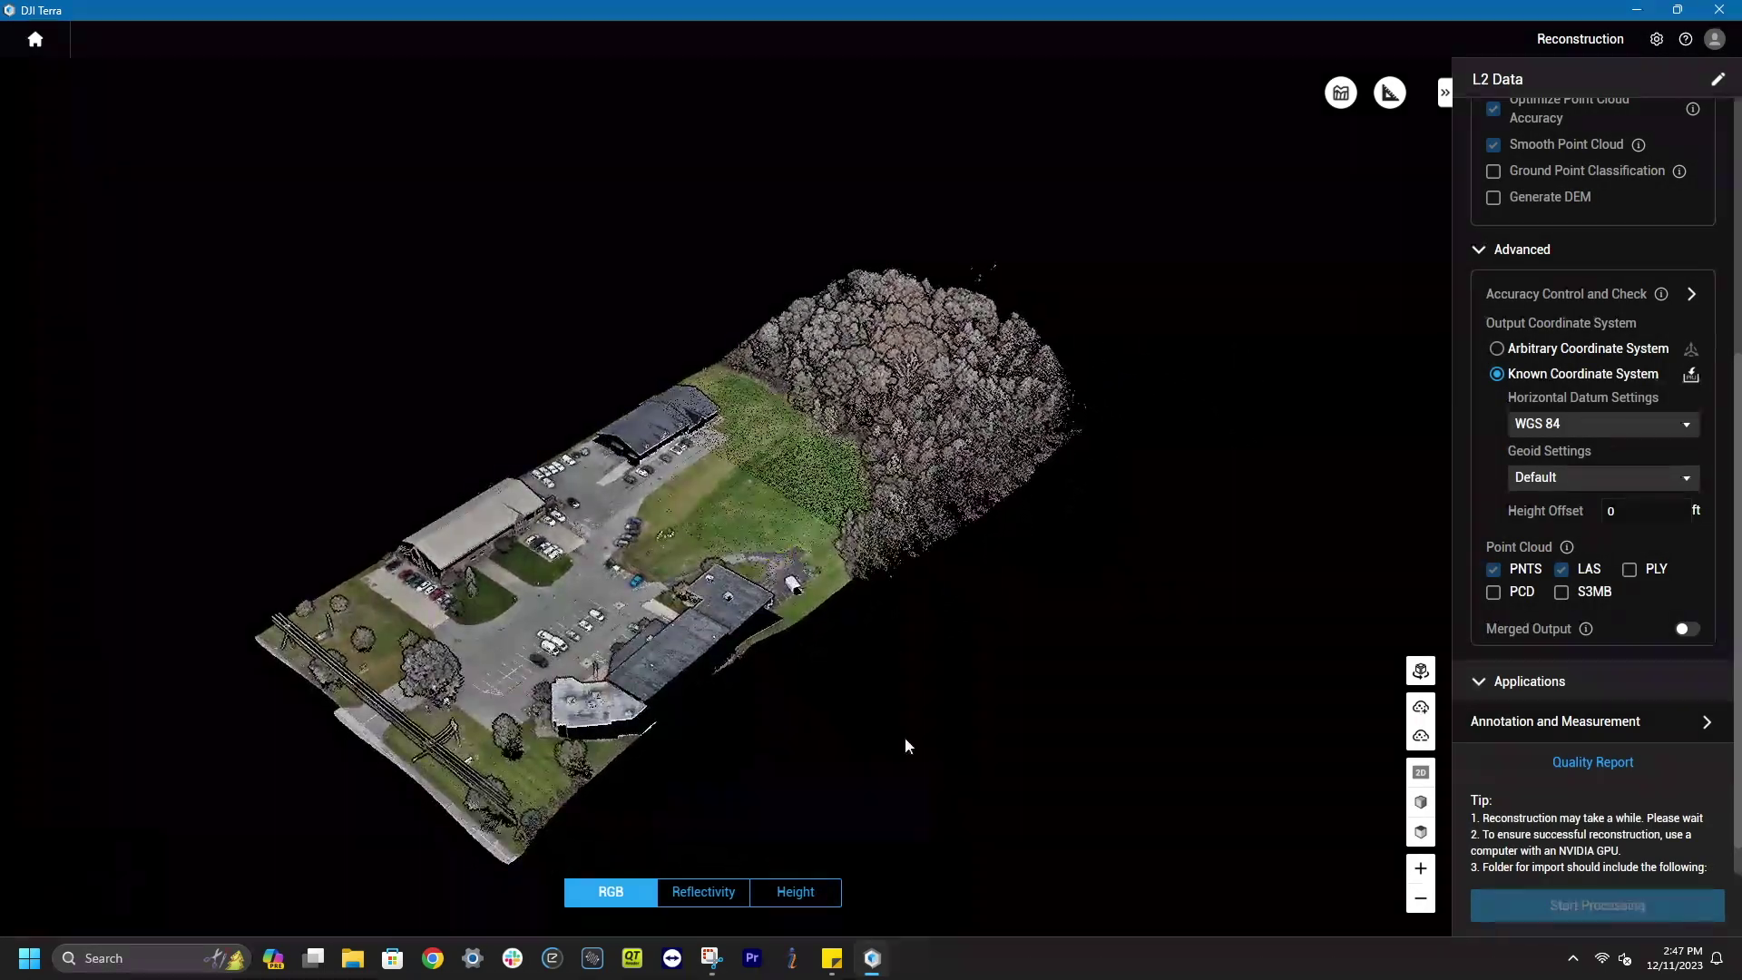
click(724, 891)
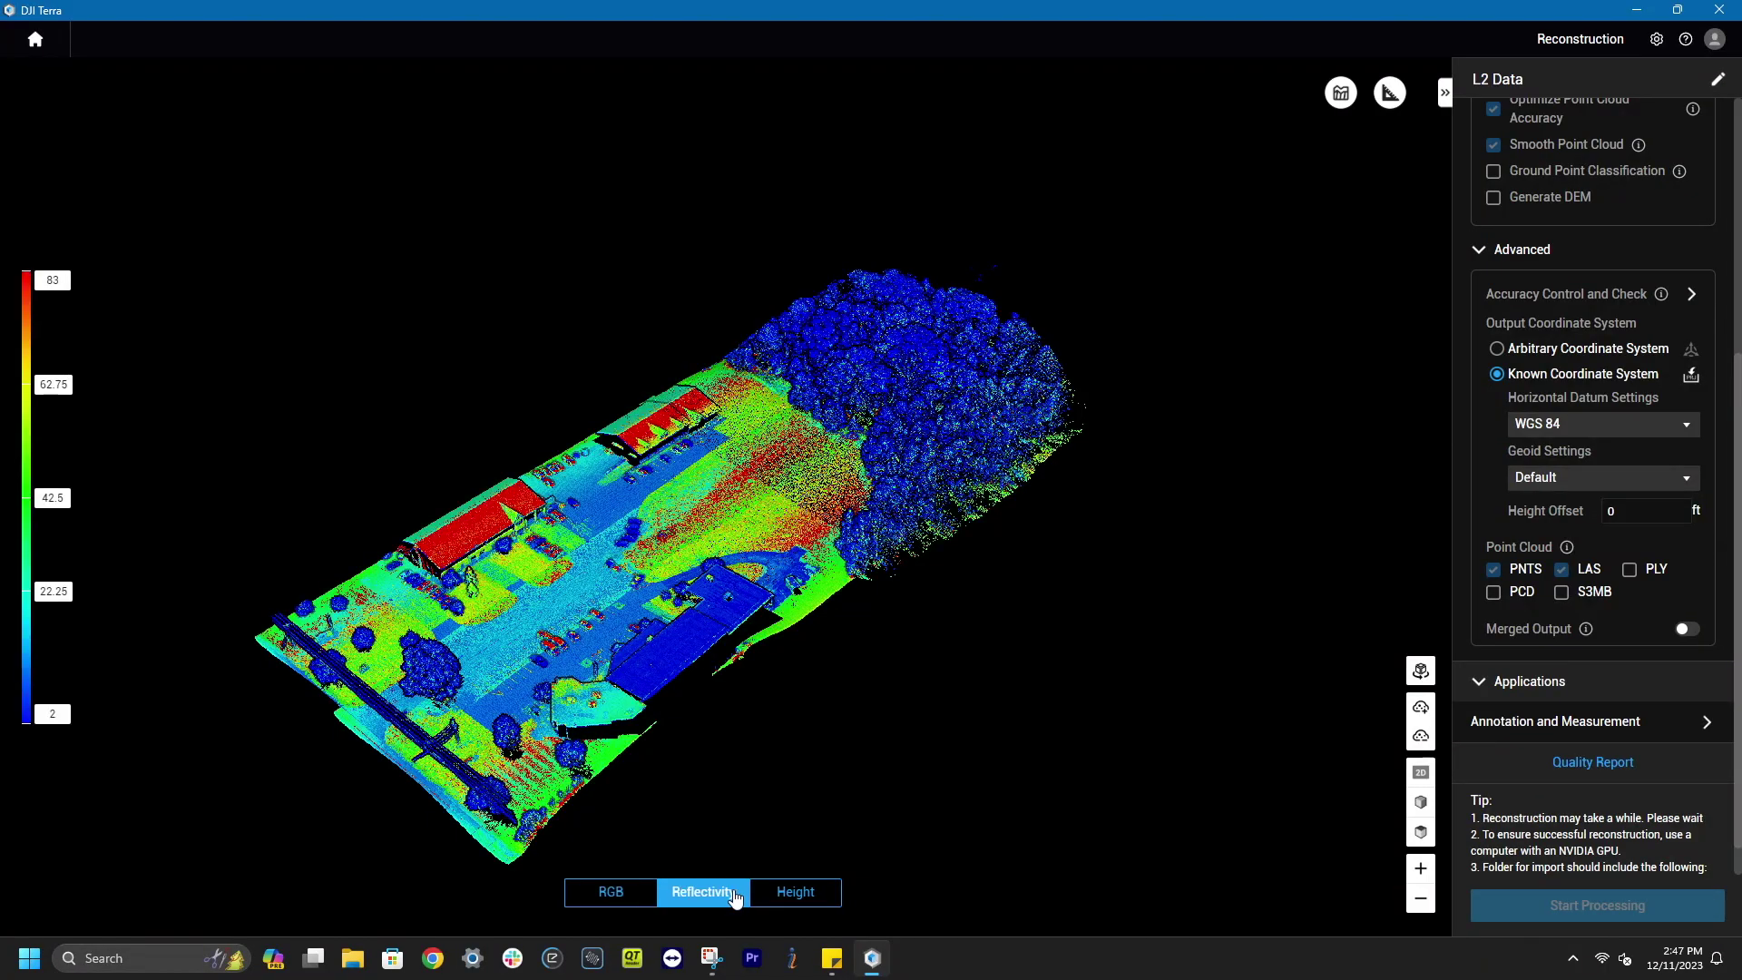
click(828, 896)
click(639, 898)
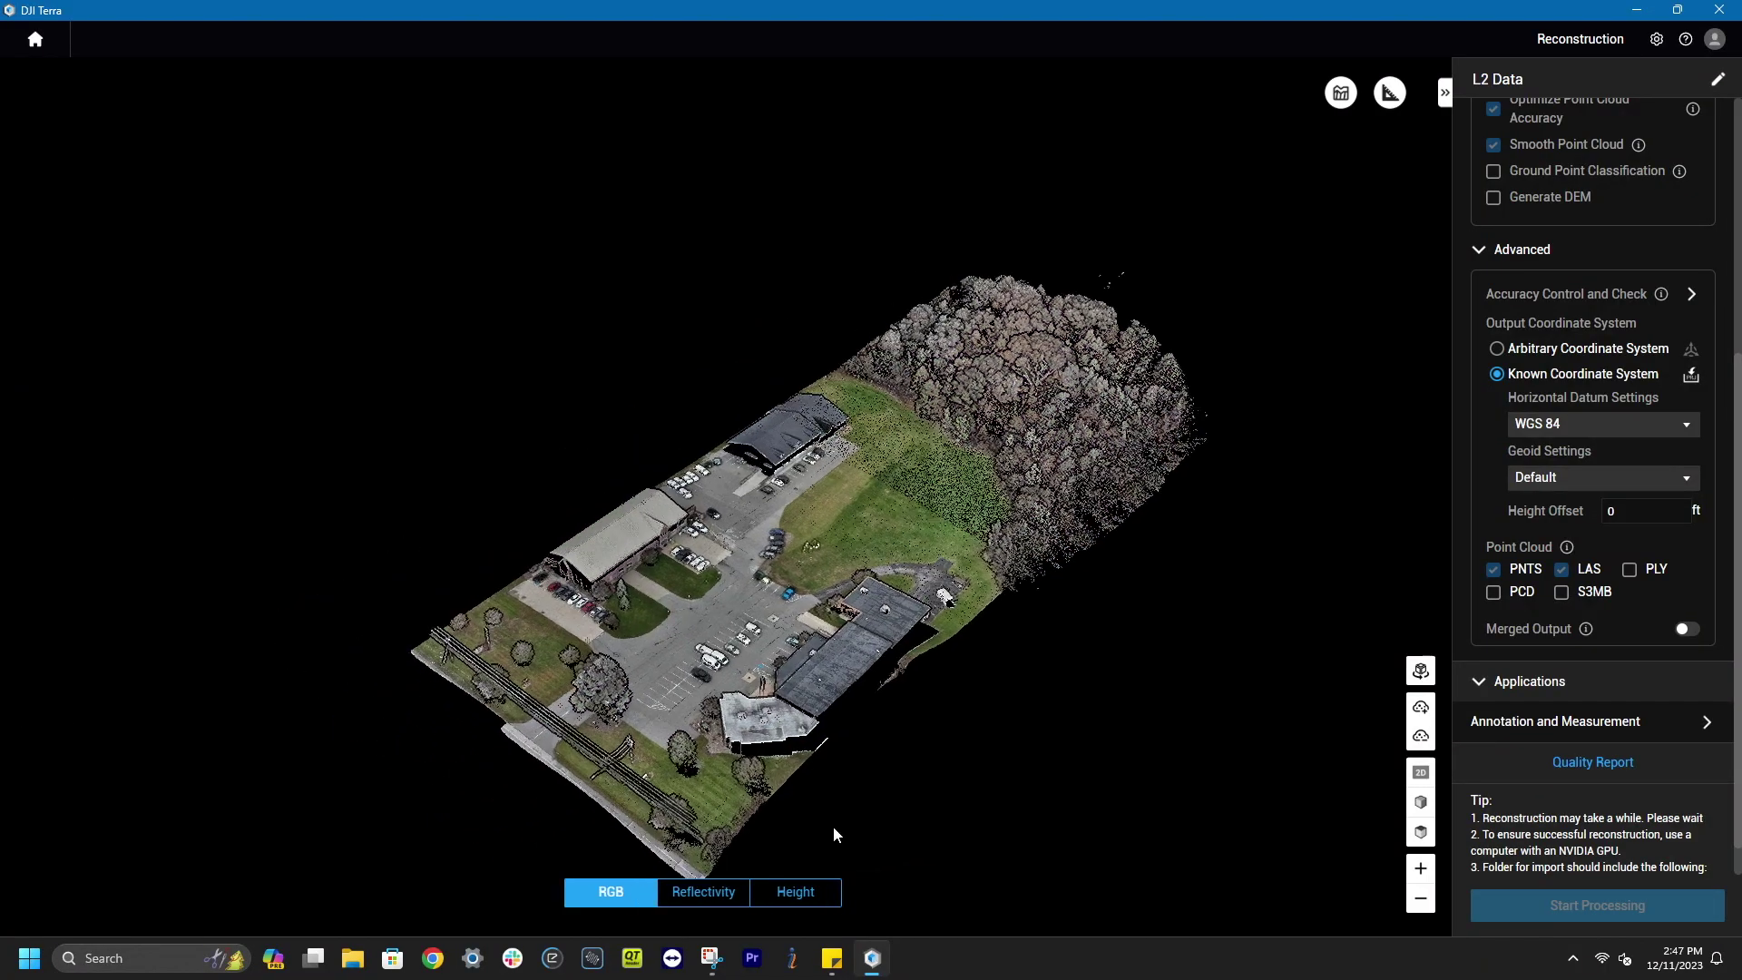
right_drag(833, 825, 1043, 599)
scroll(967, 670, up, 6)
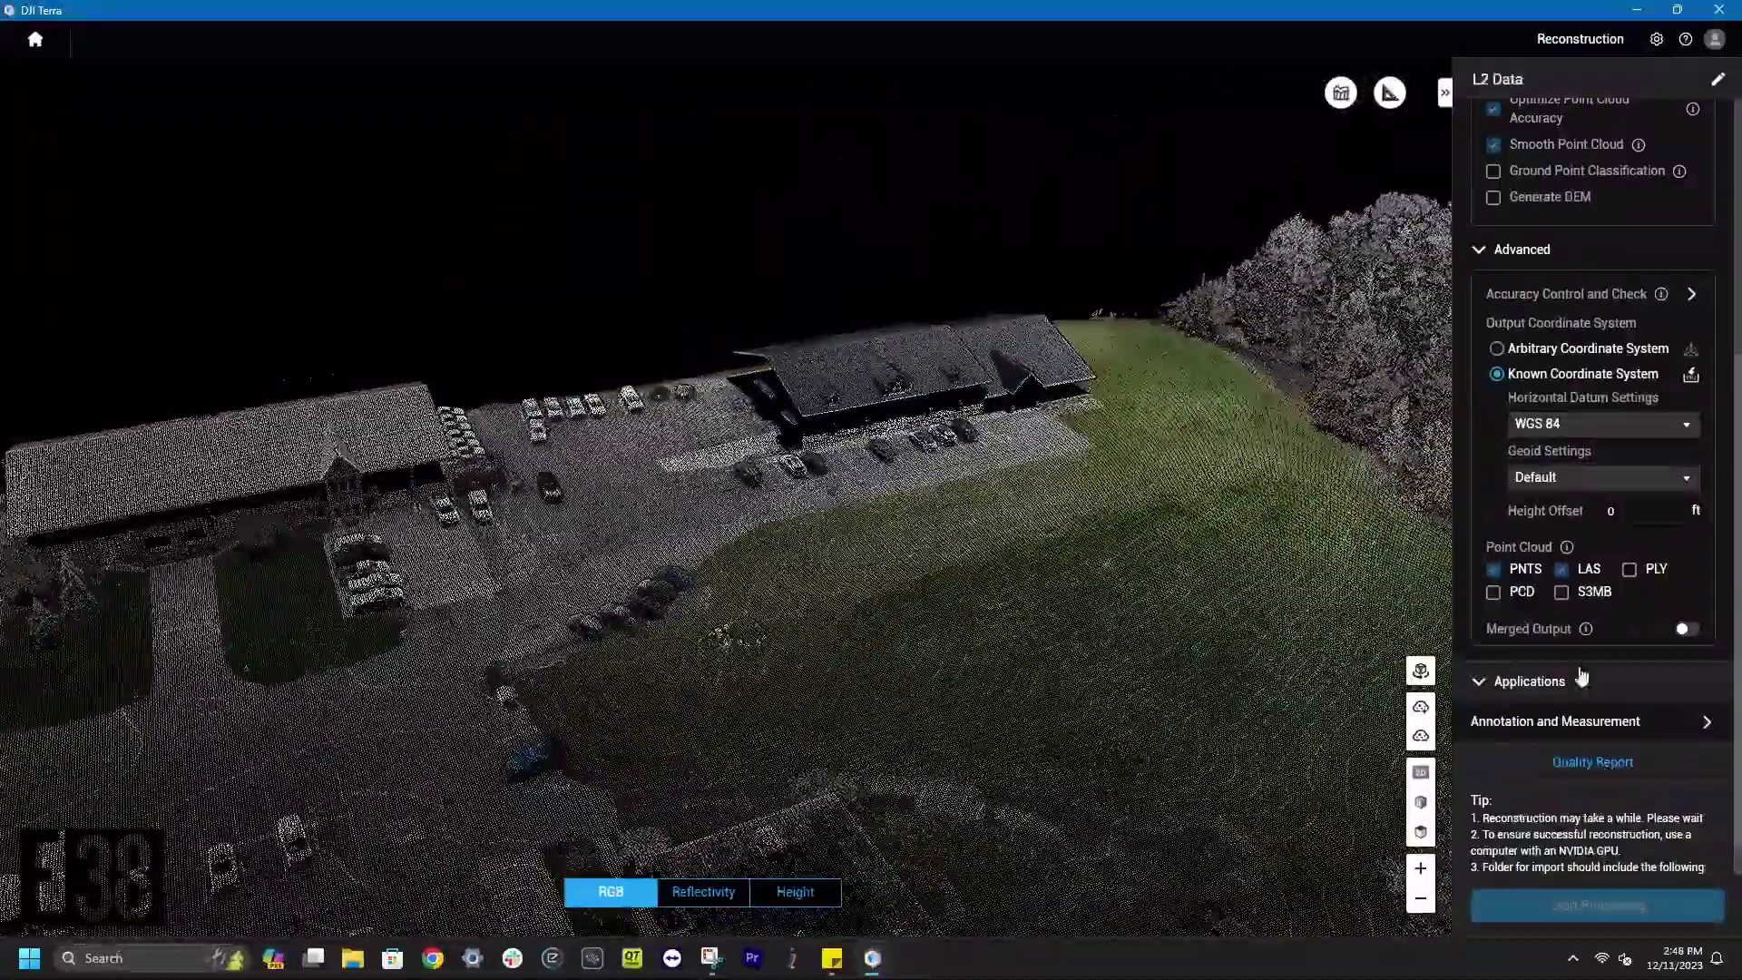
Step: Open the quality report and scroll down to the check point accuracy section
click(1594, 762)
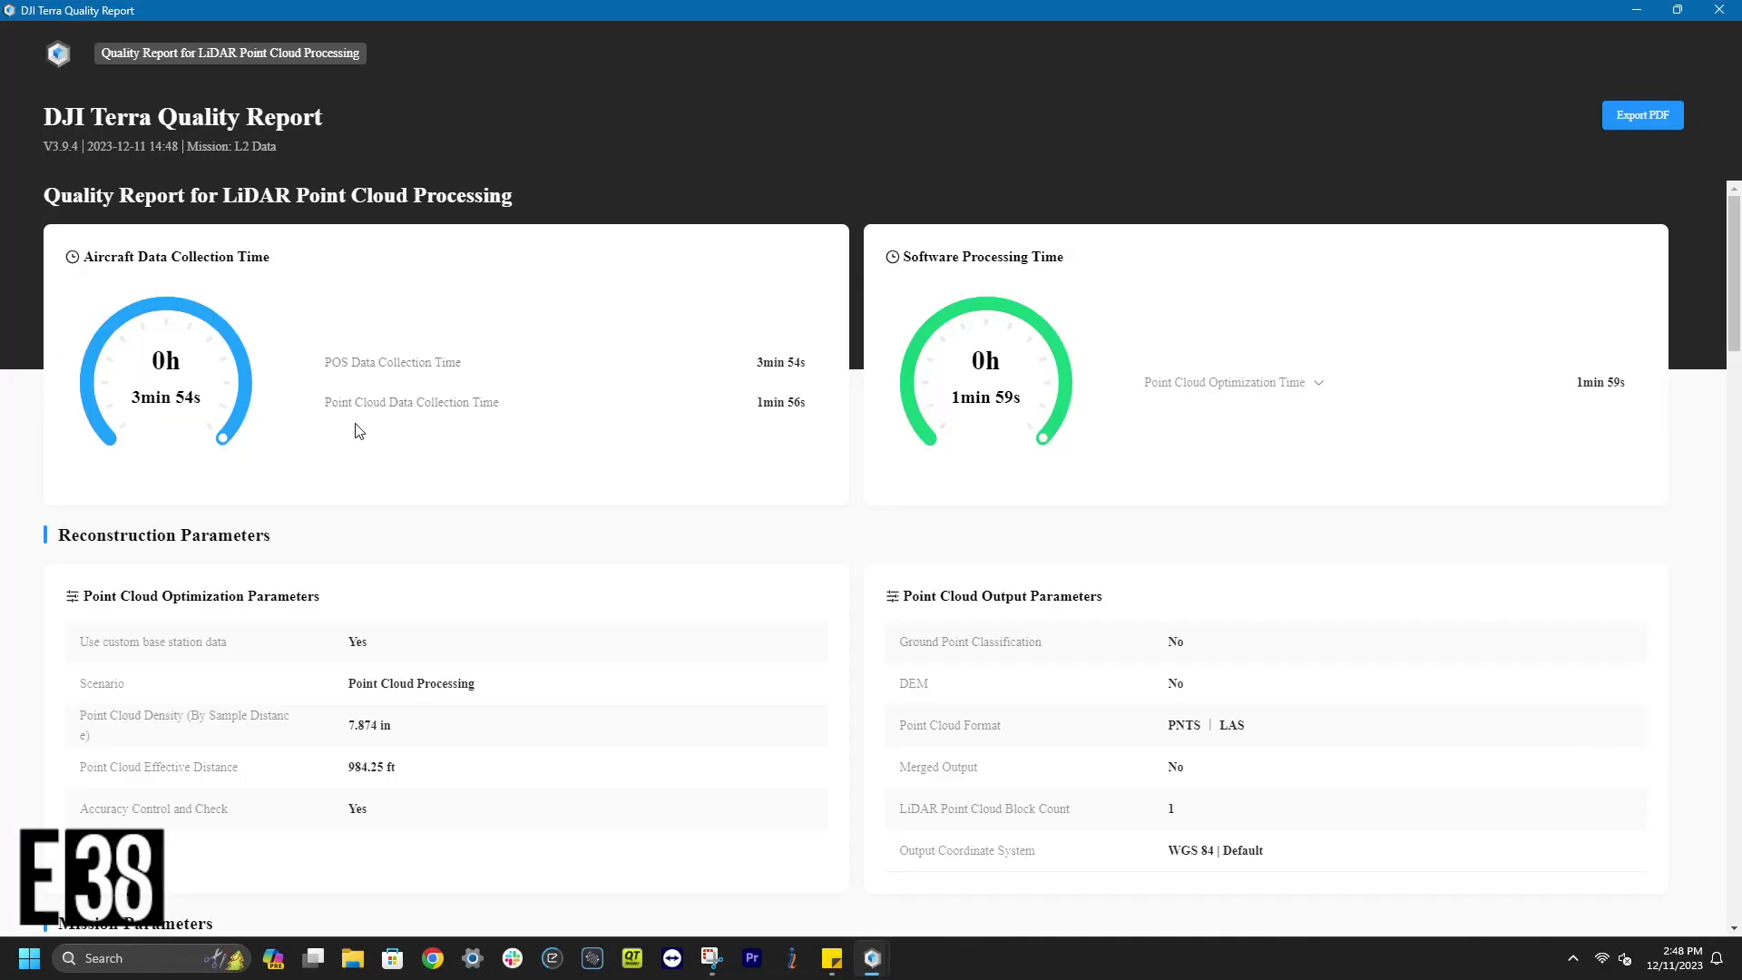
scroll(363, 428, down, 3)
scroll(695, 483, down, 8)
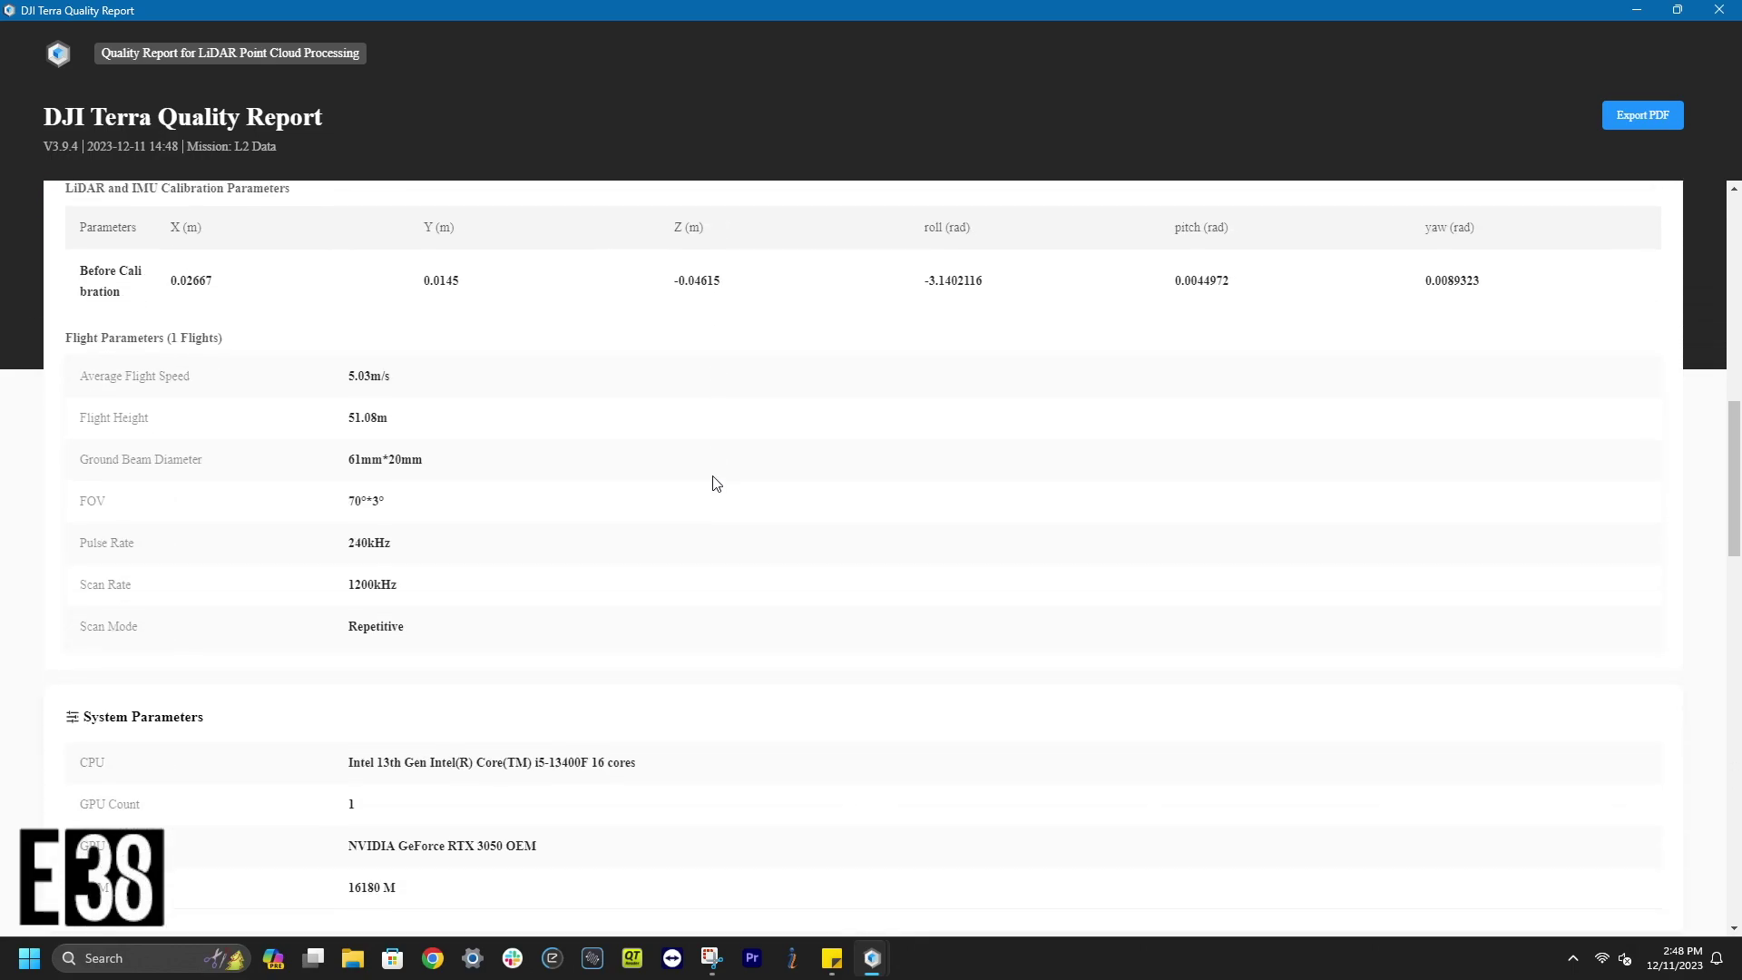
scroll(716, 482, down, 8)
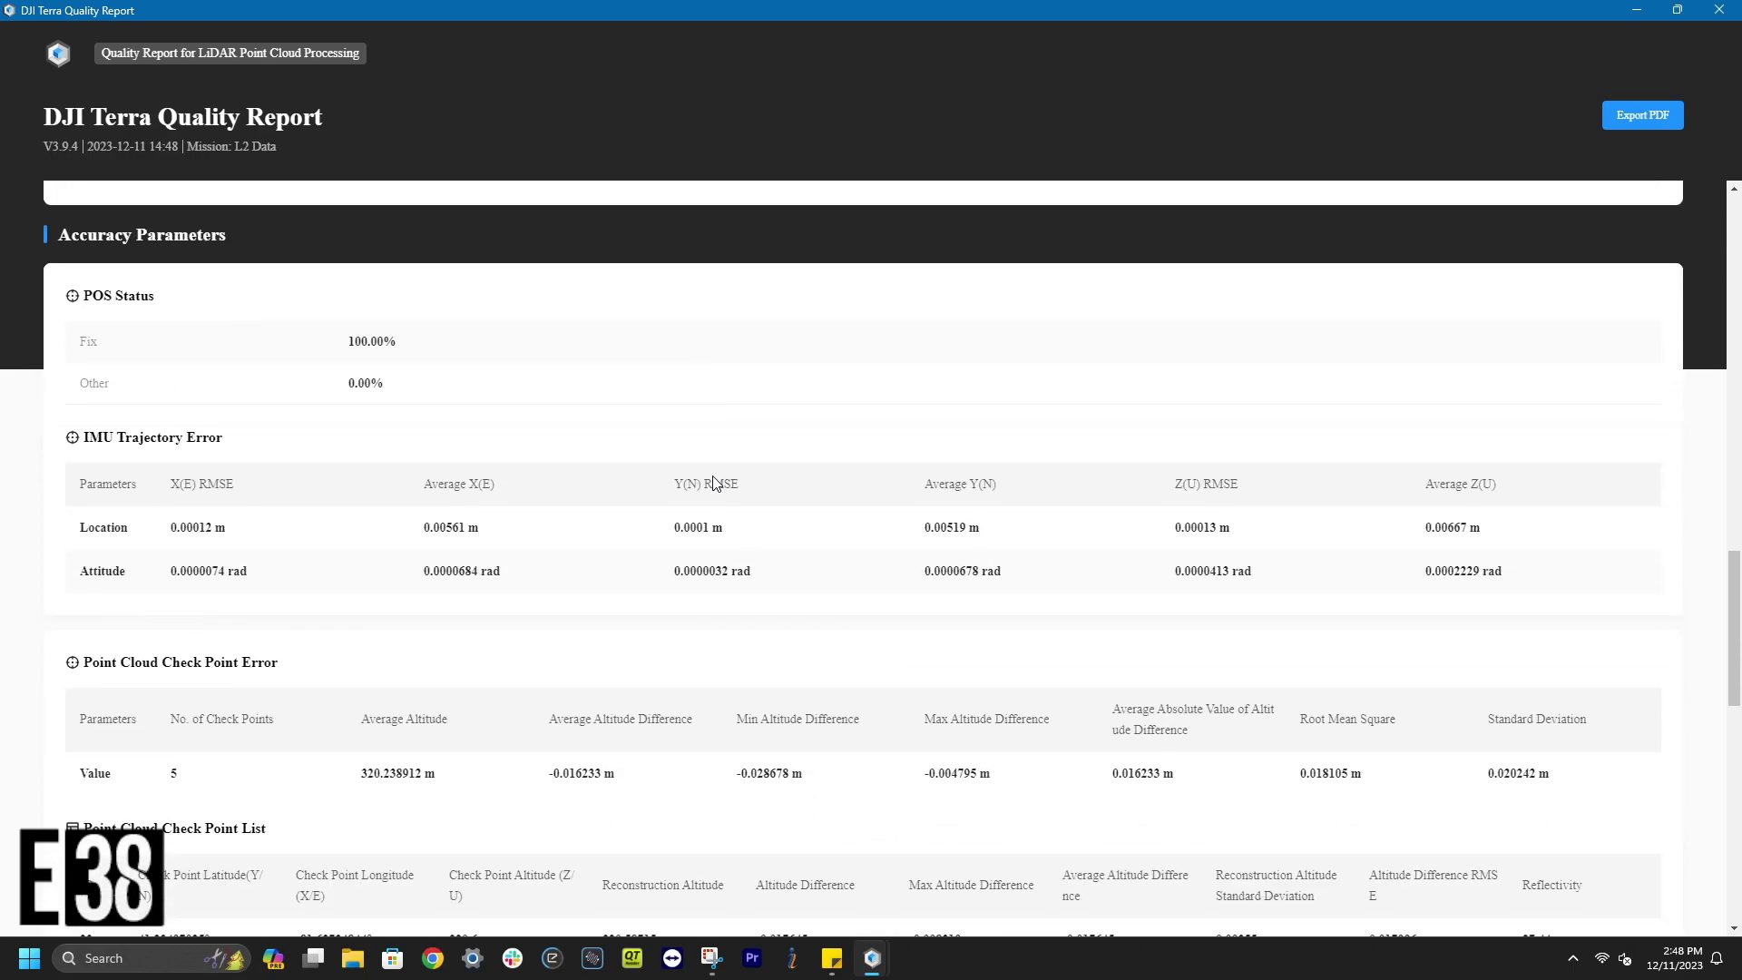
scroll(716, 483, down, 4)
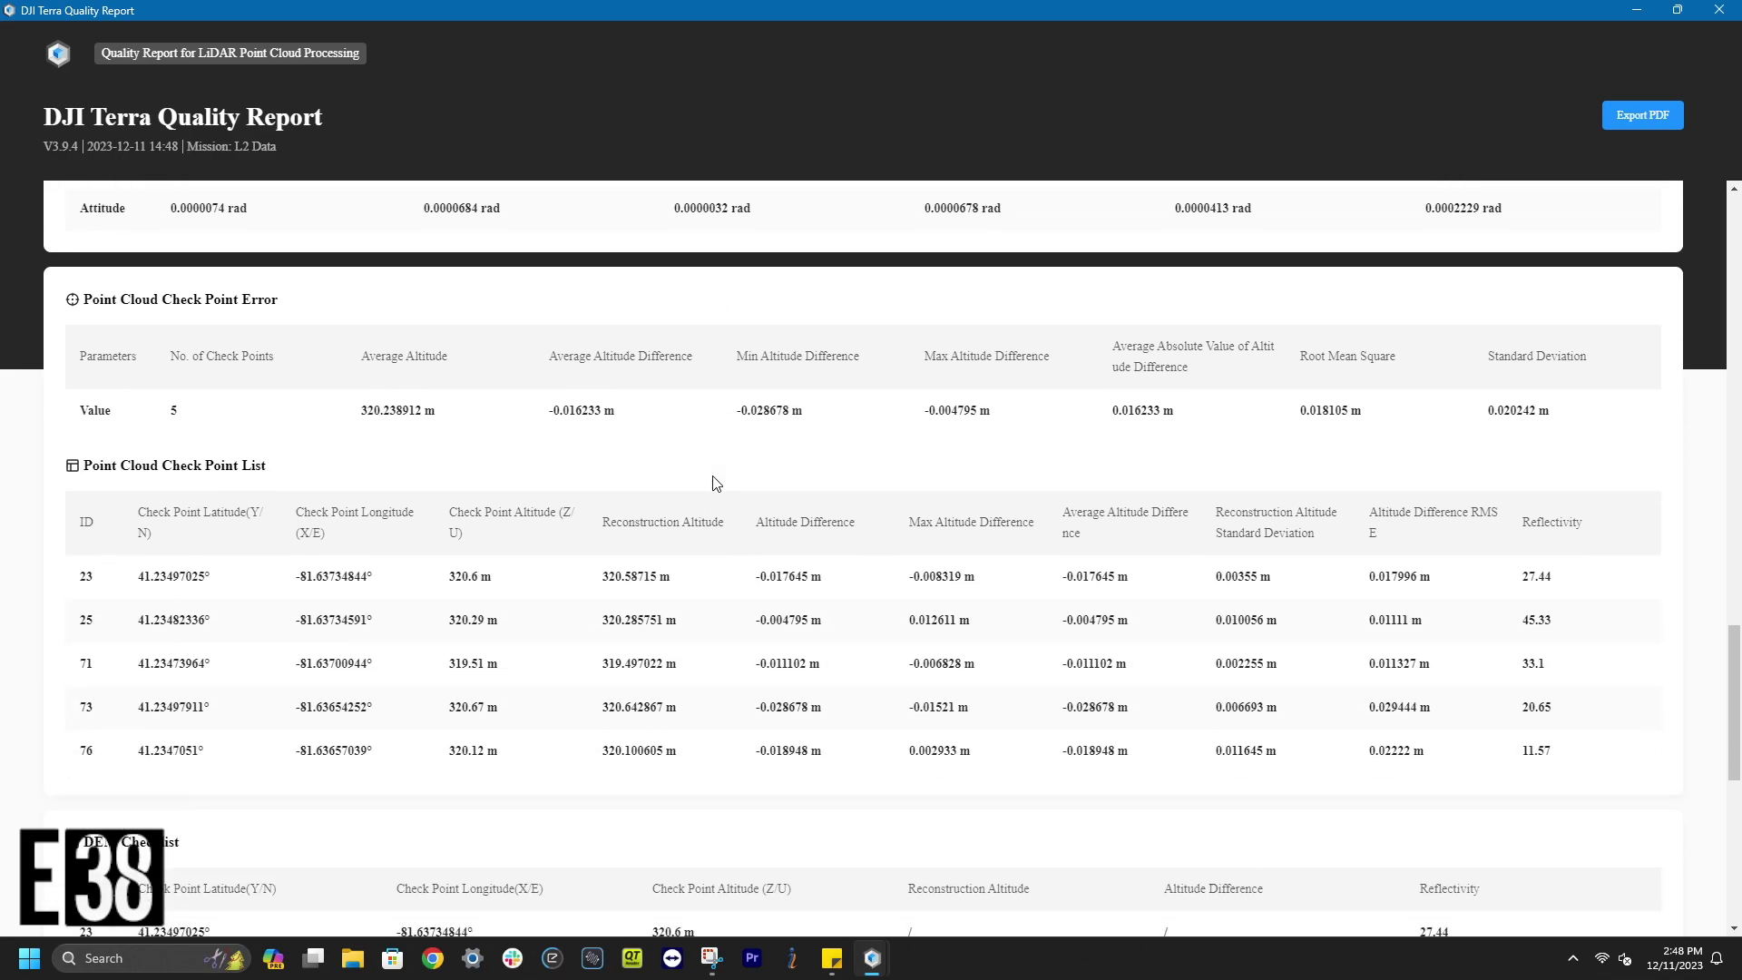
scroll(715, 483, down, 1)
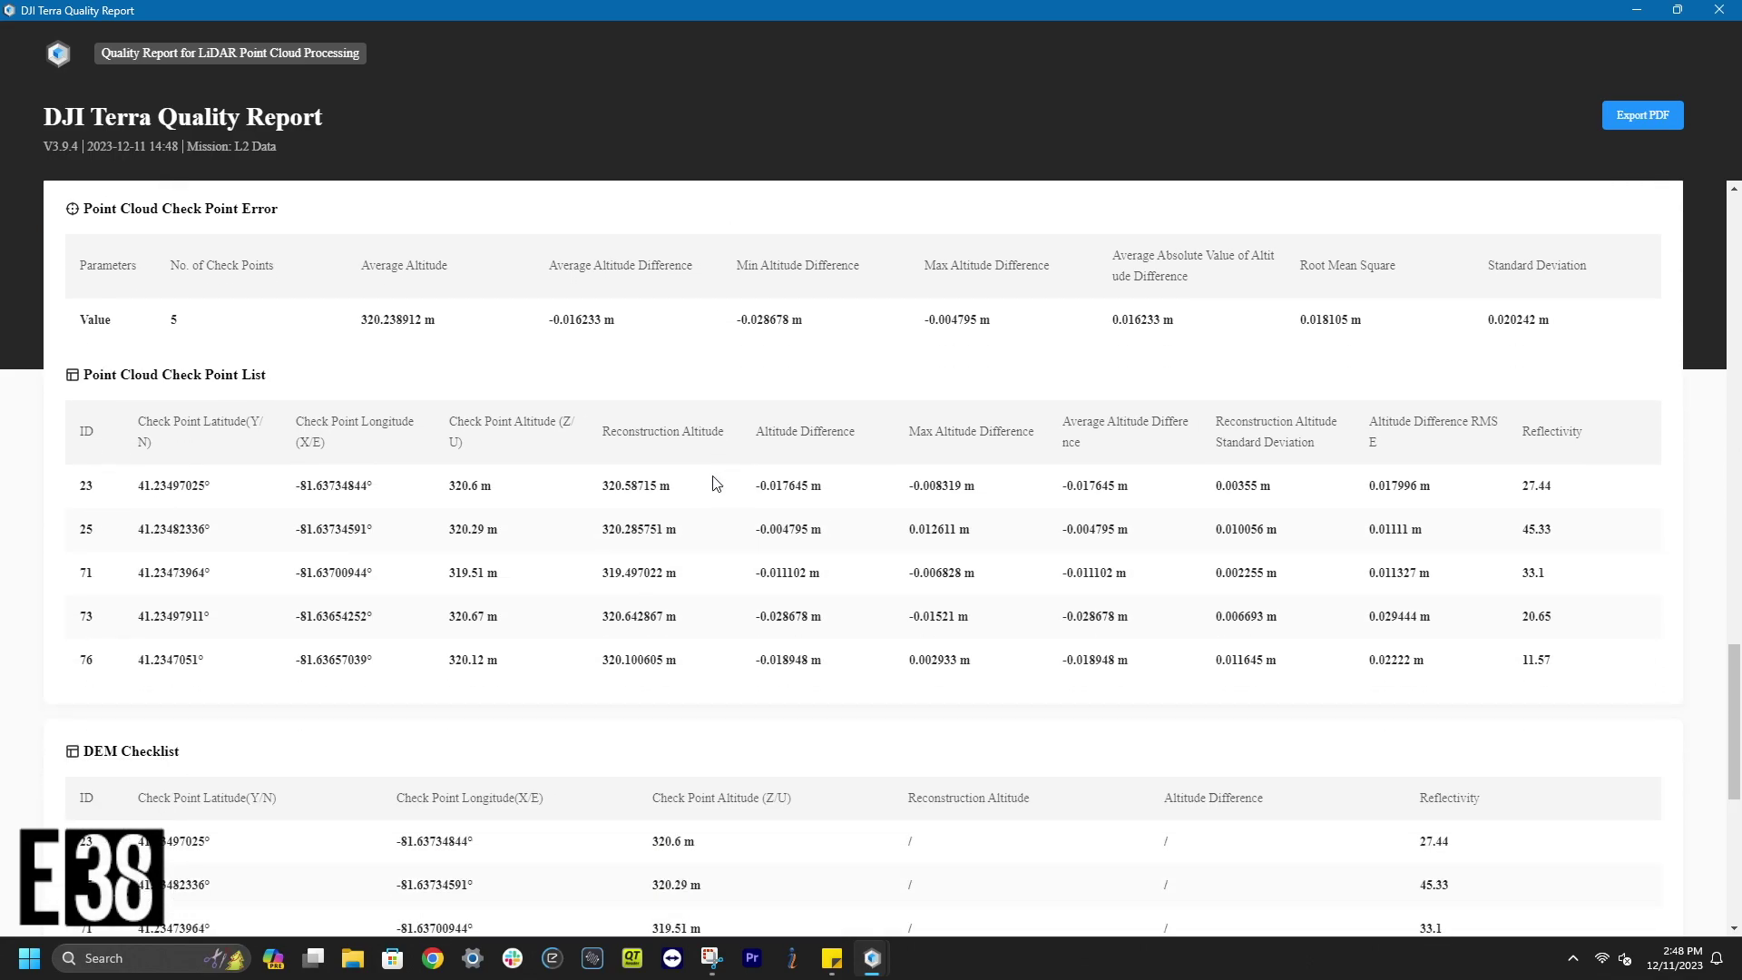
Step: Highlight the check point altitude differences, including point 73, then review density (667 points/m²)
drag(739, 496, 845, 674)
click(848, 624)
drag(761, 622, 846, 623)
click(845, 624)
scroll(844, 624, down, 3)
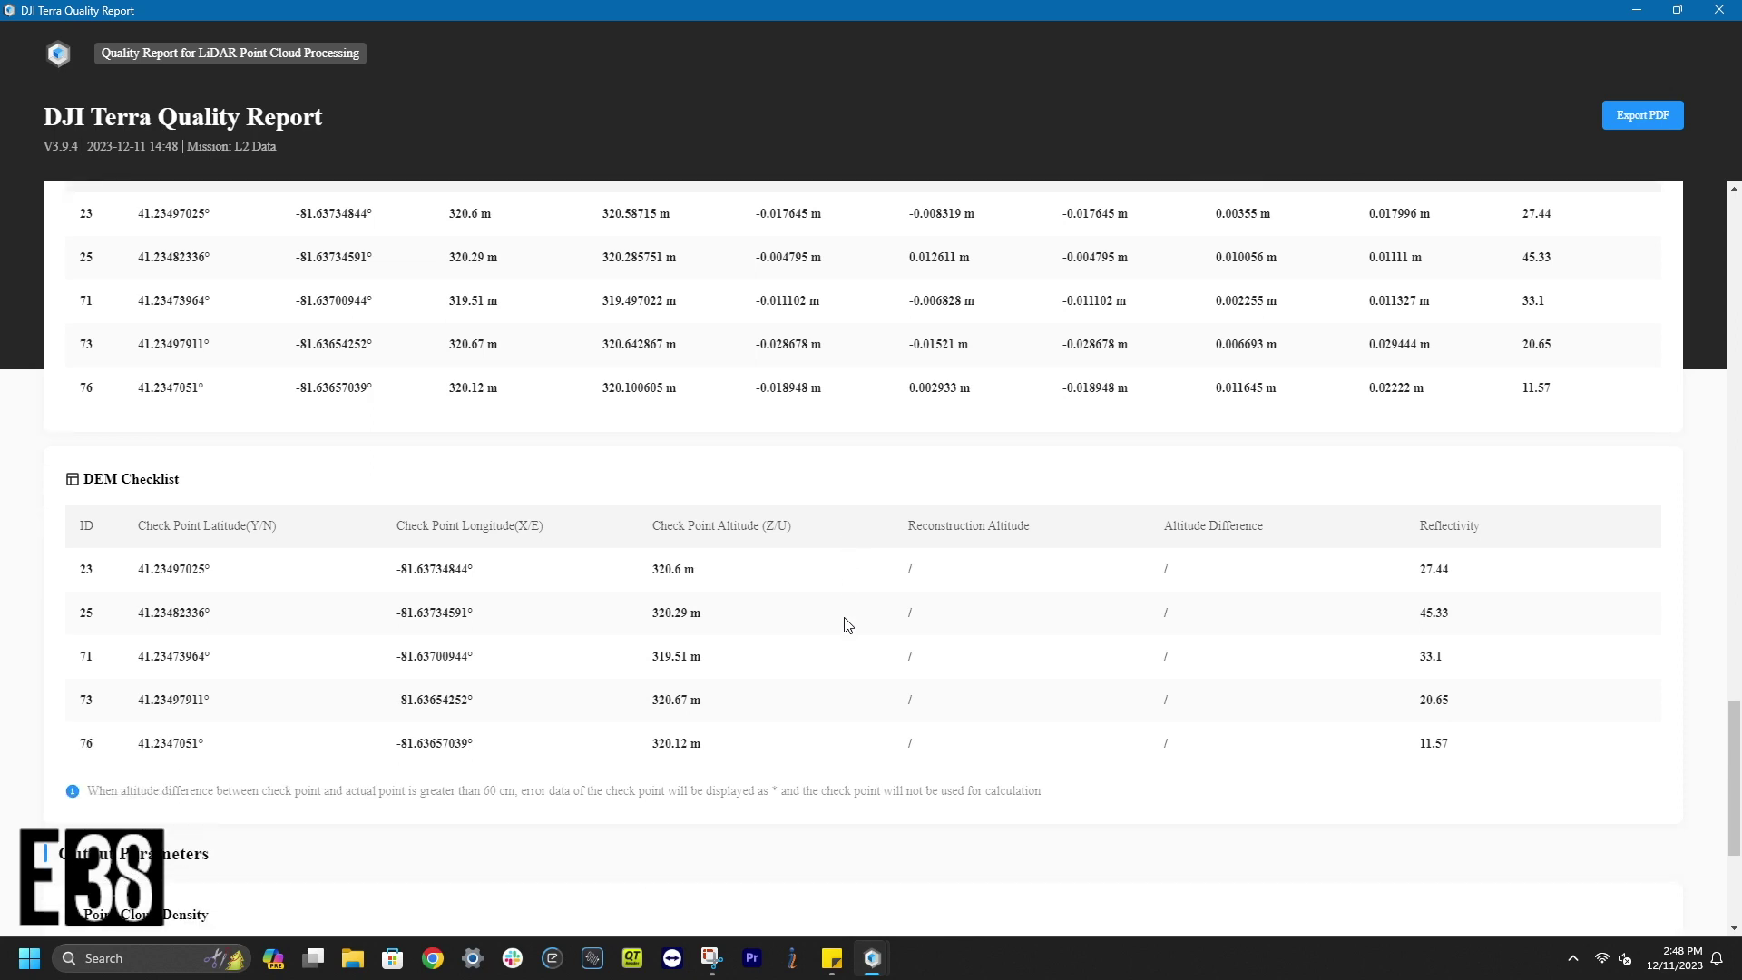
scroll(844, 624, down, 3)
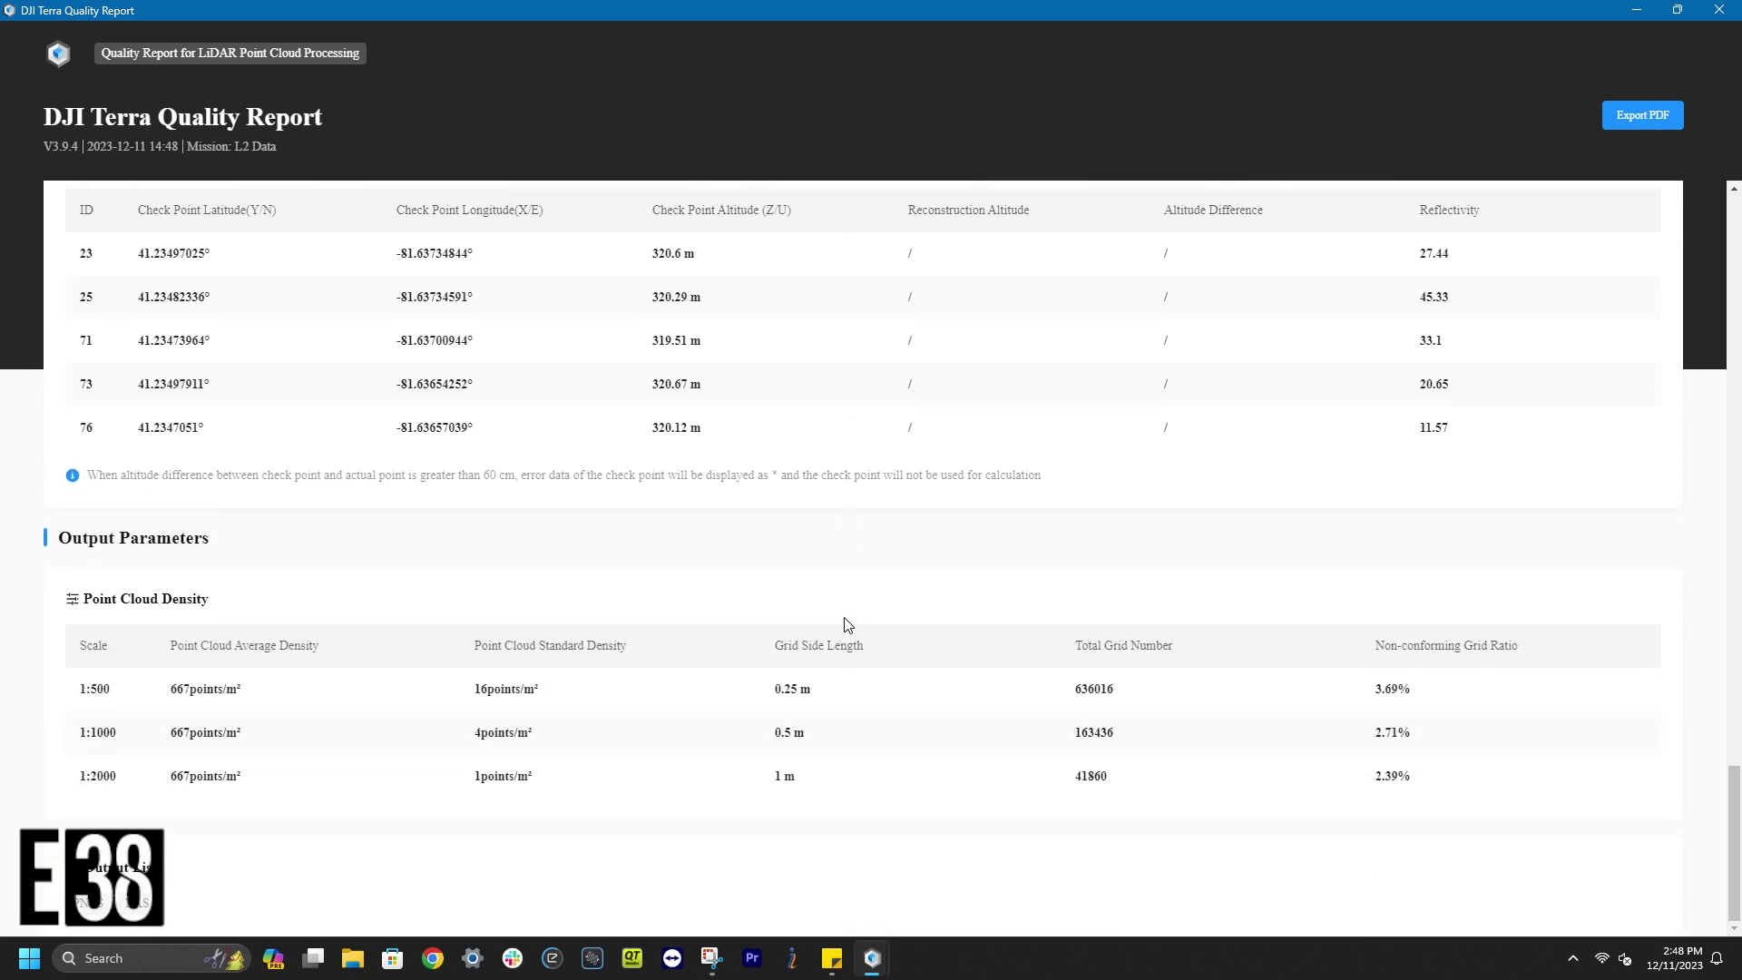
scroll(844, 624, up, 5)
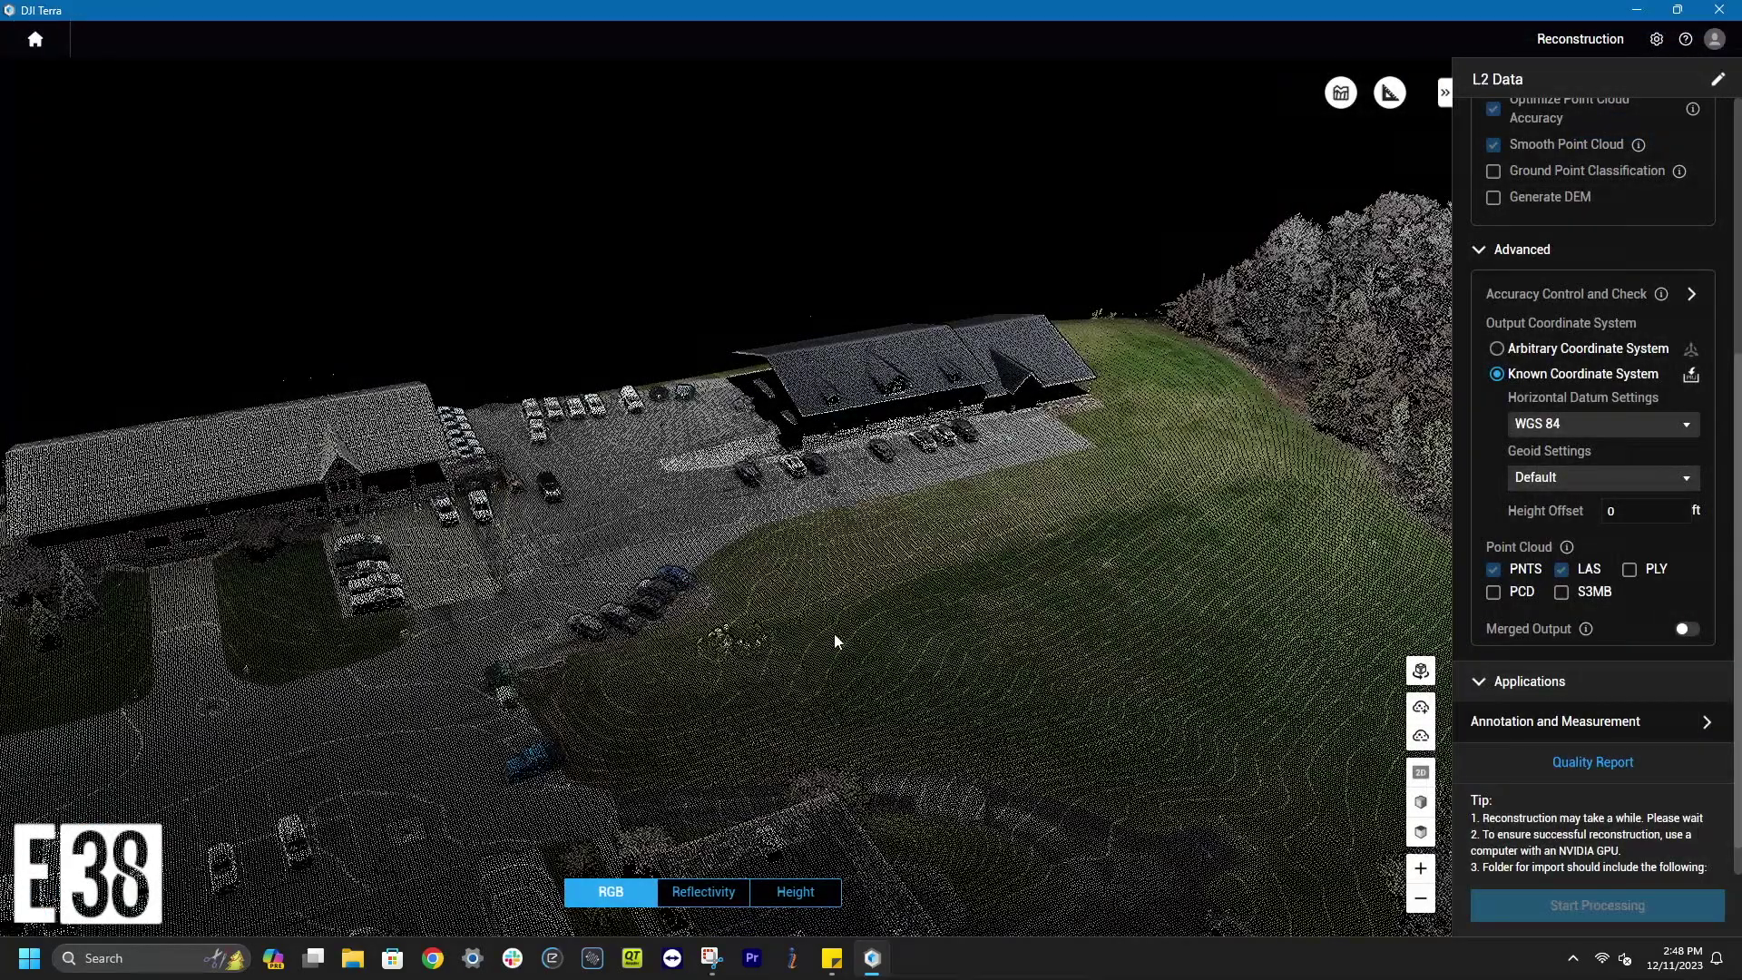
Step: Place a trial coordinate marker near the parking lot and discard it
drag(1058, 777, 1054, 731)
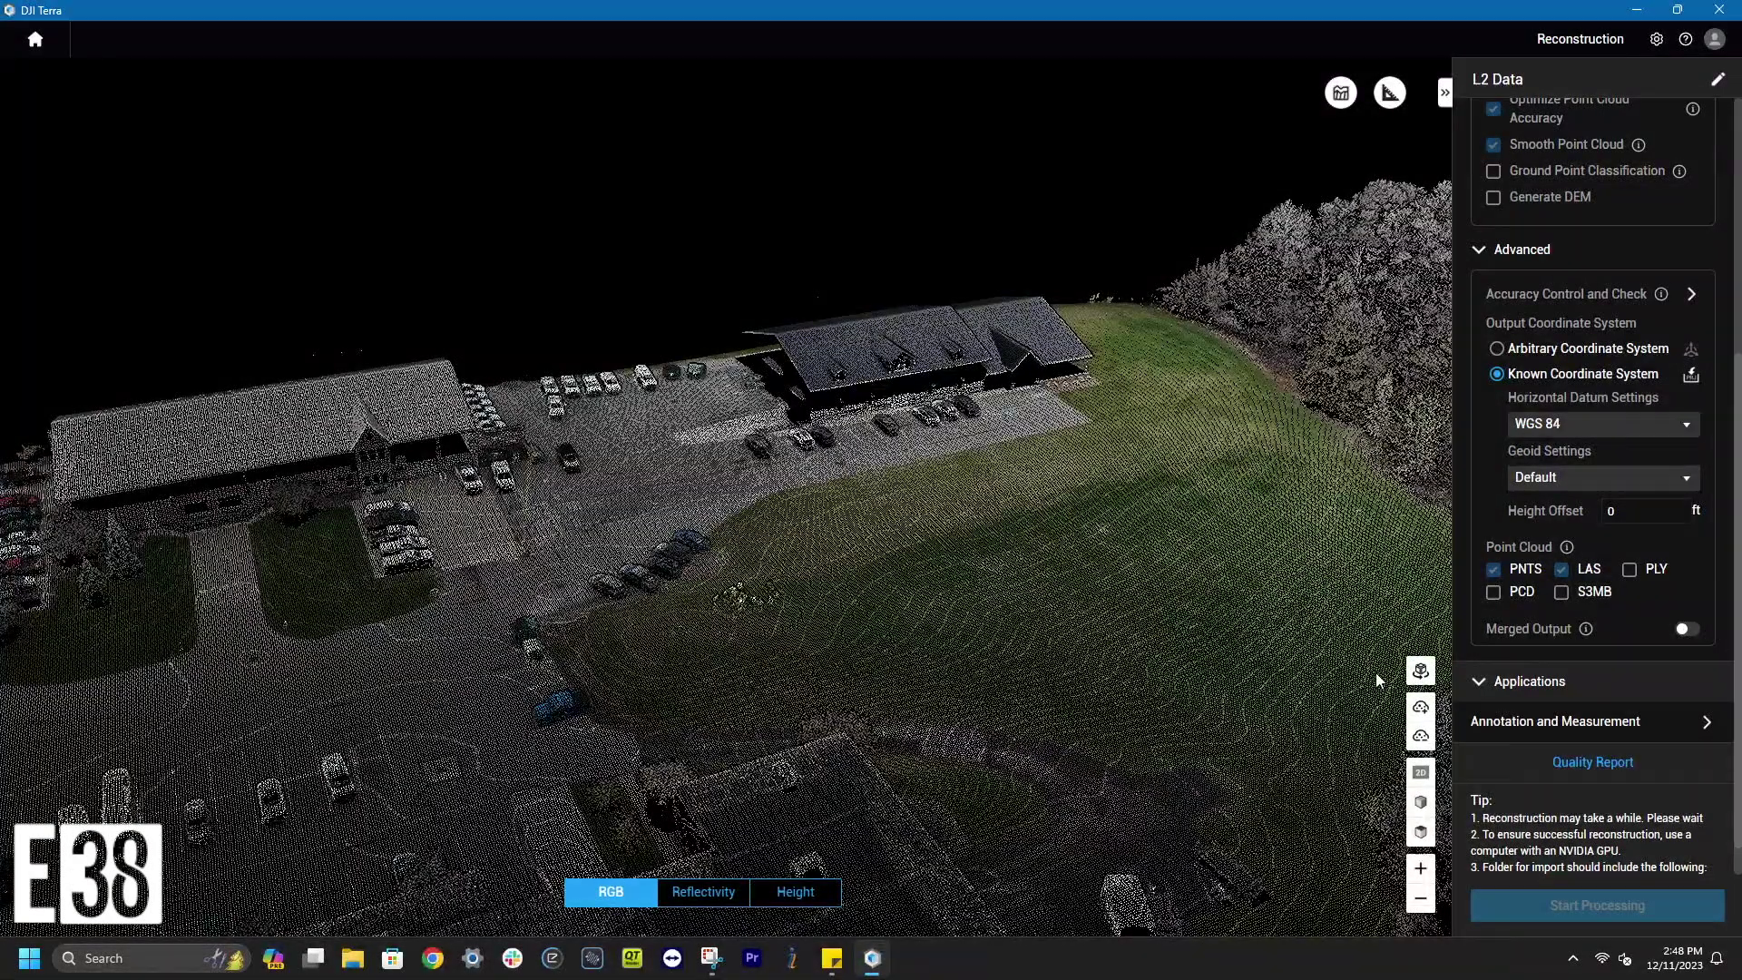
click(1707, 731)
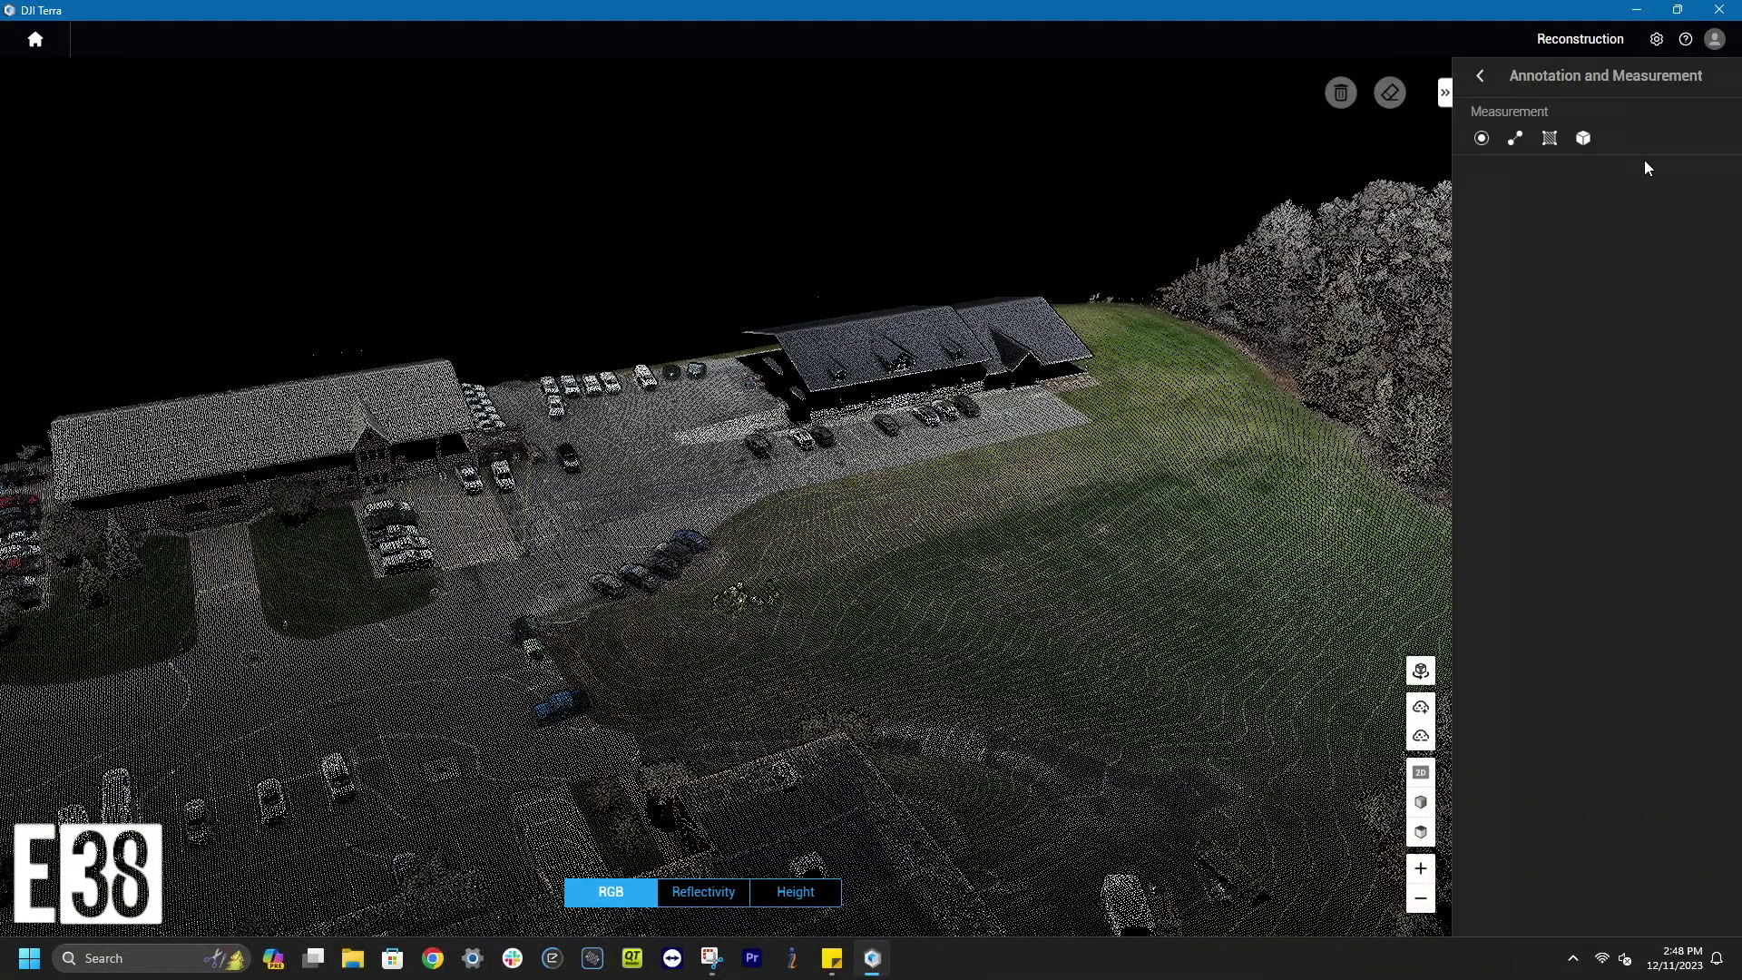
click(1480, 139)
click(594, 648)
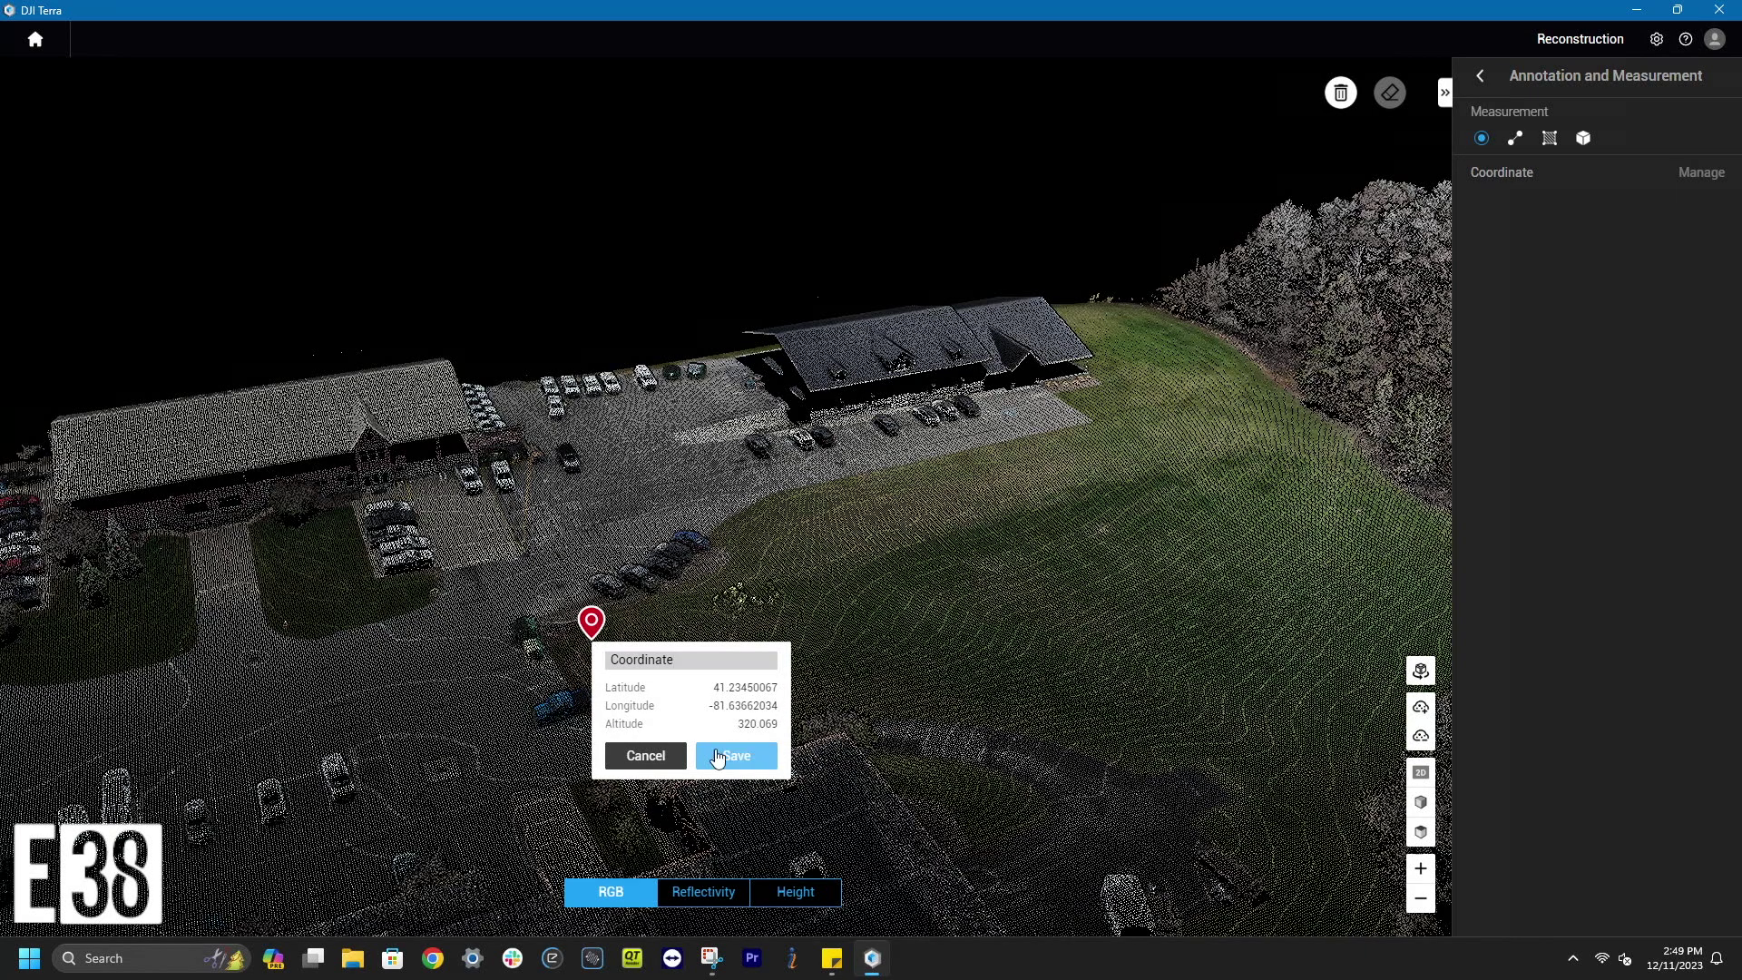
click(640, 756)
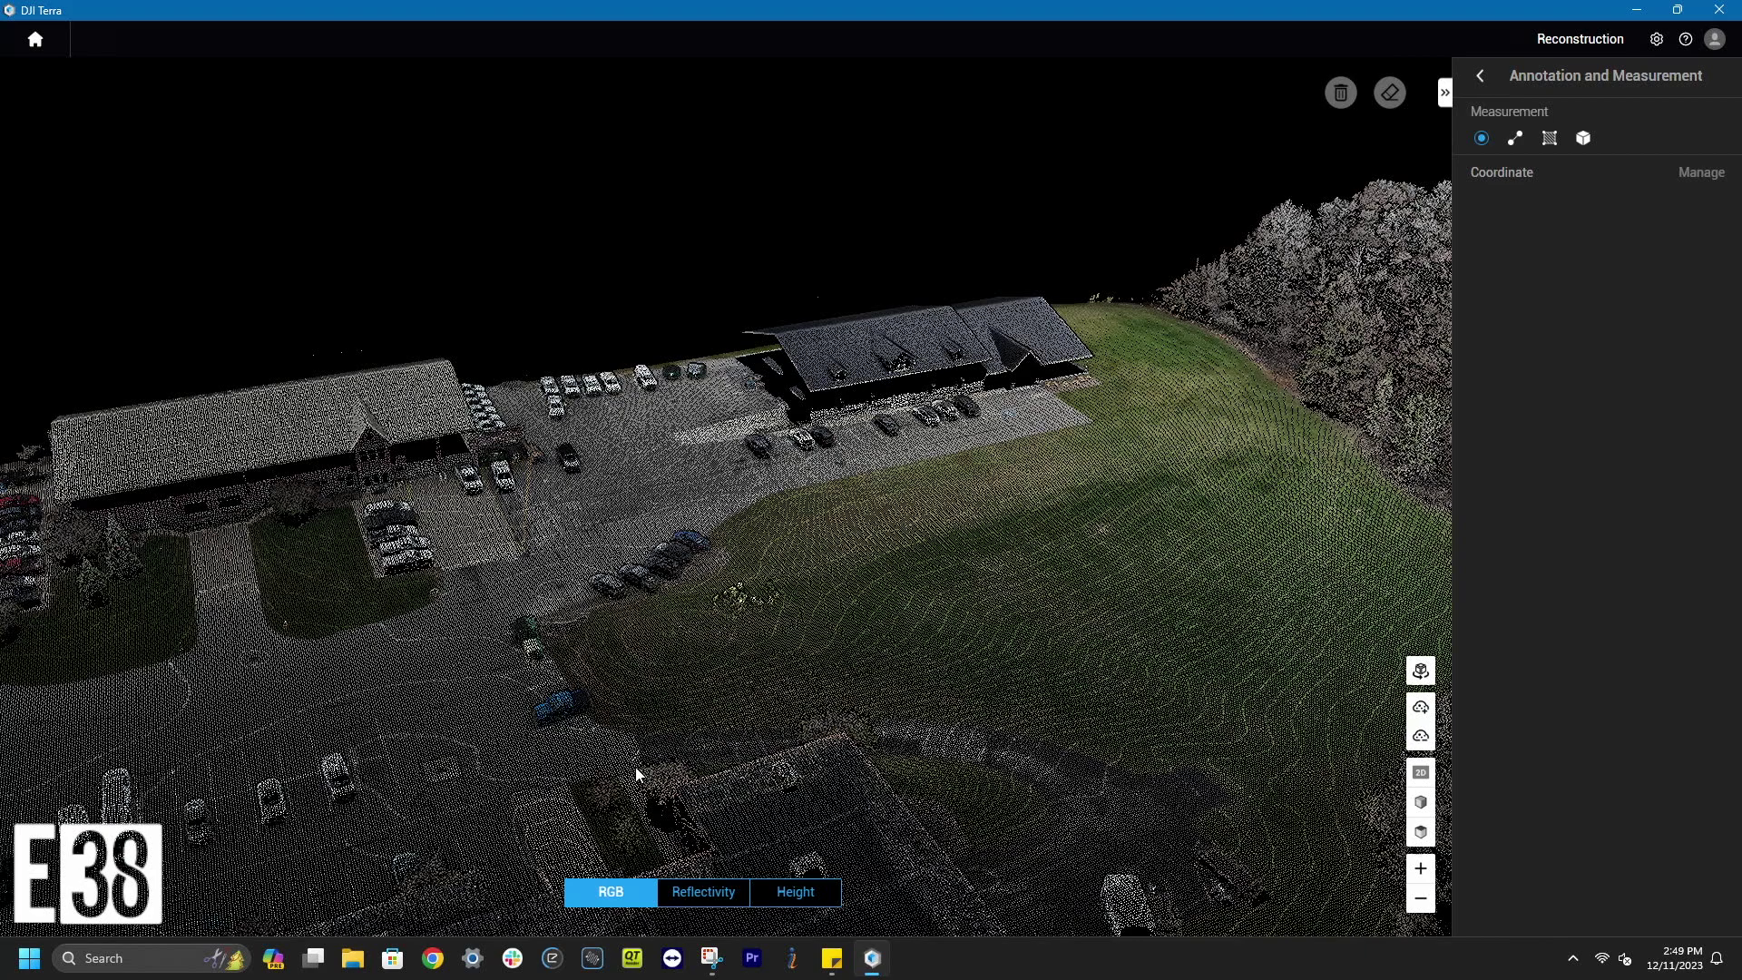
Step: Measure a distance across the parking lot, reading 156.23 ft horizontal
click(1514, 139)
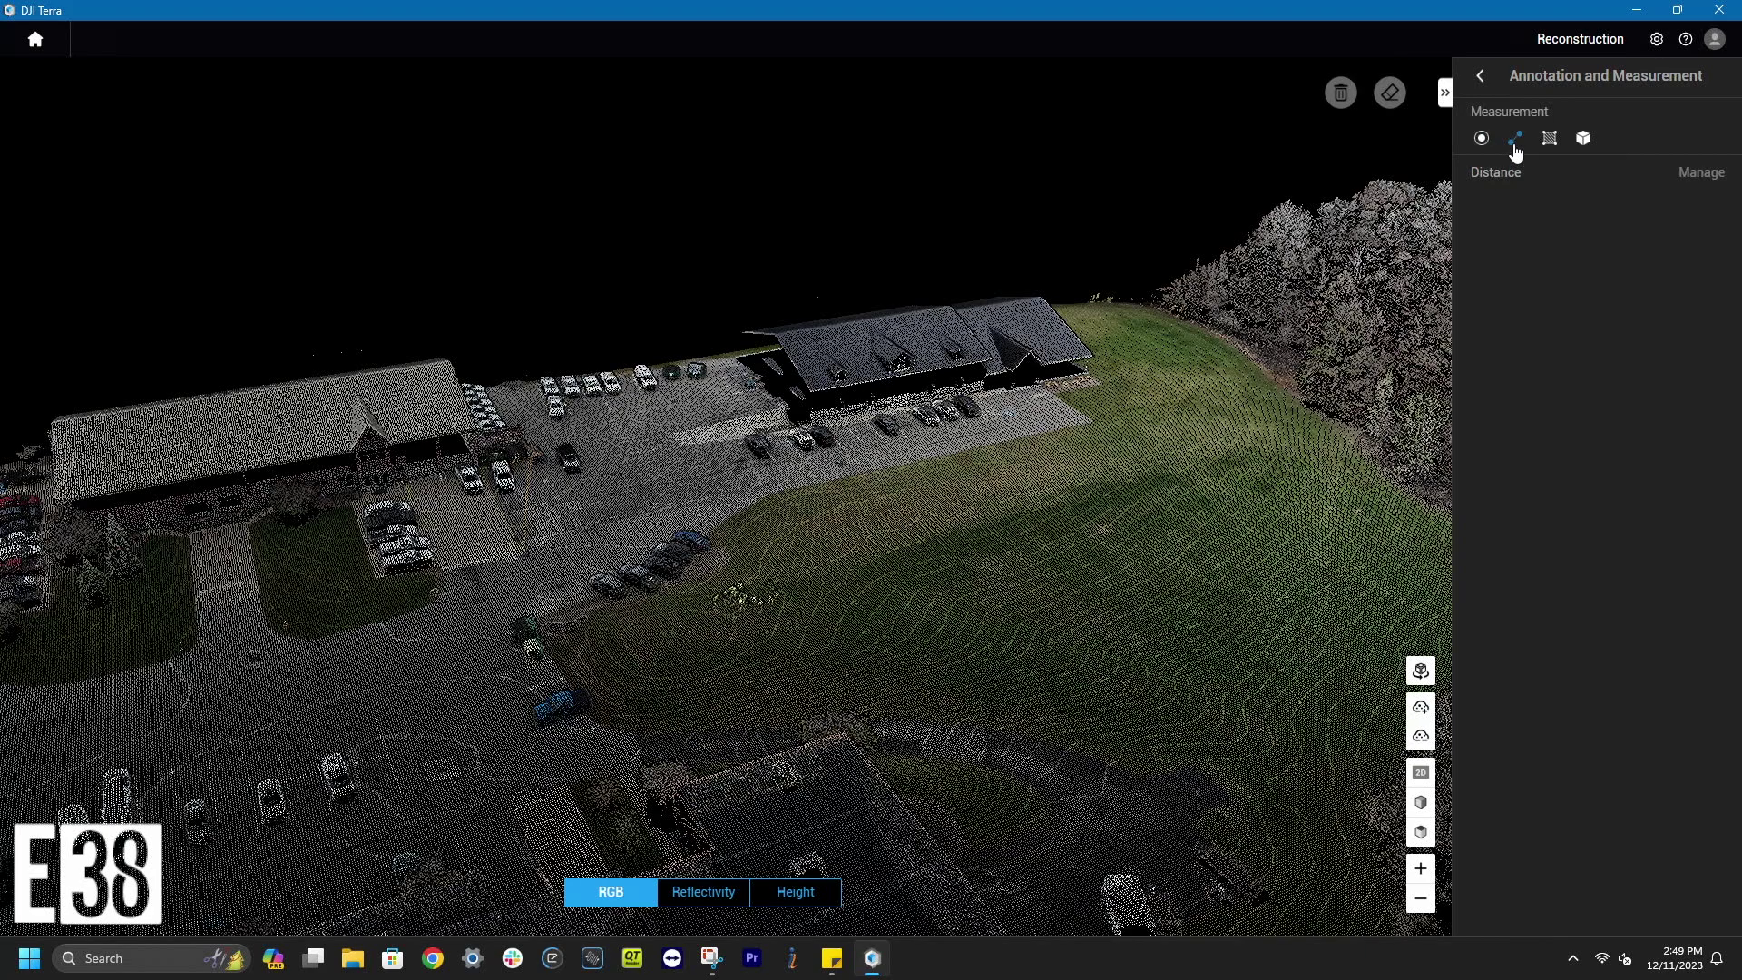
click(769, 498)
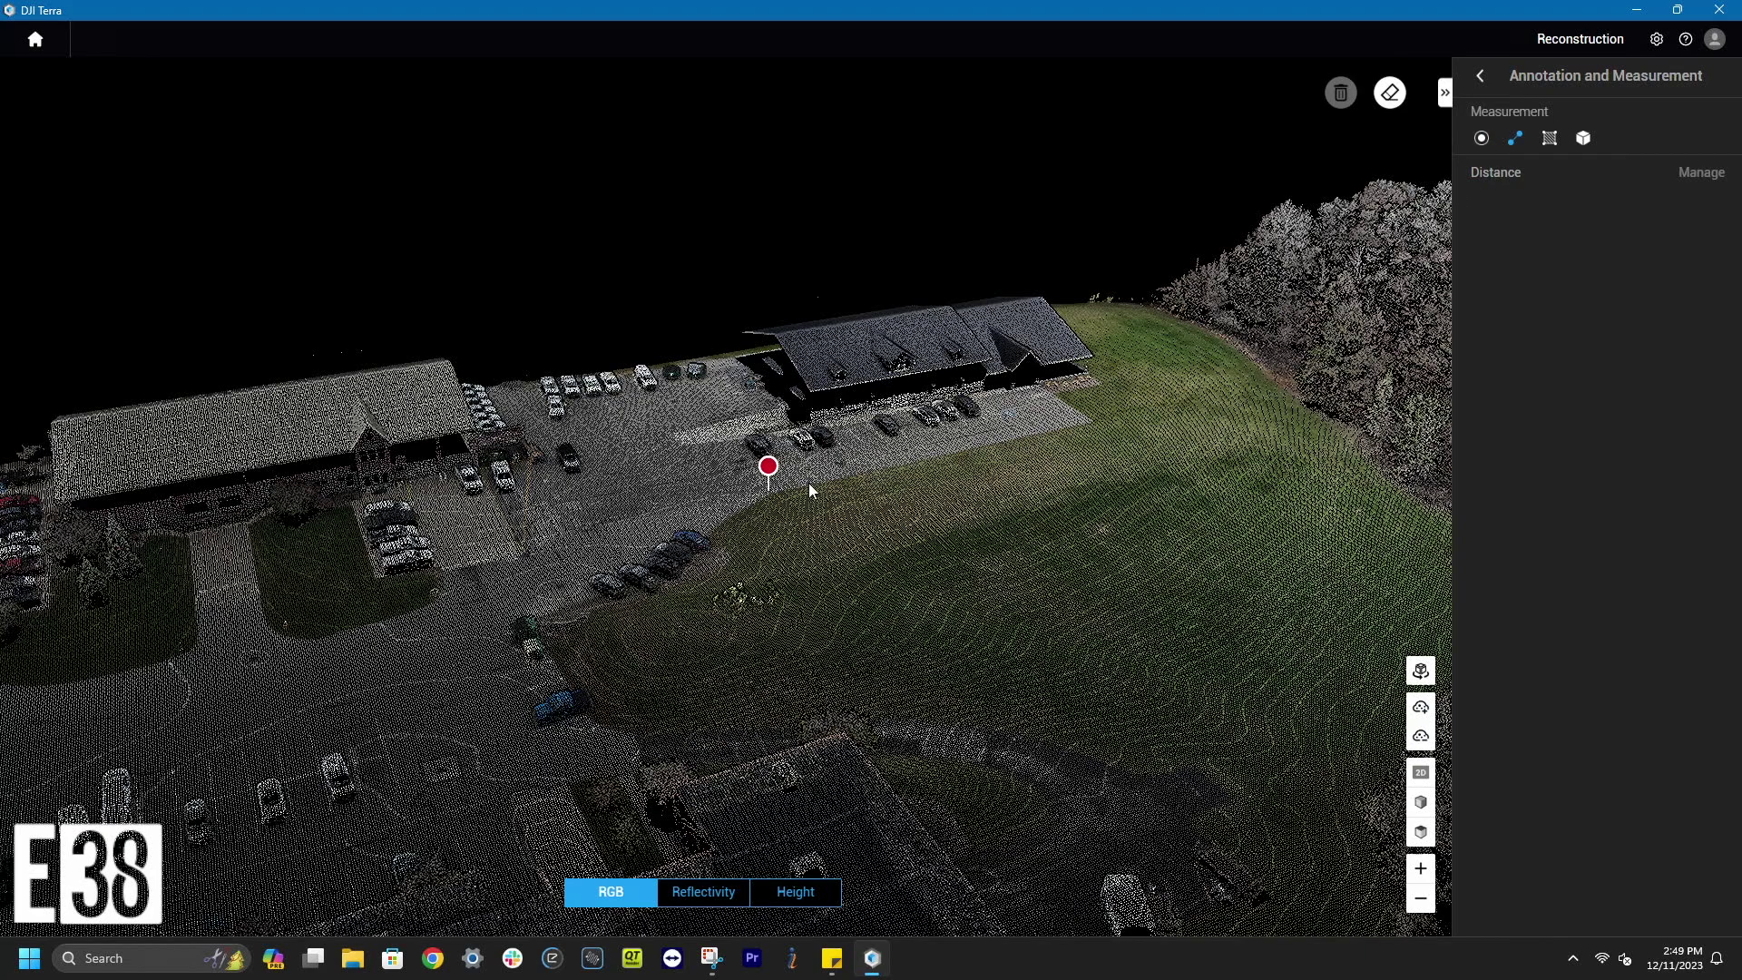
click(1089, 428)
right_click(1092, 405)
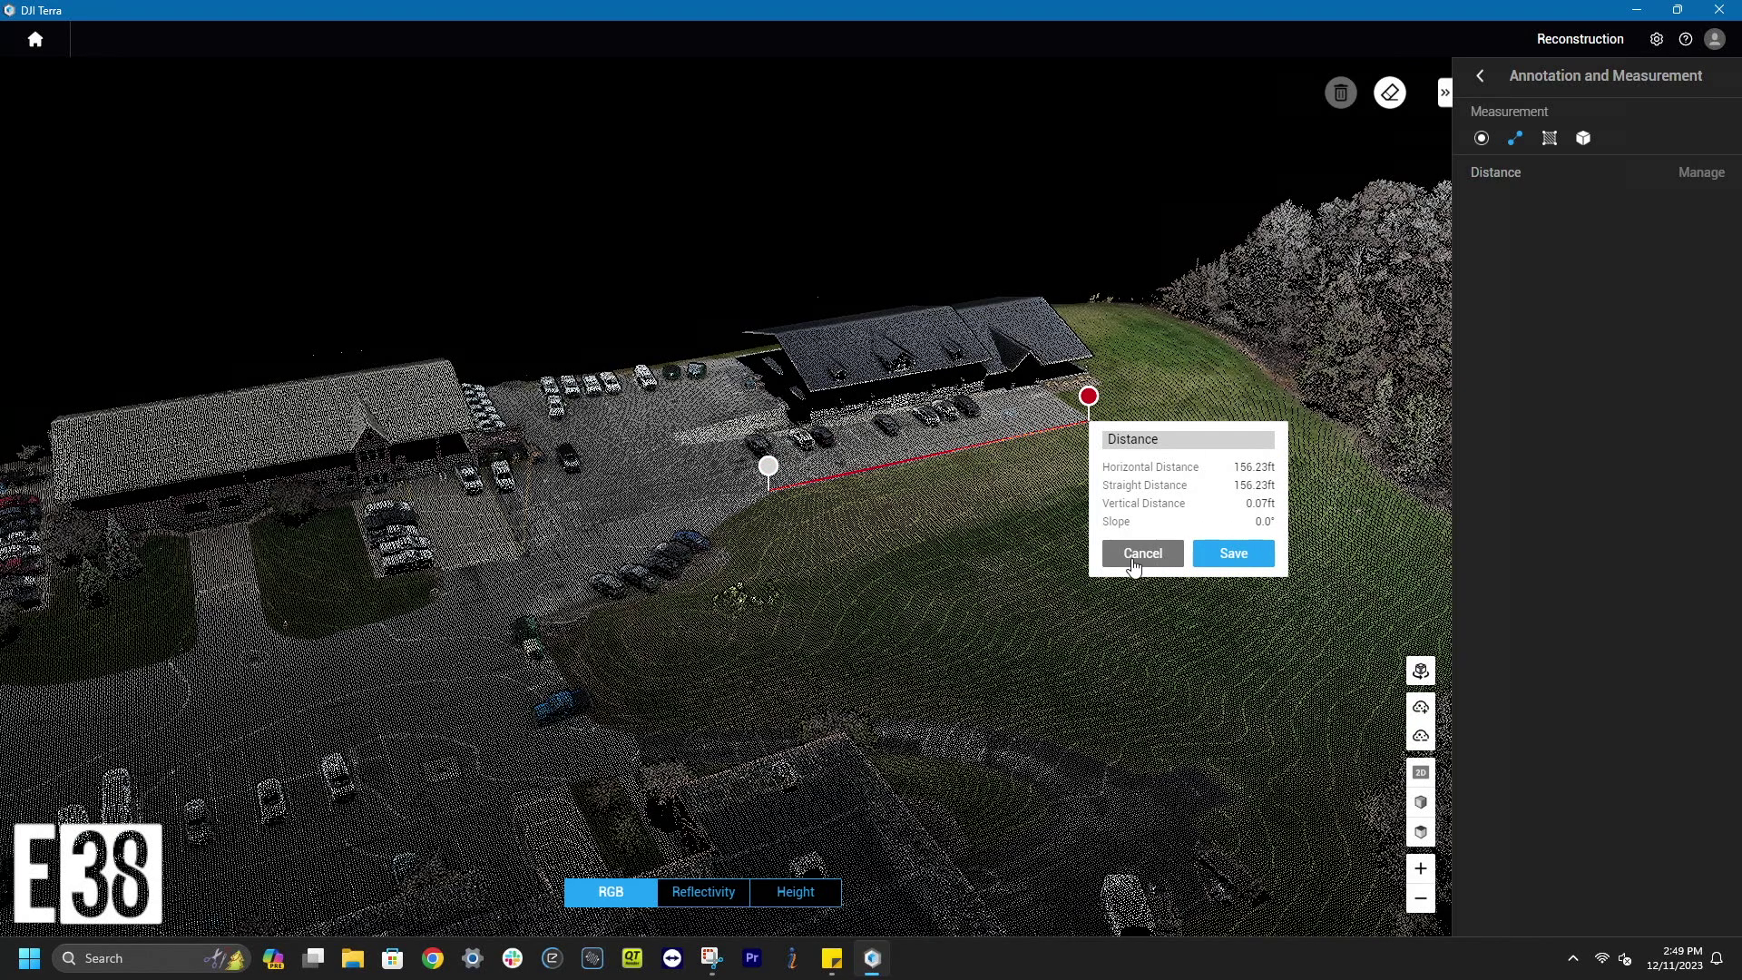
Step: Discard the distance, then draw a four-corner area polygon on the lawn and discard it
click(1139, 556)
click(1550, 138)
click(773, 508)
click(914, 689)
click(1262, 642)
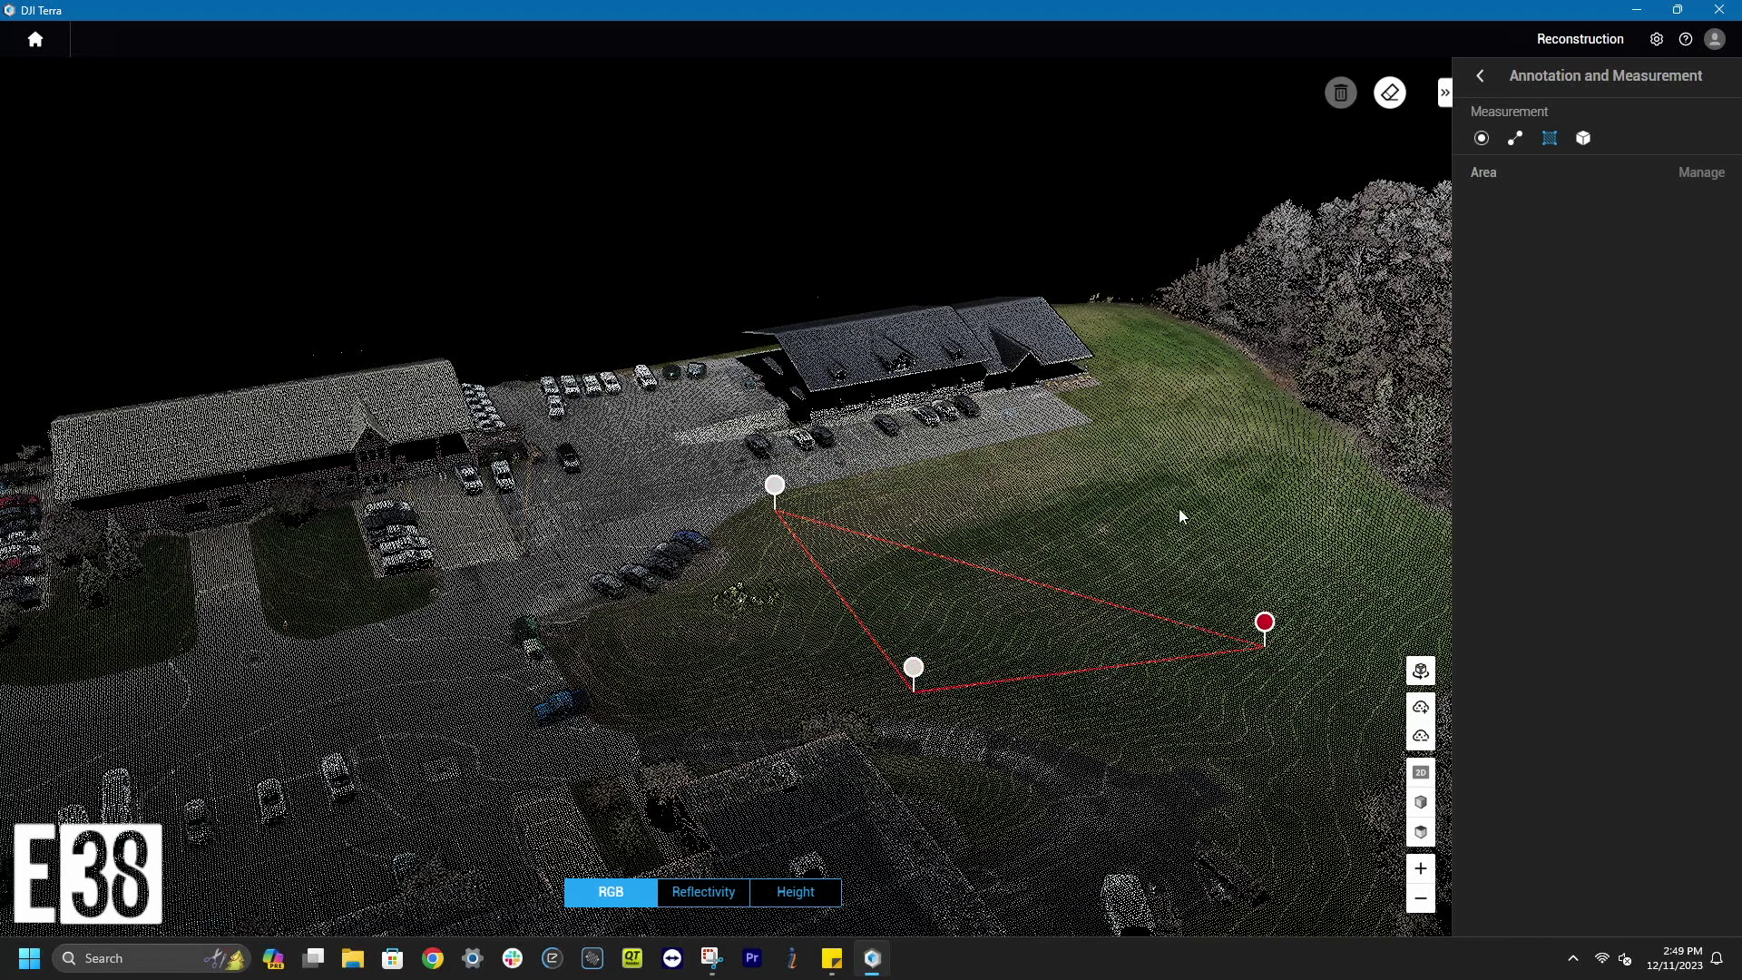
click(1135, 458)
right_click(1139, 443)
click(1188, 554)
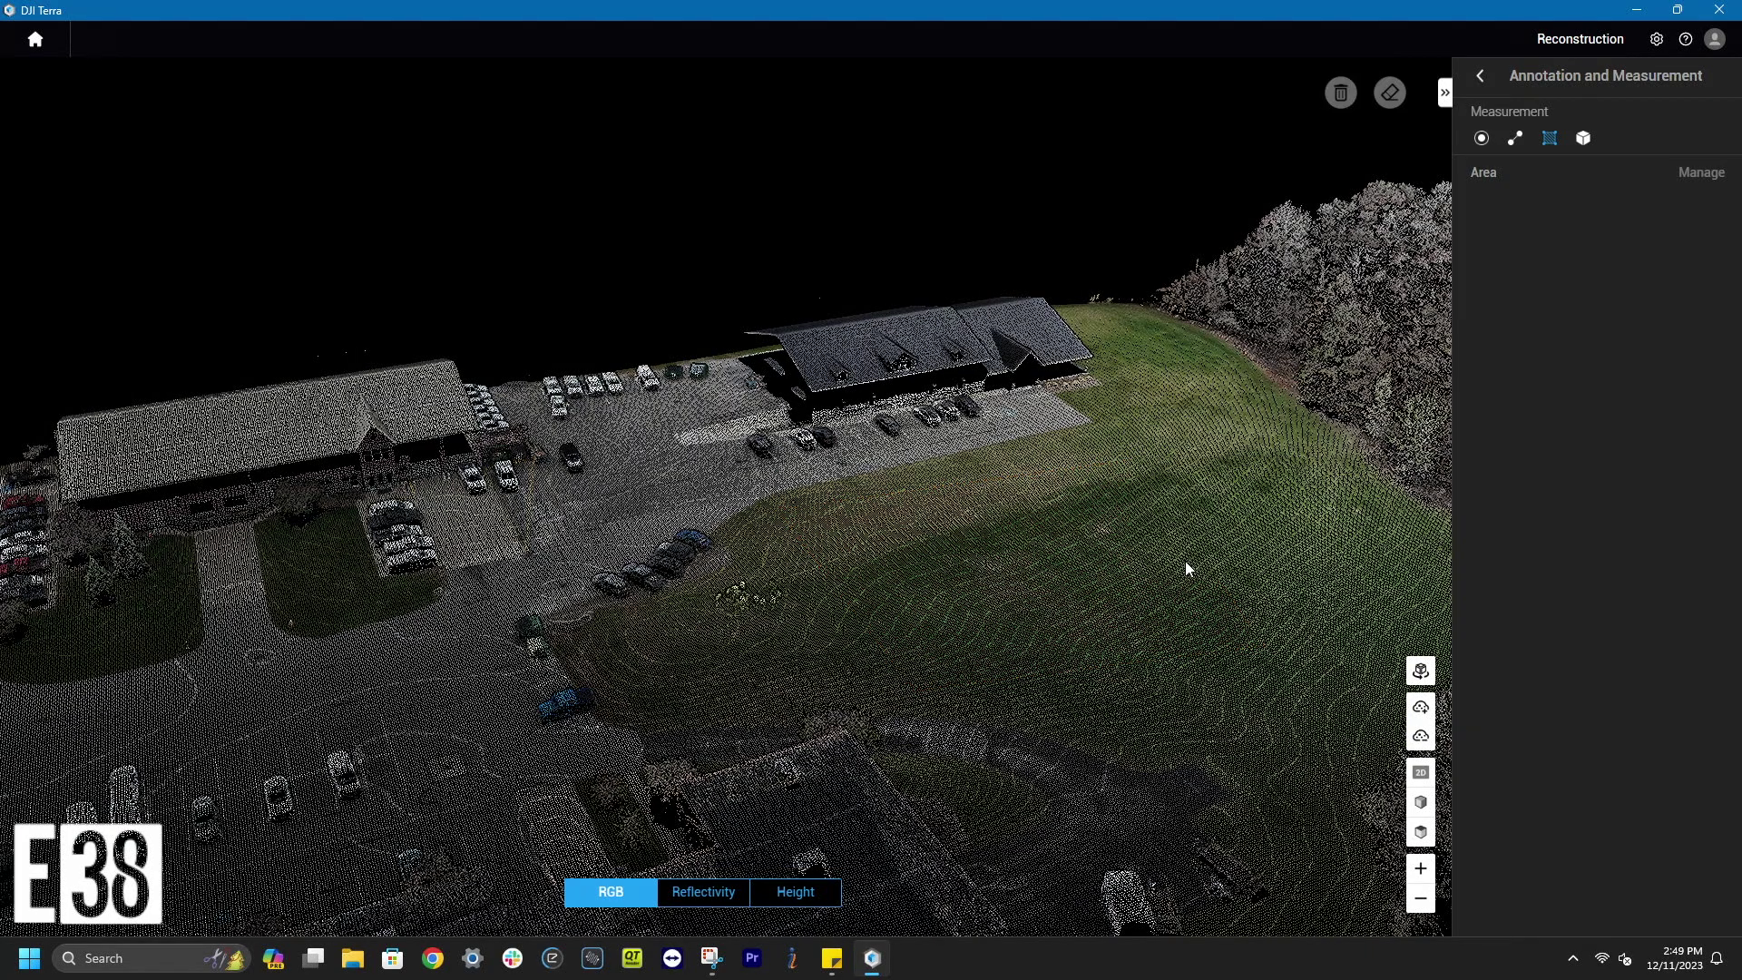
Step: Measure the building's volume against the Mean Plane (6495.51 m³ cut), discard it, and exit measurements
click(1583, 138)
click(742, 362)
click(1093, 363)
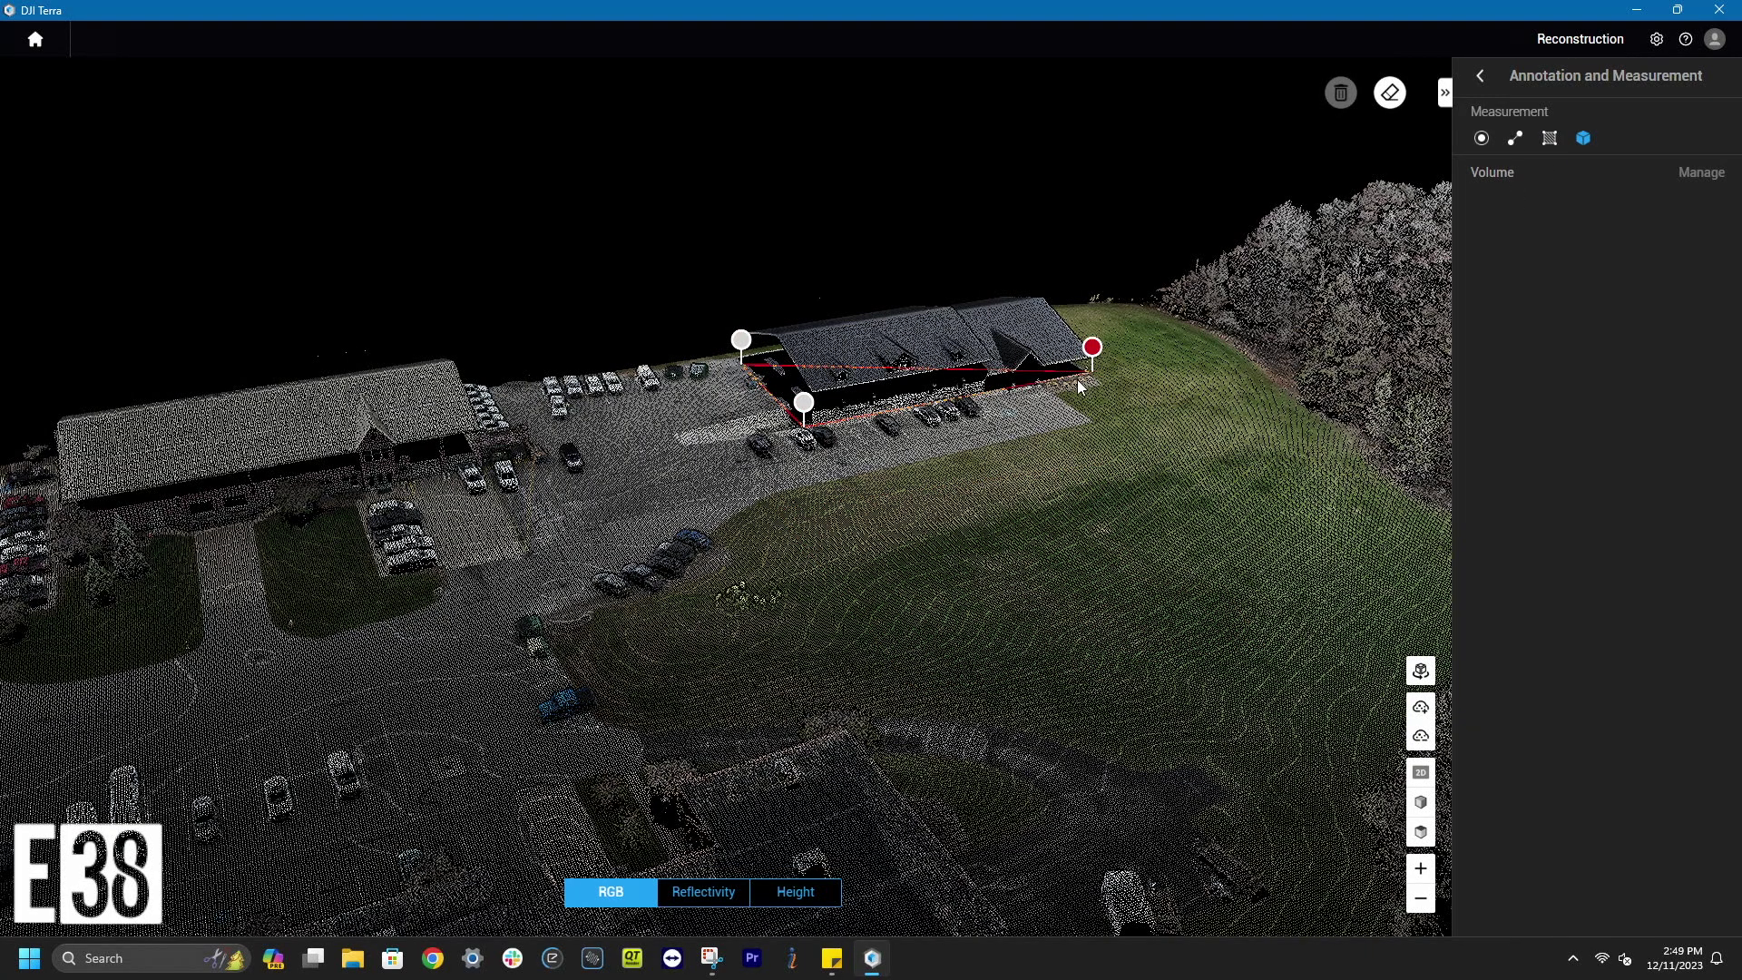
right_drag(1094, 363, 1217, 454)
click(1279, 411)
right_click(1197, 431)
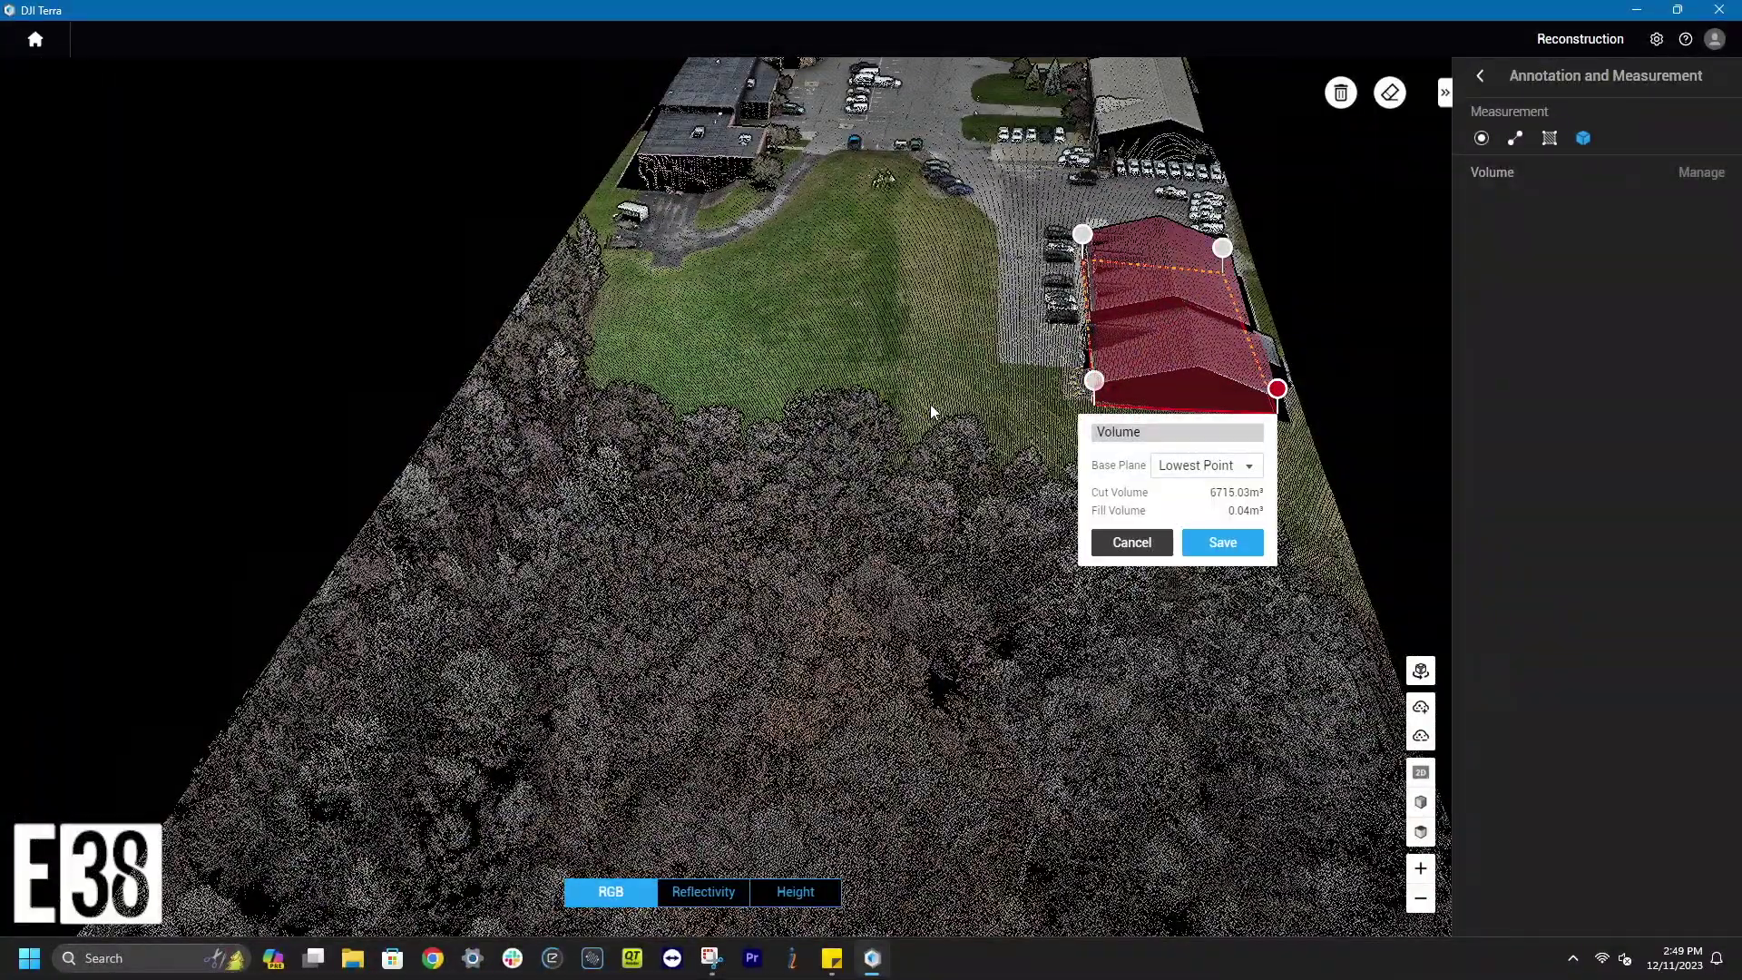
right_drag(933, 408, 817, 277)
click(877, 239)
click(835, 273)
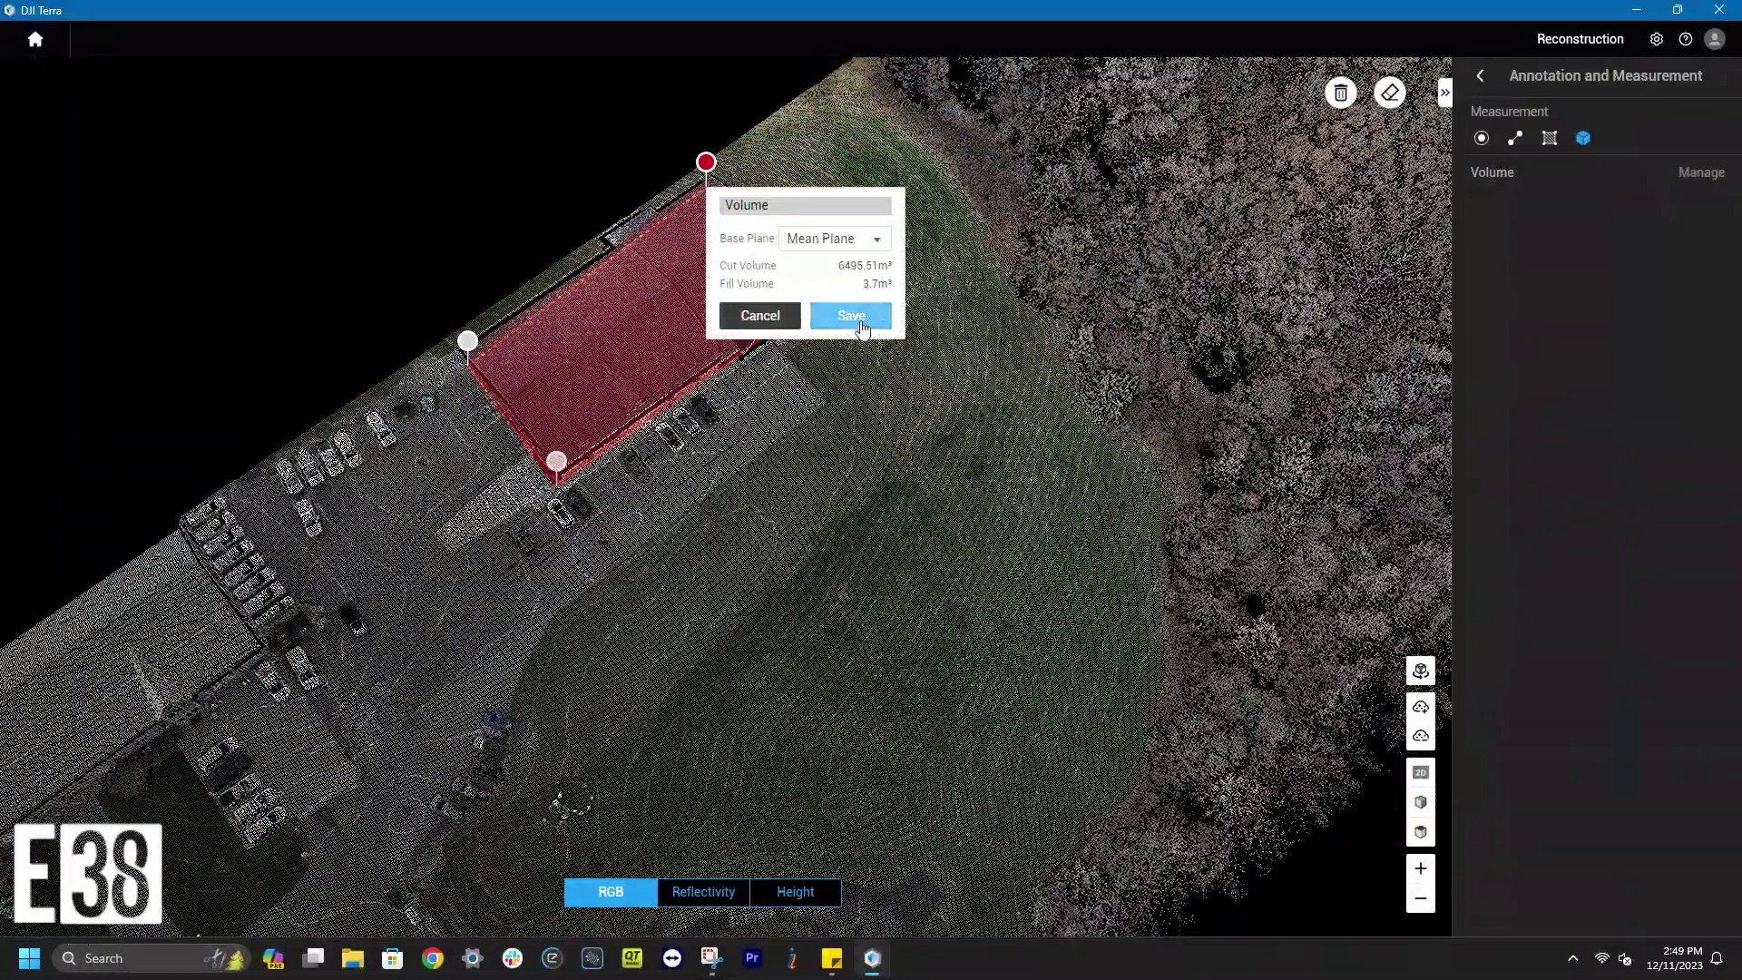
click(761, 315)
right_drag(790, 467, 716, 236)
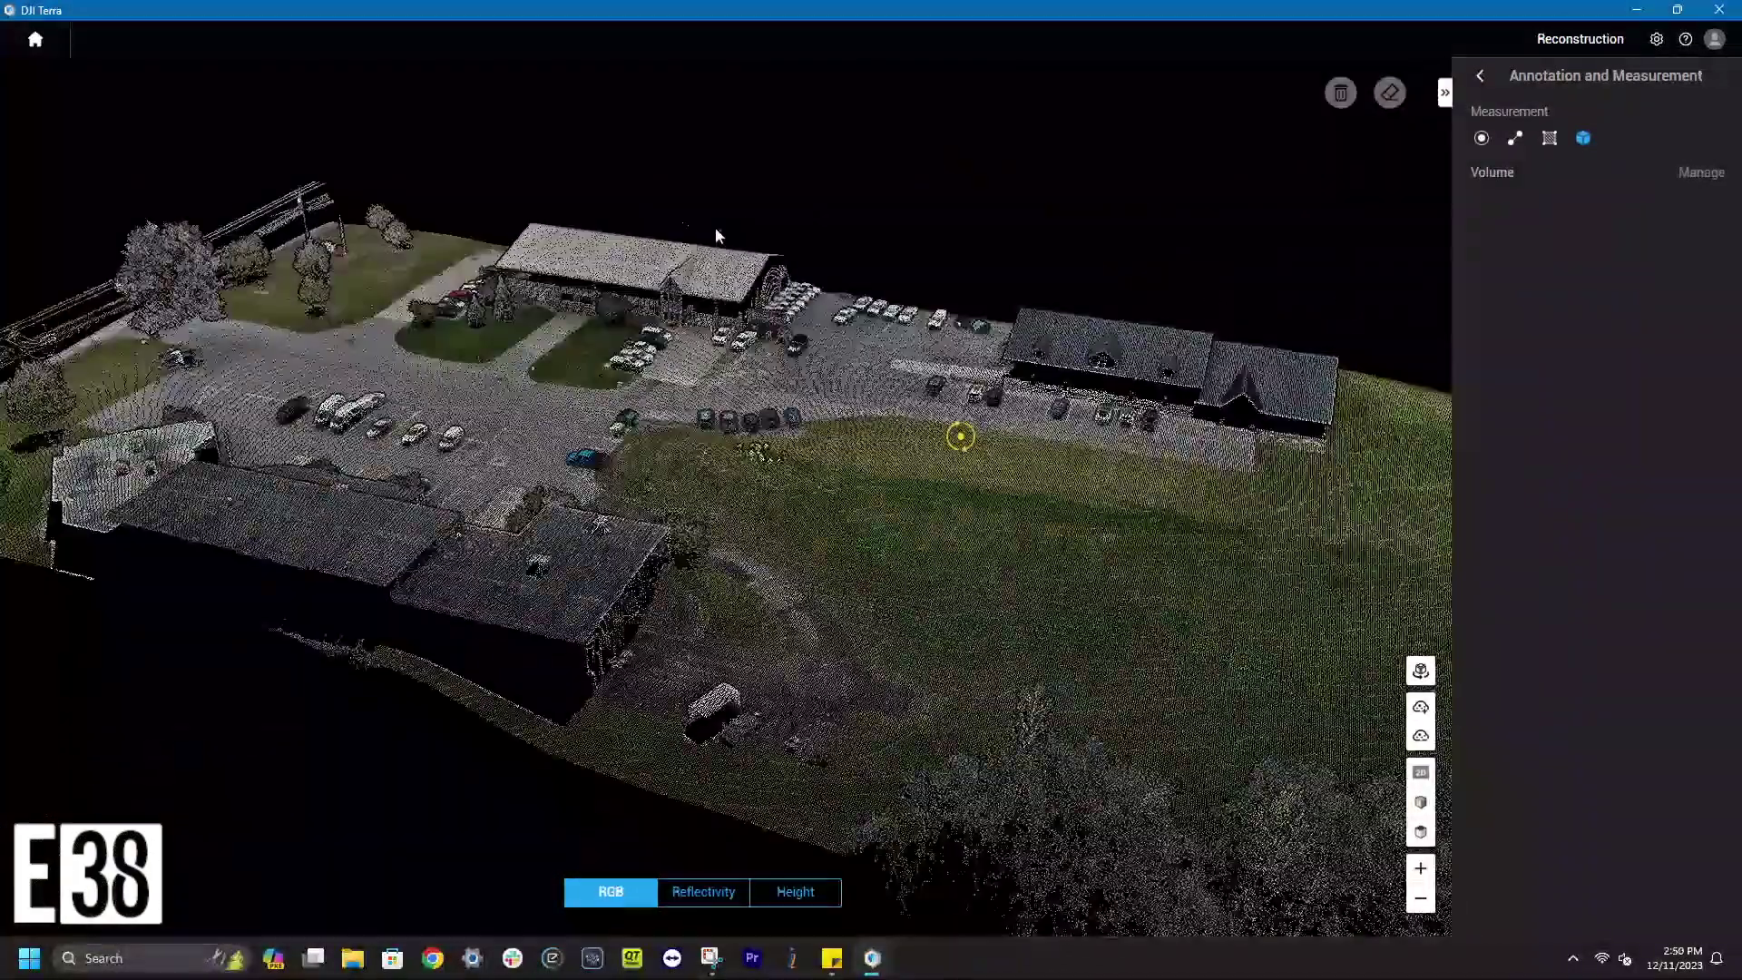
click(1479, 76)
Step: Start exporting the L2 Data mission from the Home mission list and confirm its contents
click(1442, 95)
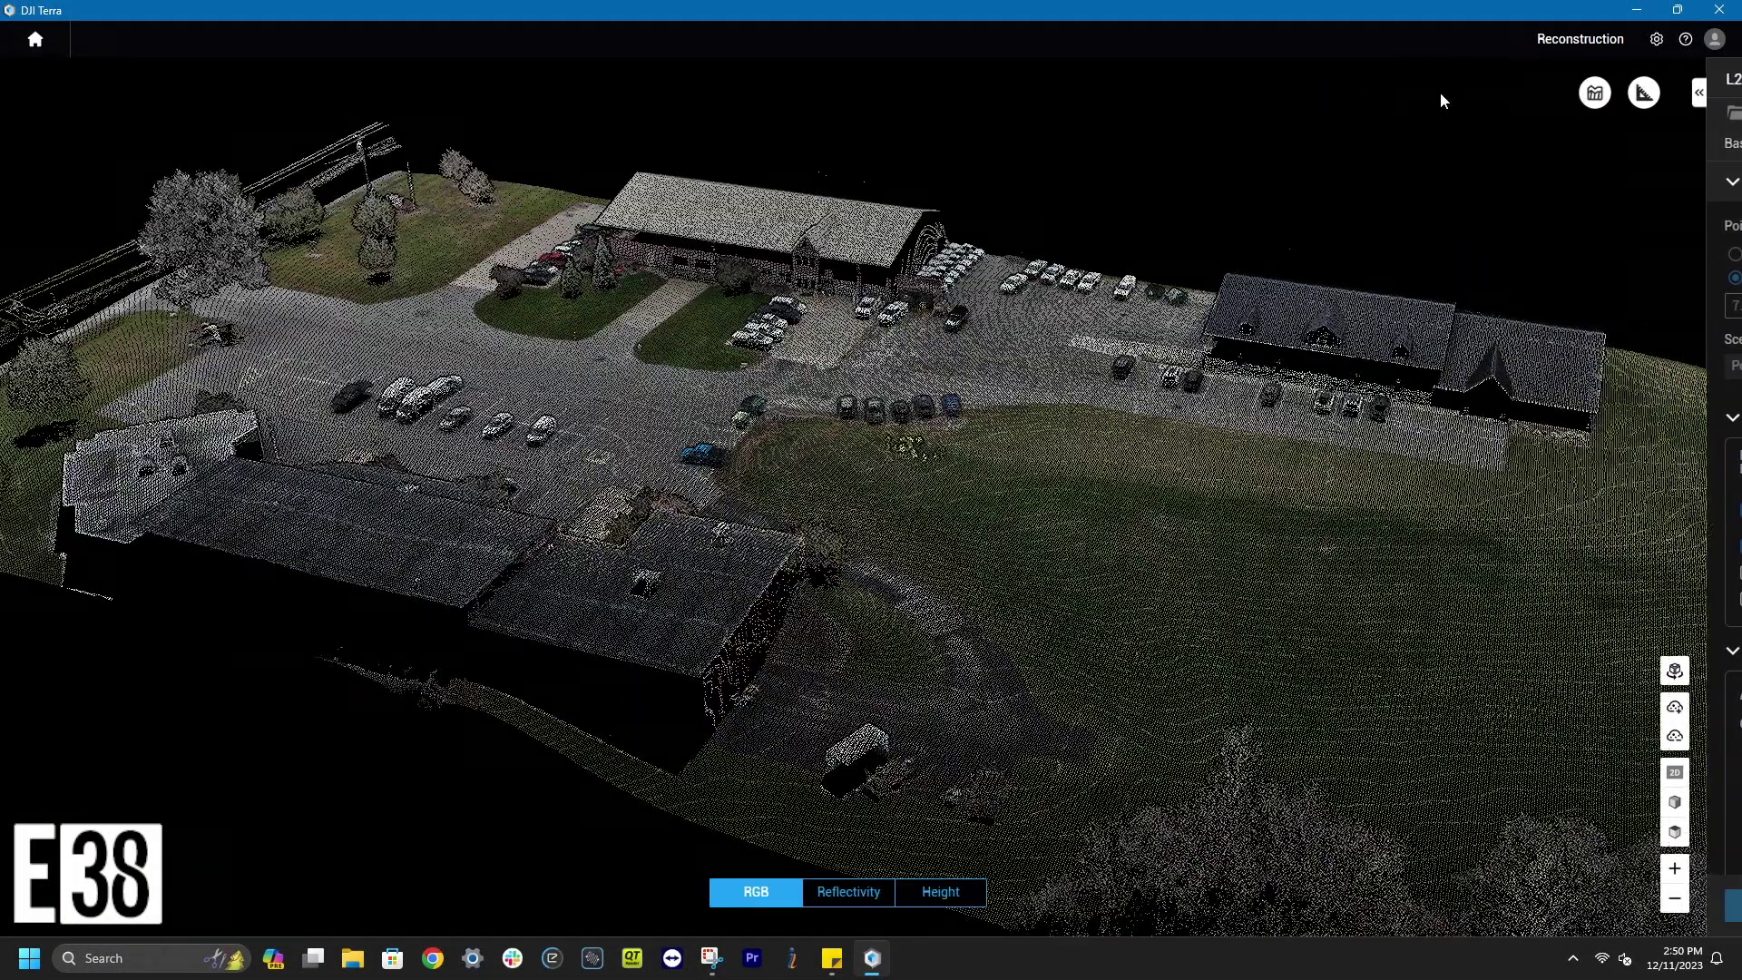
click(43, 47)
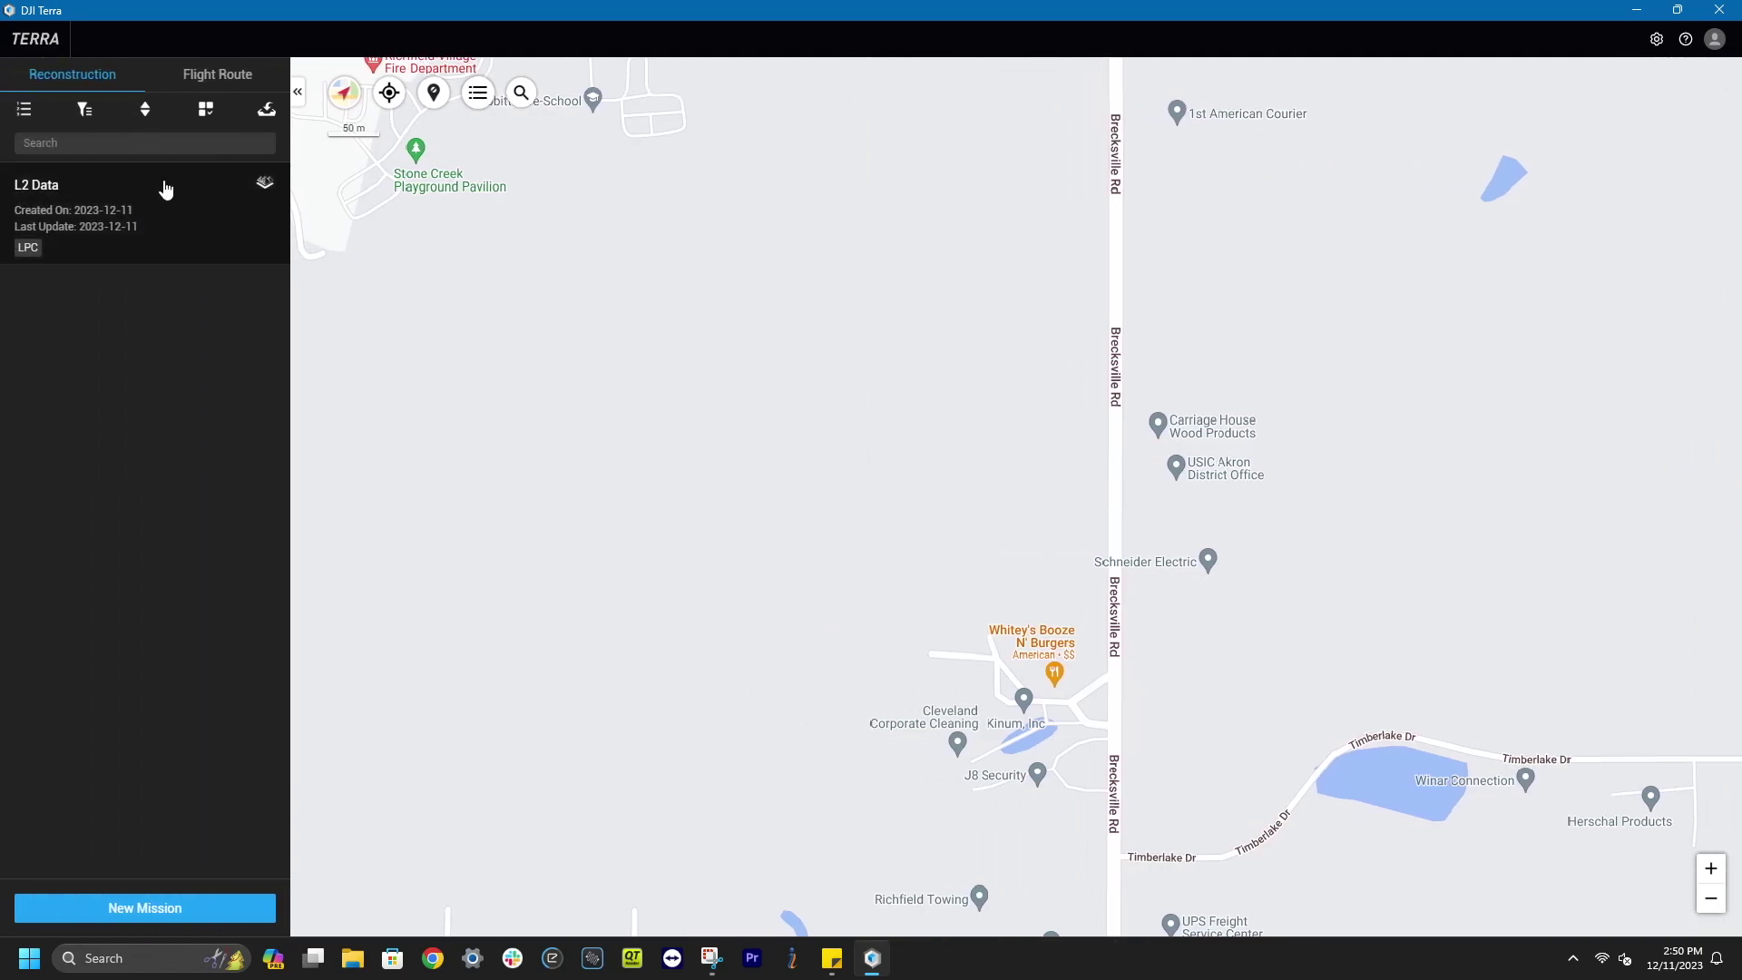
click(209, 230)
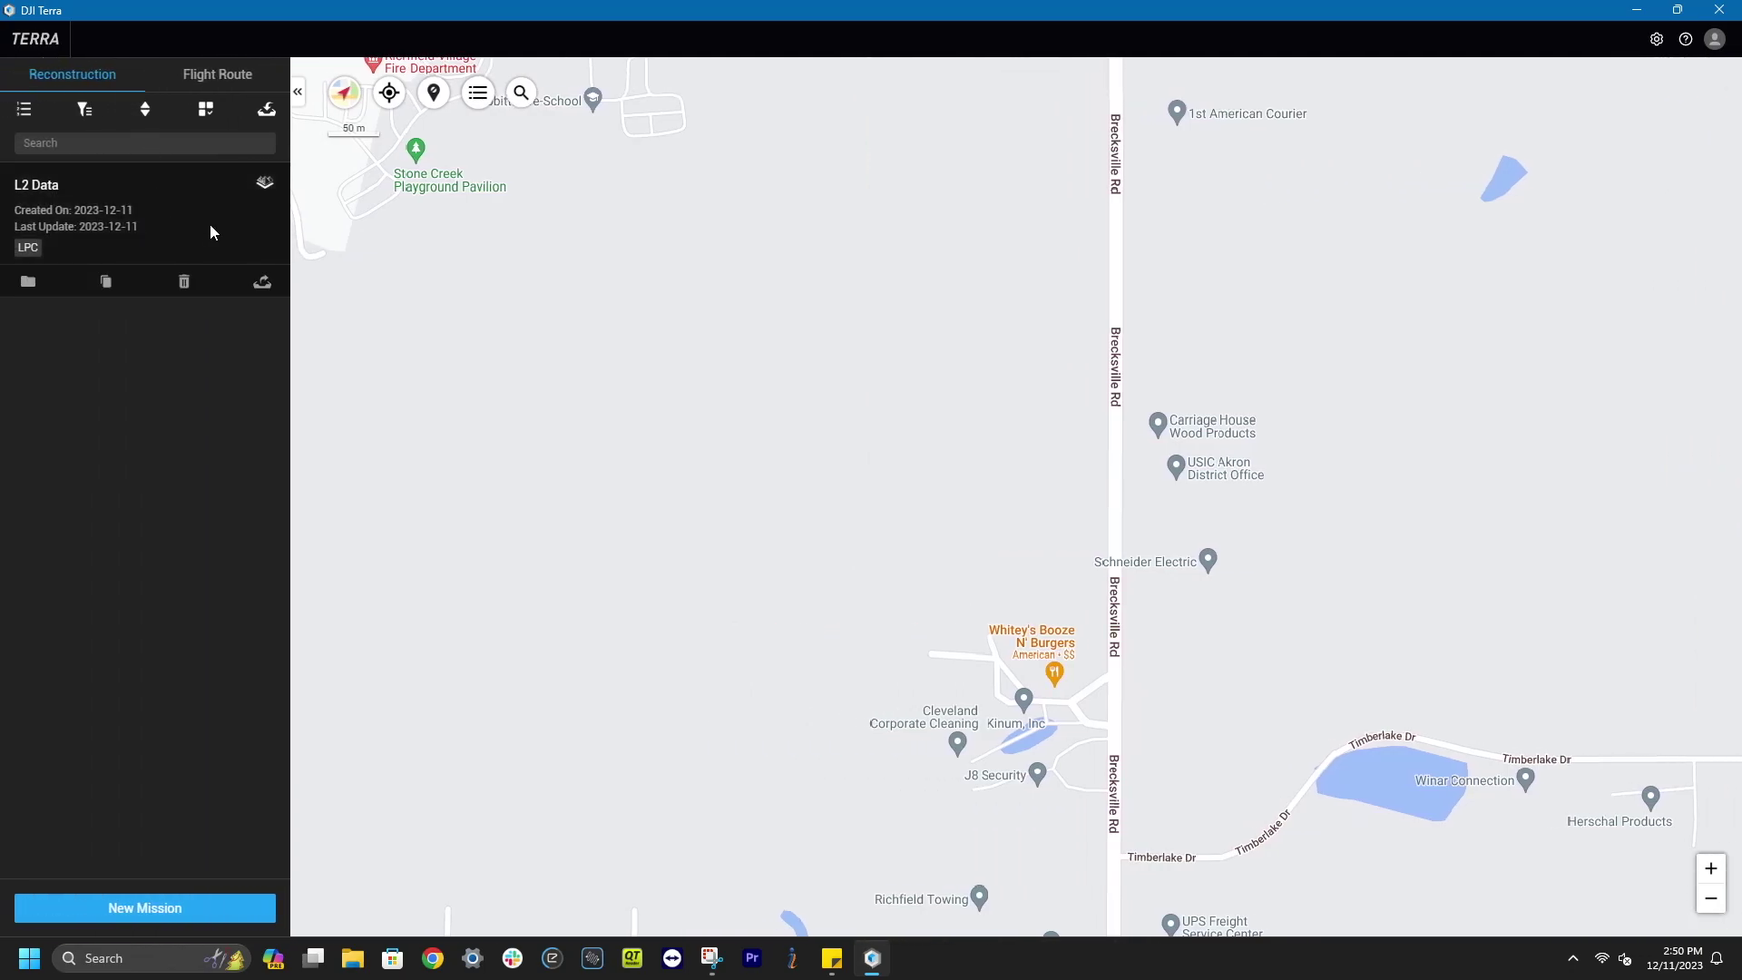
click(262, 283)
click(978, 528)
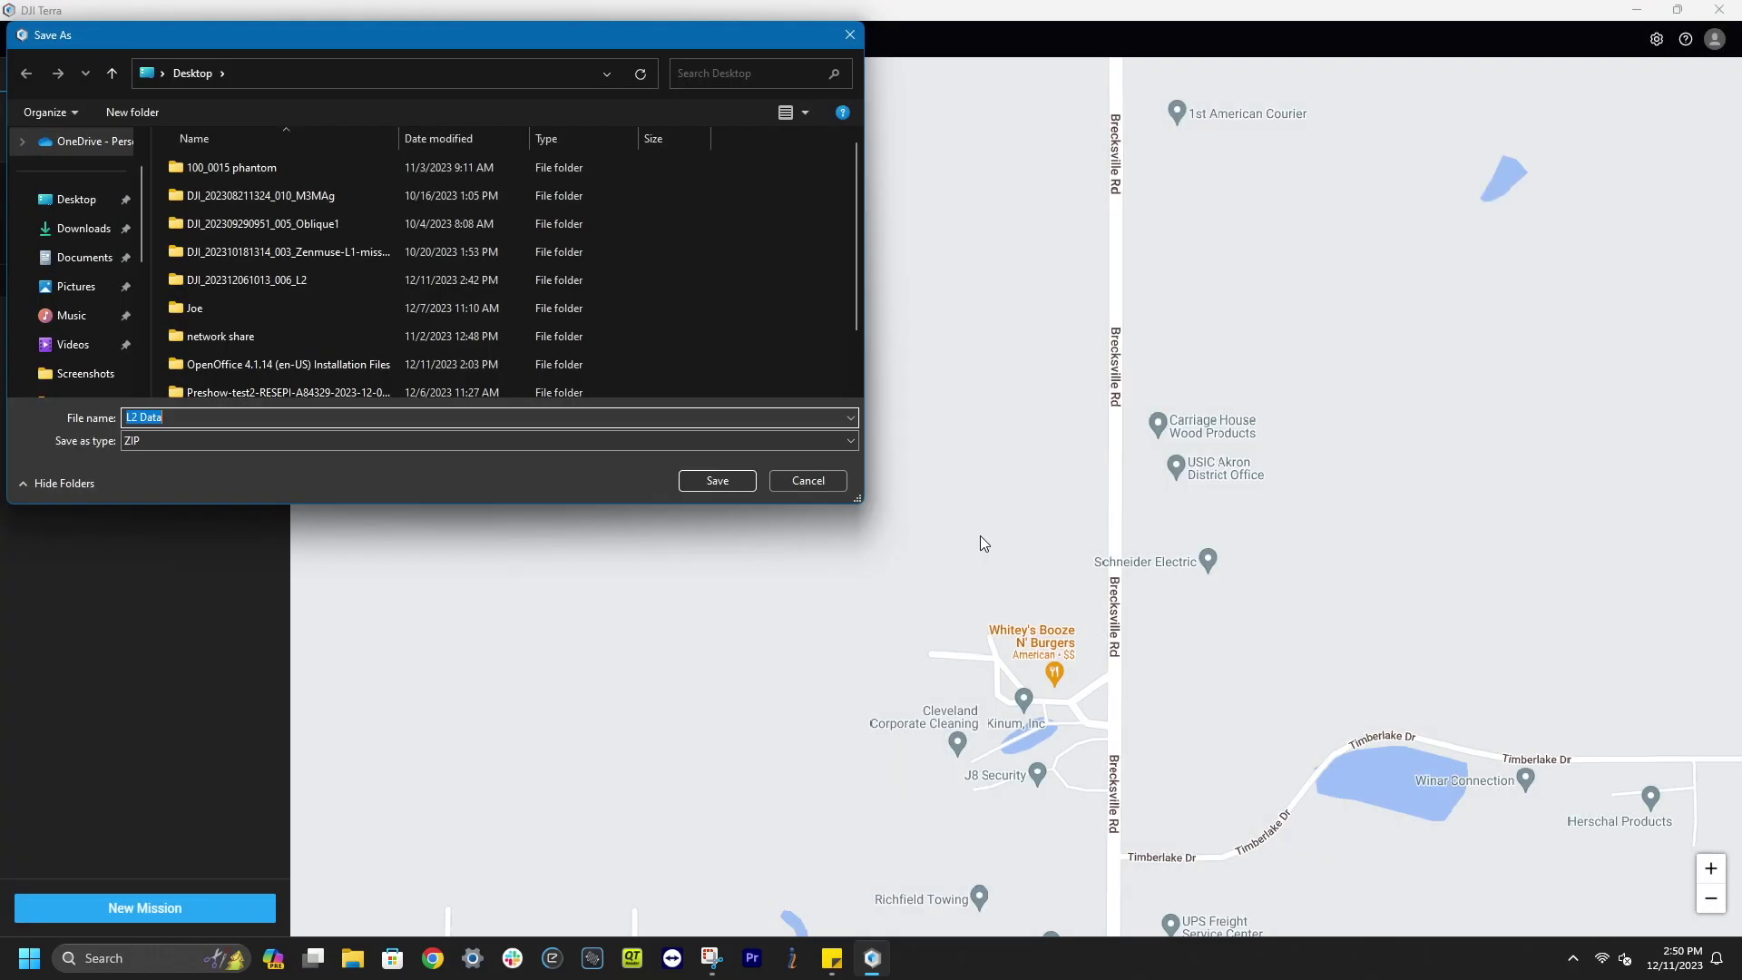
Step: Save the ZIP to the Desktop as 'L2 Data LiDAR point cloud', then quit DJI Terra
click(436, 416)
text(LiDAR point cloud)
click(749, 480)
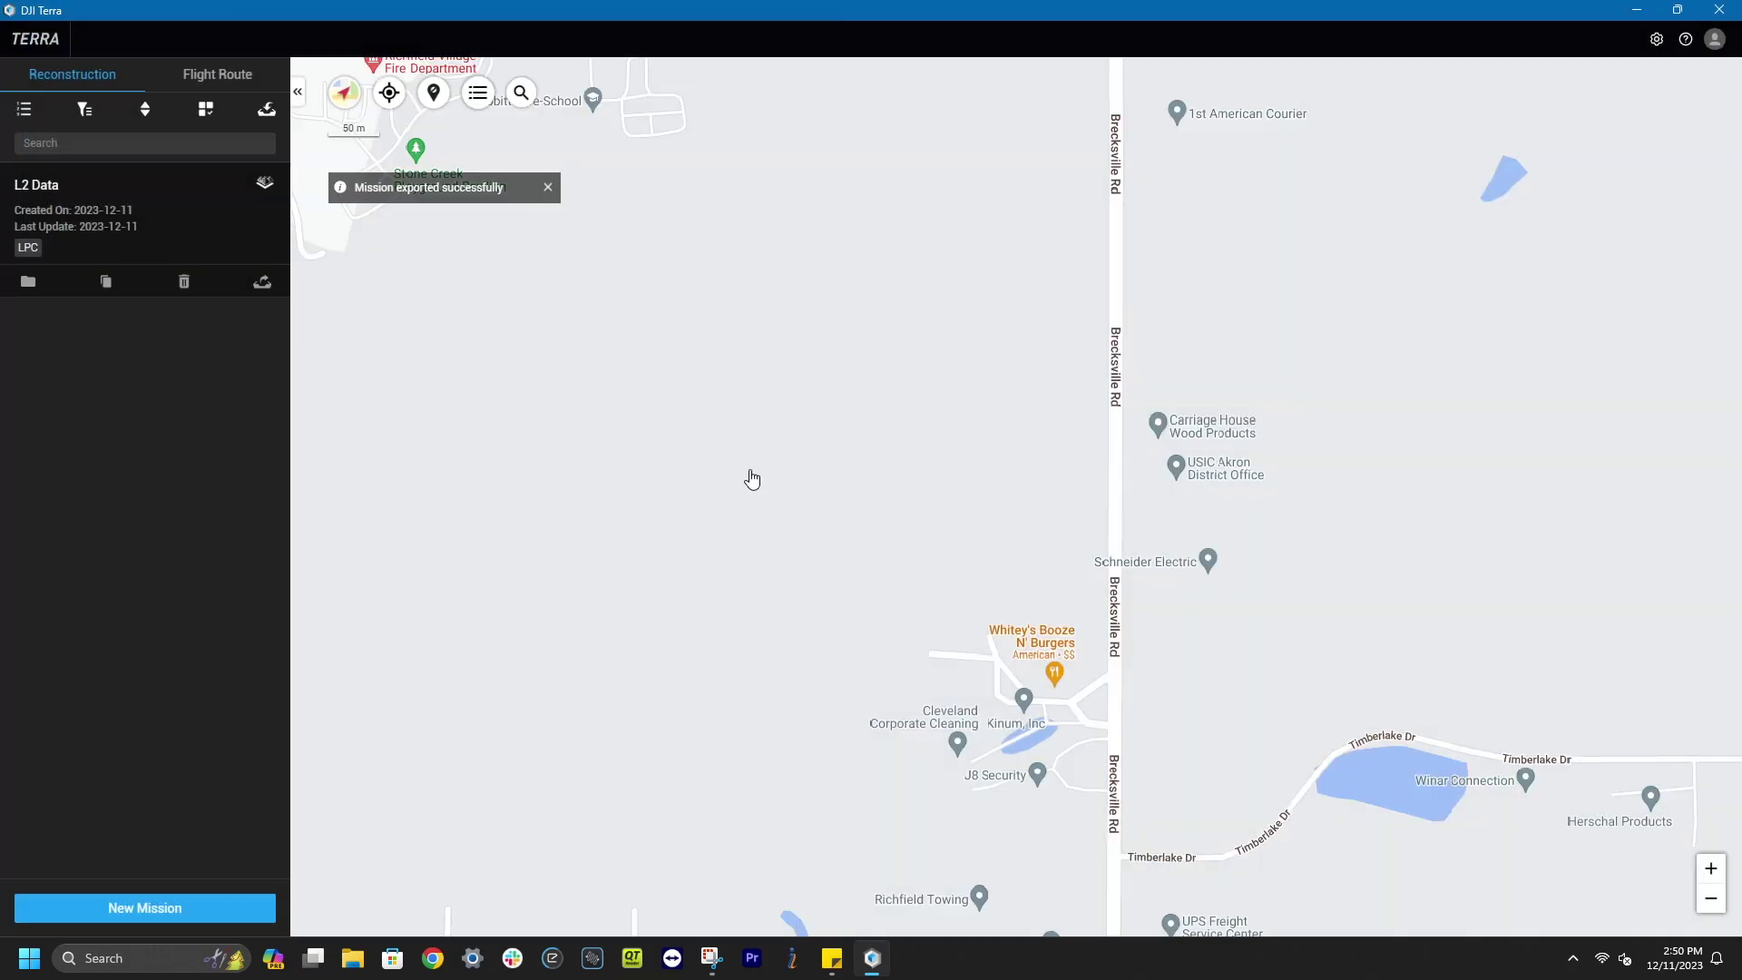
click(1728, 9)
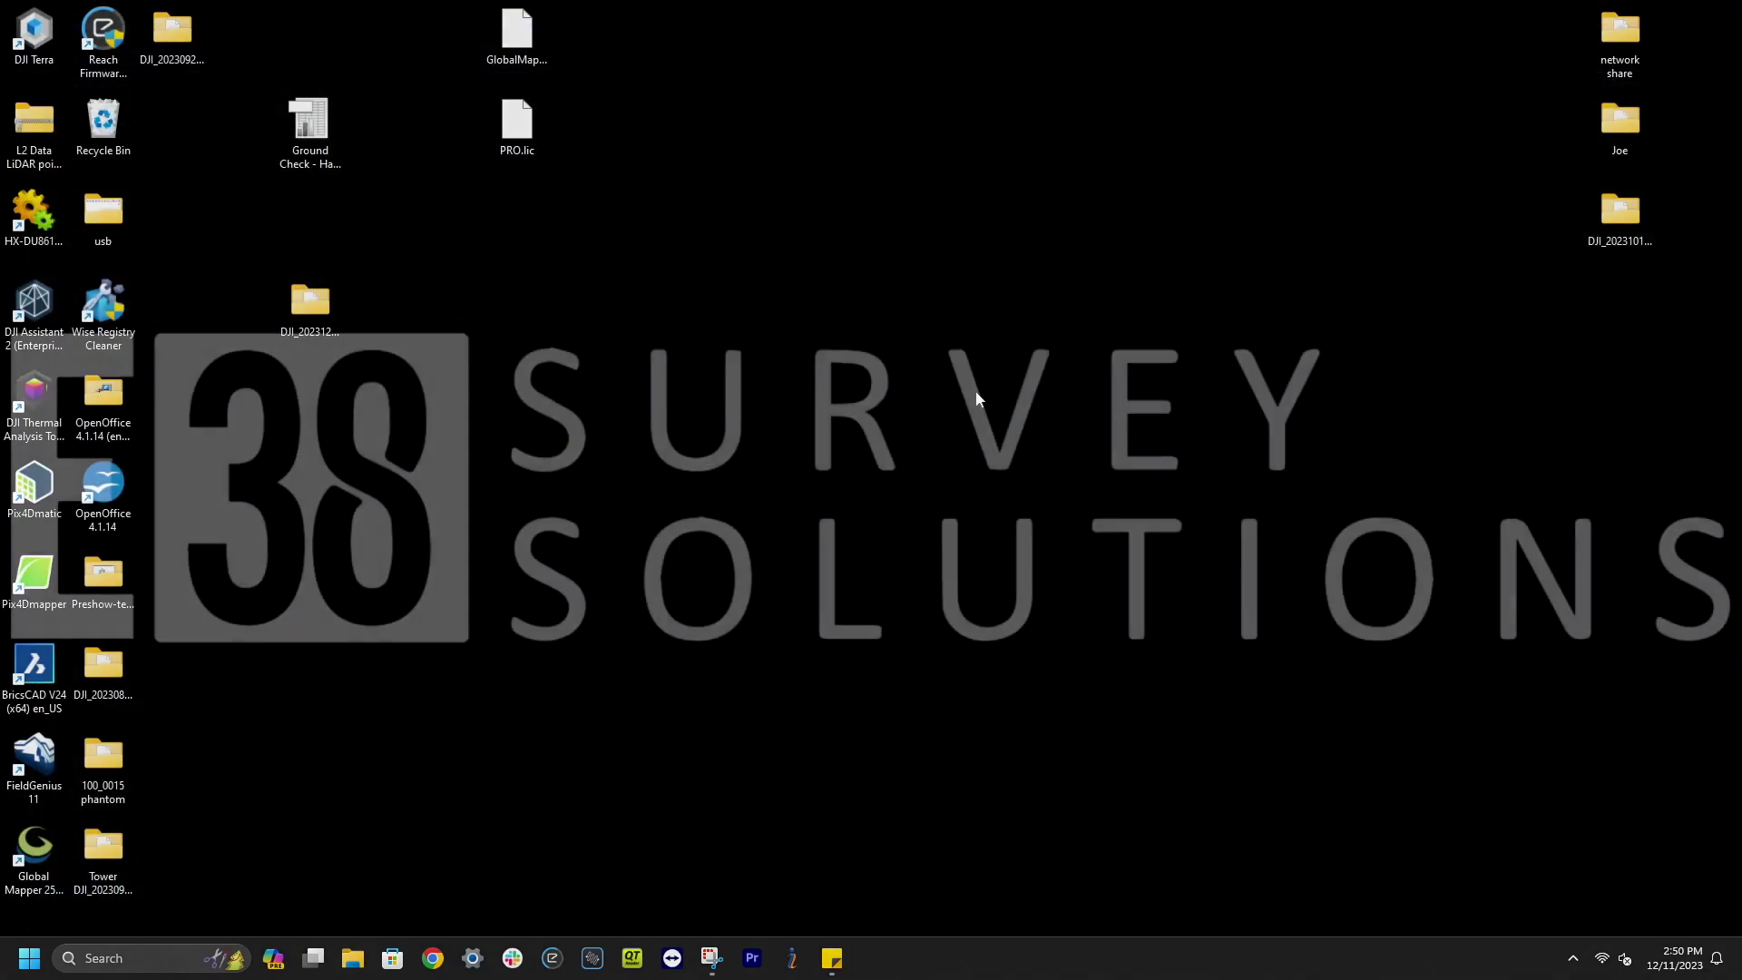